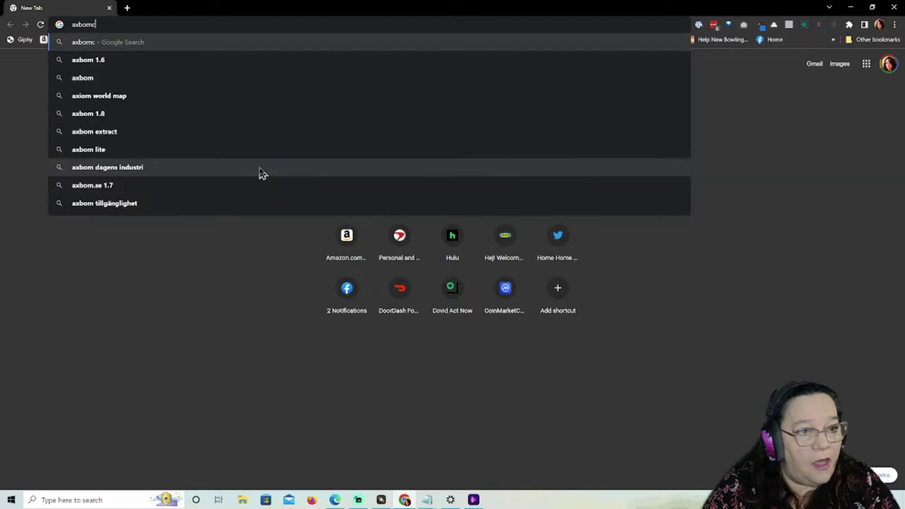
Open the article on choosing a Mastodon instance at axbom.com/mastodon-instances
type(".com/mas")
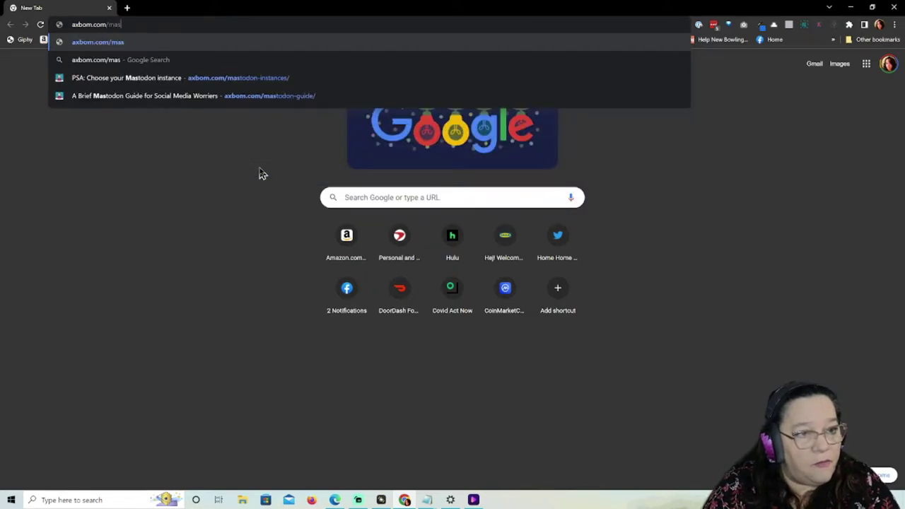
type("todon")
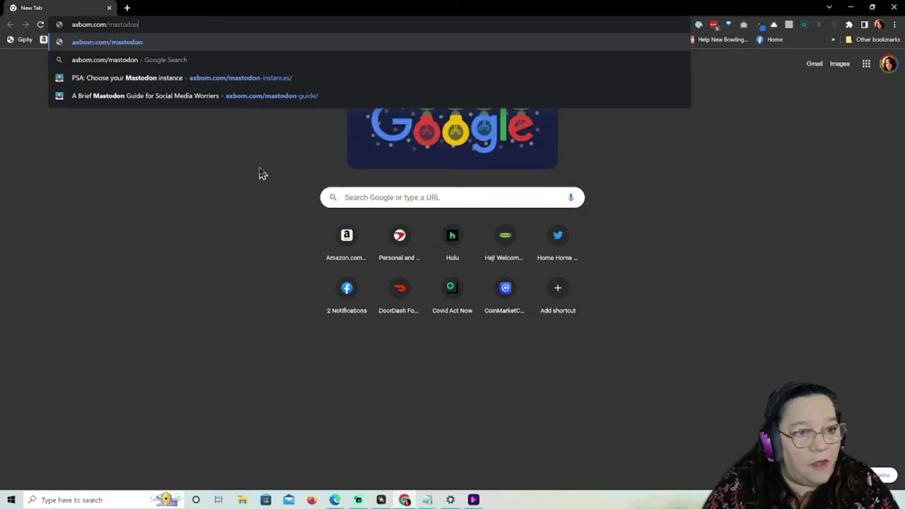
key("Down")
key("Down")
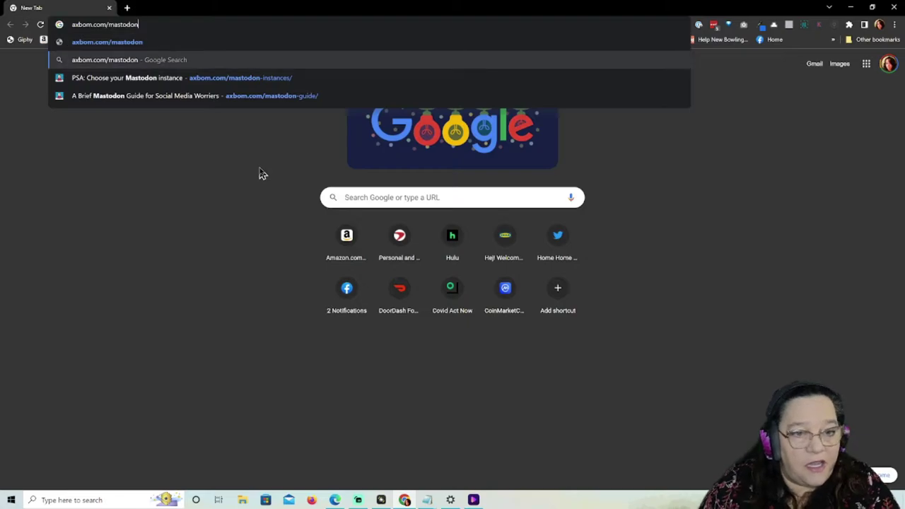
key("Return")
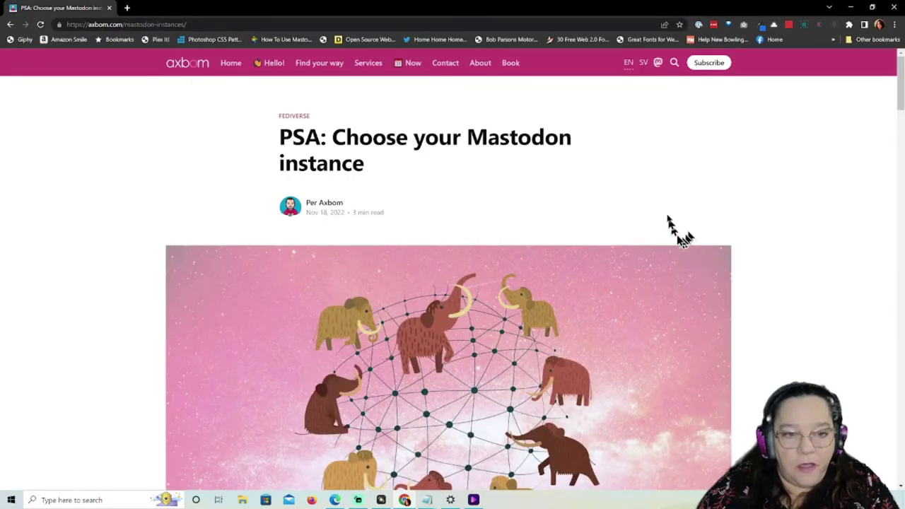
Skim the article from its introduction to the first listed instances, and select the page's web address
scroll(663, 244, "down", 2)
scroll(663, 244, "down", 7)
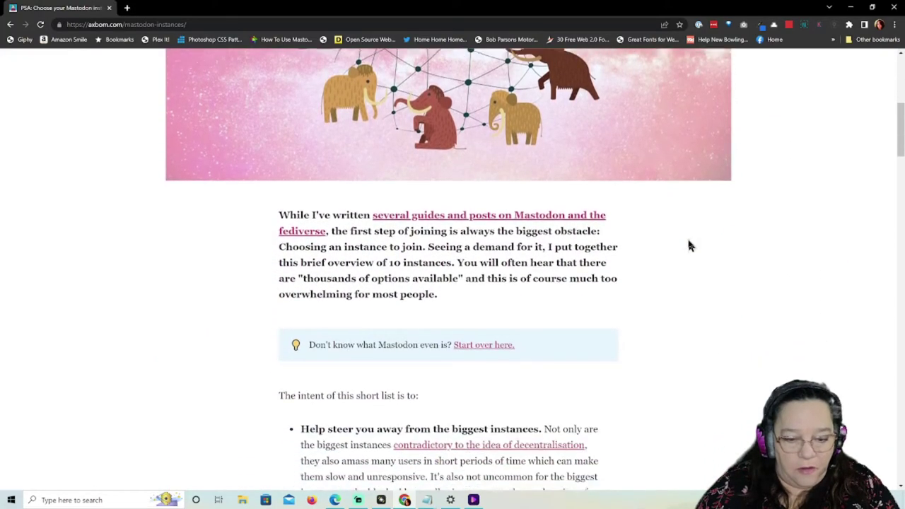
scroll(690, 244, "down", 5)
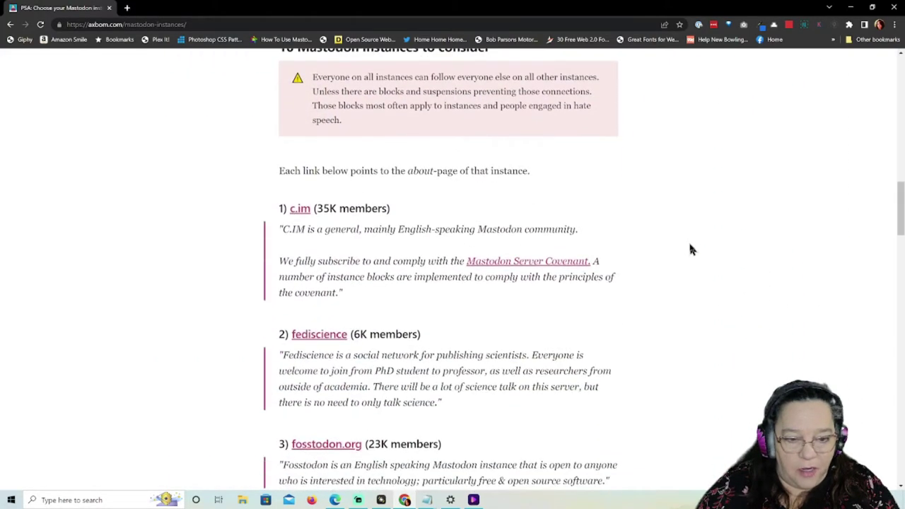
scroll(690, 242, "up", 10)
scroll(690, 242, "up", 2)
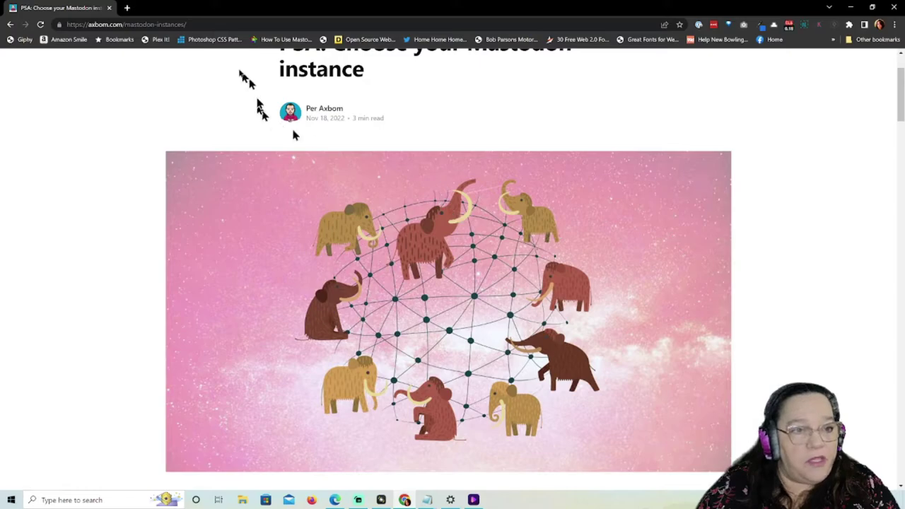
left_click(209, 24)
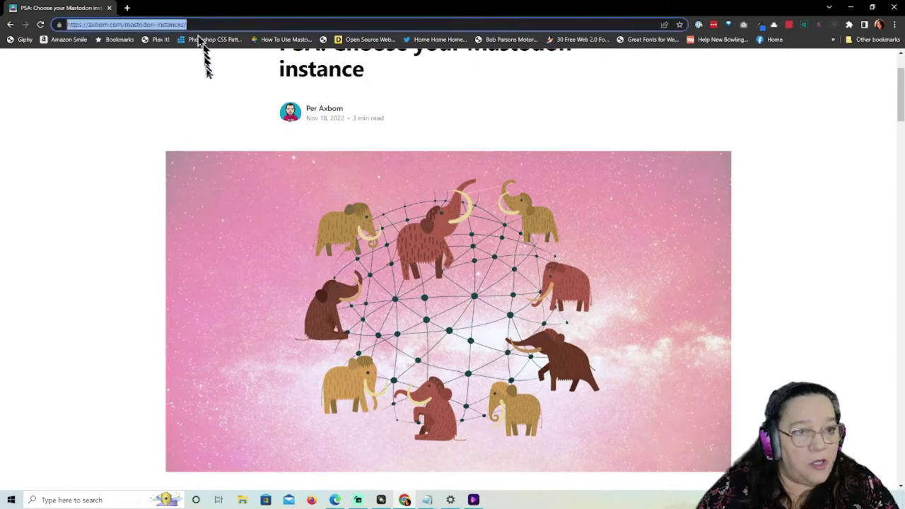
Read through the article's list of 10 Mastodon instances to consider, from c.im to universeodon.com
scroll(538, 177, "down", 9)
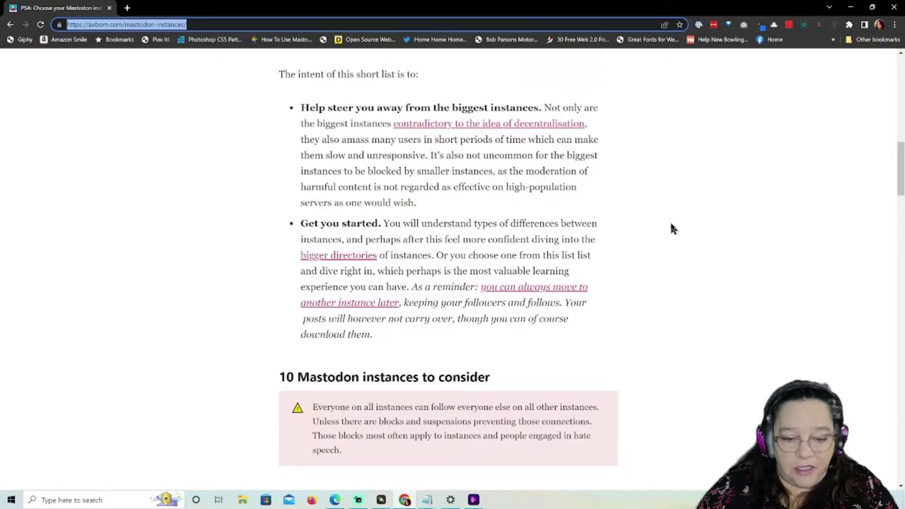
scroll(672, 226, "down", 3)
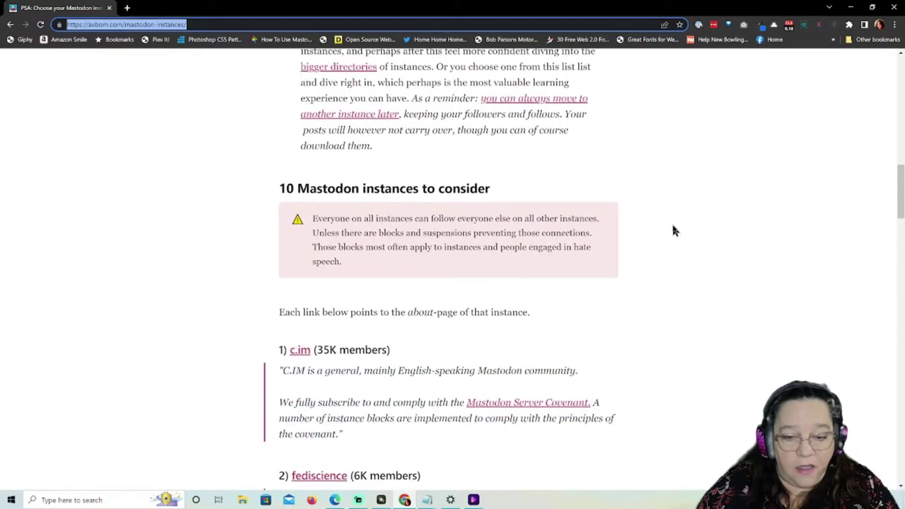
scroll(673, 231, "down", 2)
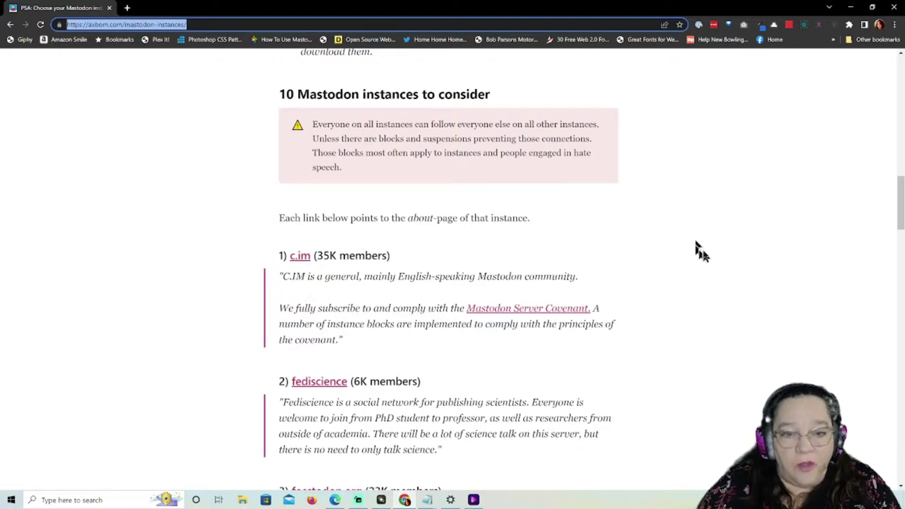
scroll(701, 252, "down", 2)
scroll(706, 253, "down", 3)
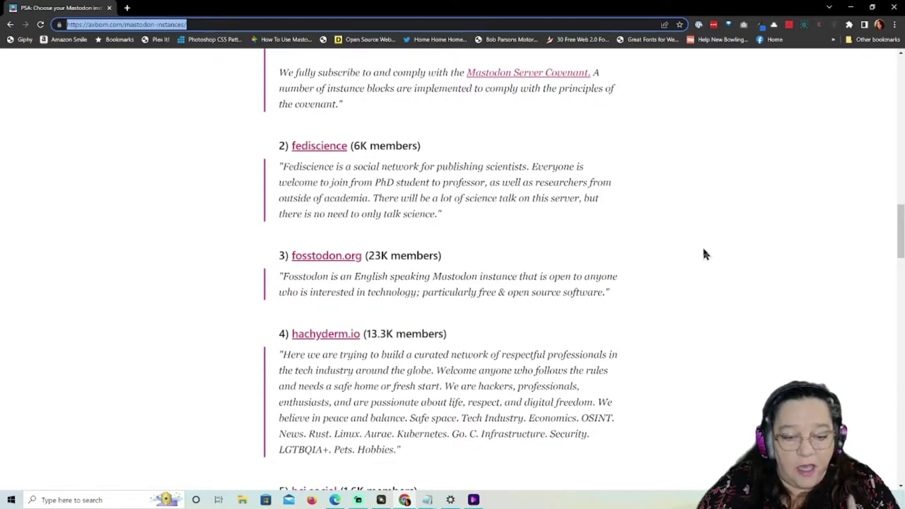
scroll(705, 254, "down", 2)
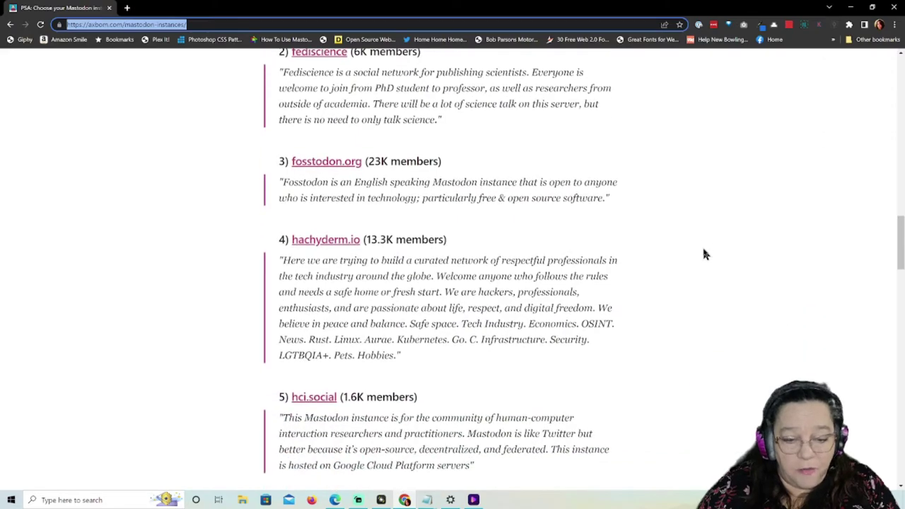
scroll(705, 254, "down", 2)
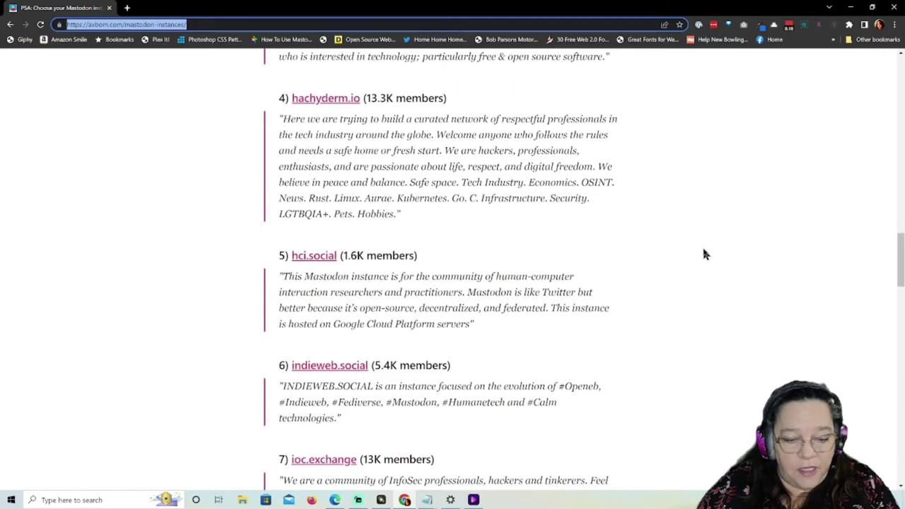
scroll(704, 254, "down", 3)
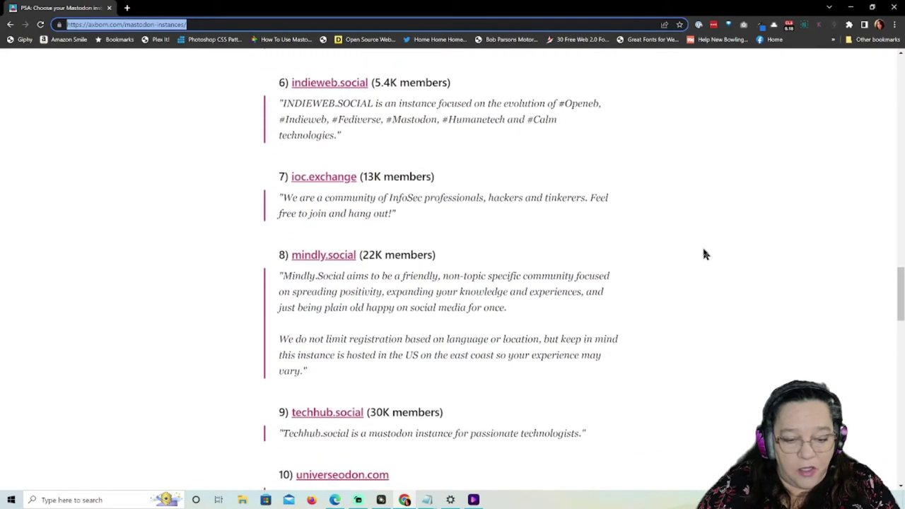
scroll(704, 254, "down", 2)
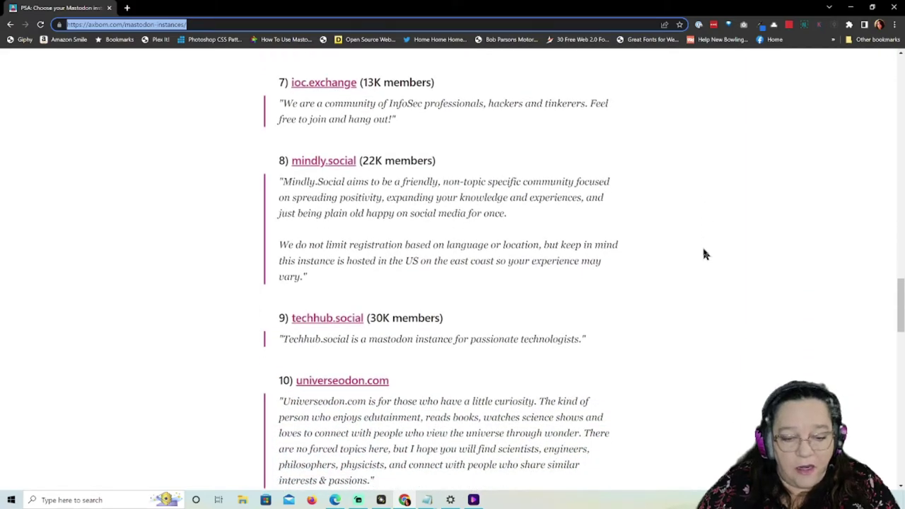
scroll(703, 253, "down", 2)
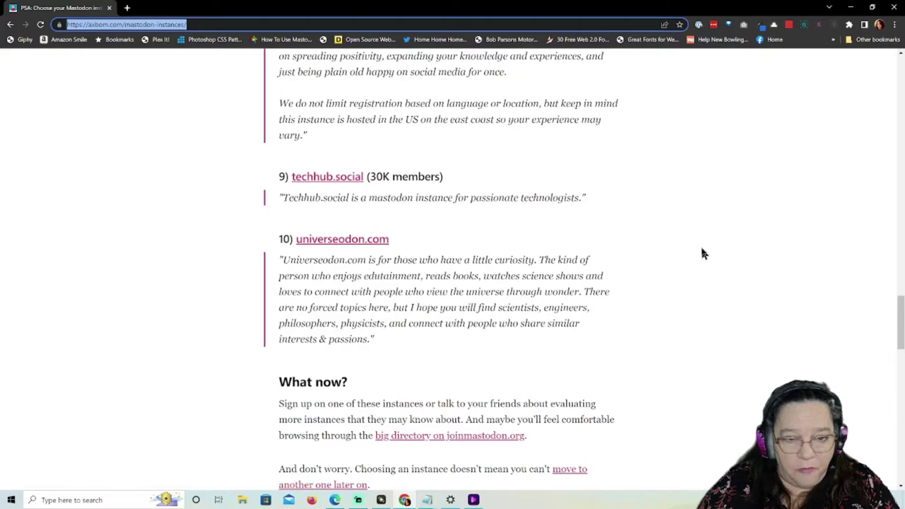
scroll(702, 253, "up", 8)
scroll(703, 253, "up", 5)
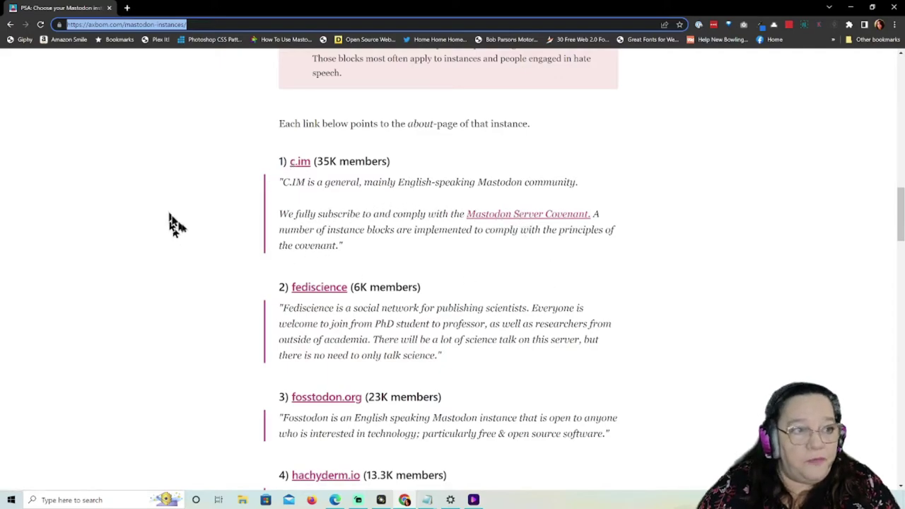
Switch to mastodon.pdf in Edge and read the Initial Setup slide that follows the server-picking slide
left_click(336, 501)
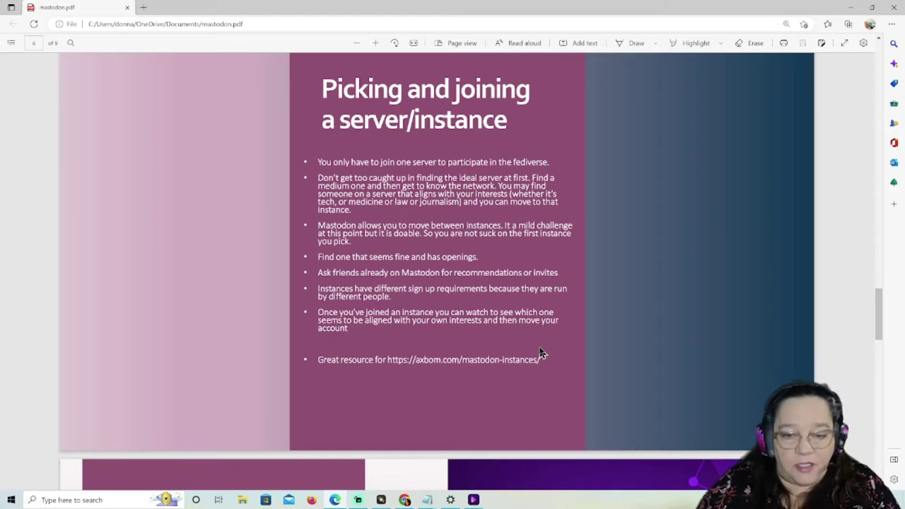
scroll(541, 352, "down", 2)
scroll(559, 274, "down", 2)
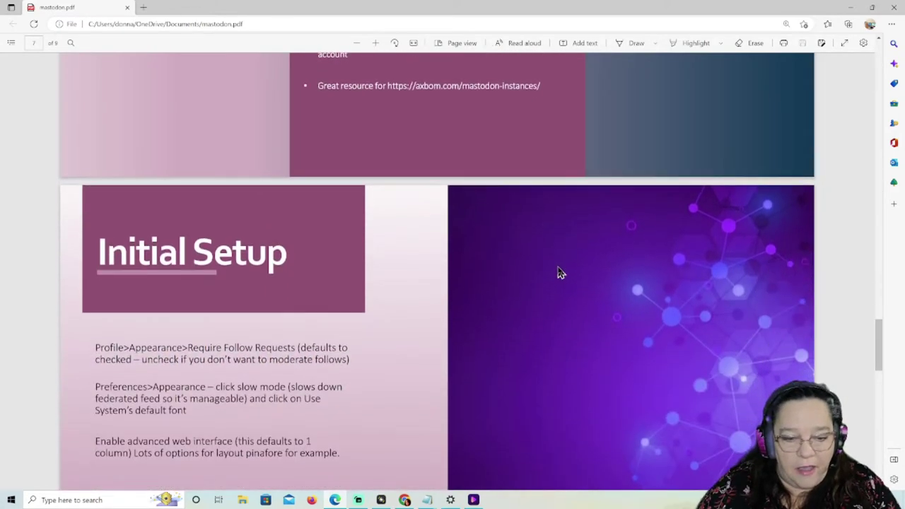
scroll(559, 273, "down", 2)
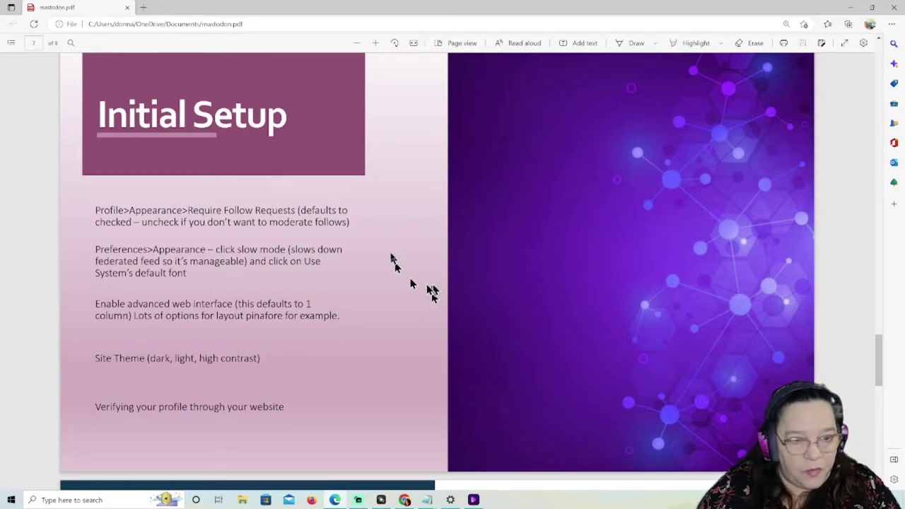
scroll(394, 220, "down", 1)
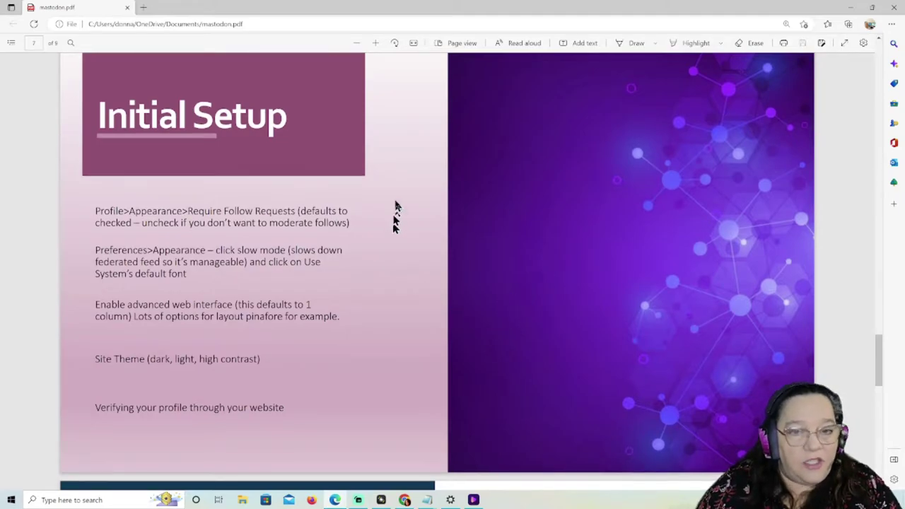
scroll(395, 209, "up", 3)
scroll(396, 205, "down", 2)
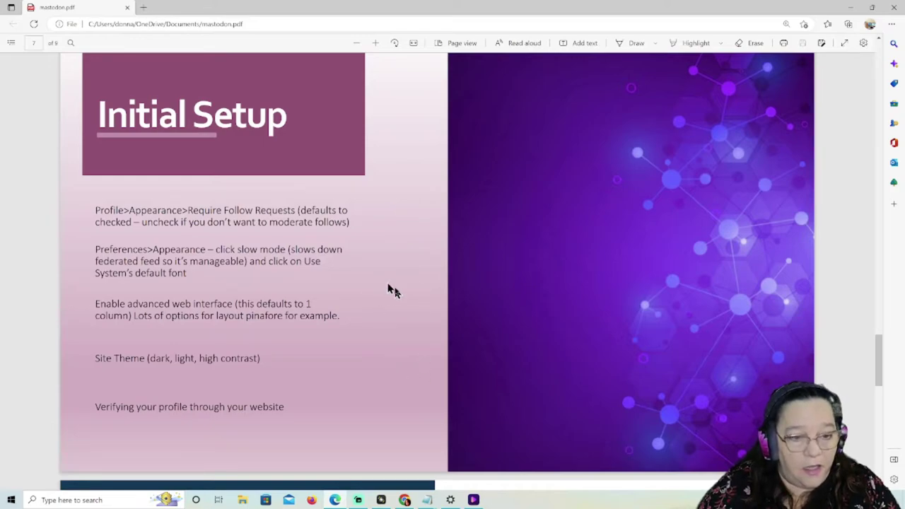
Return to Chrome, open the account's own mastodon.social profile in a new tab, and inspect its web address
mouse_move(406, 501)
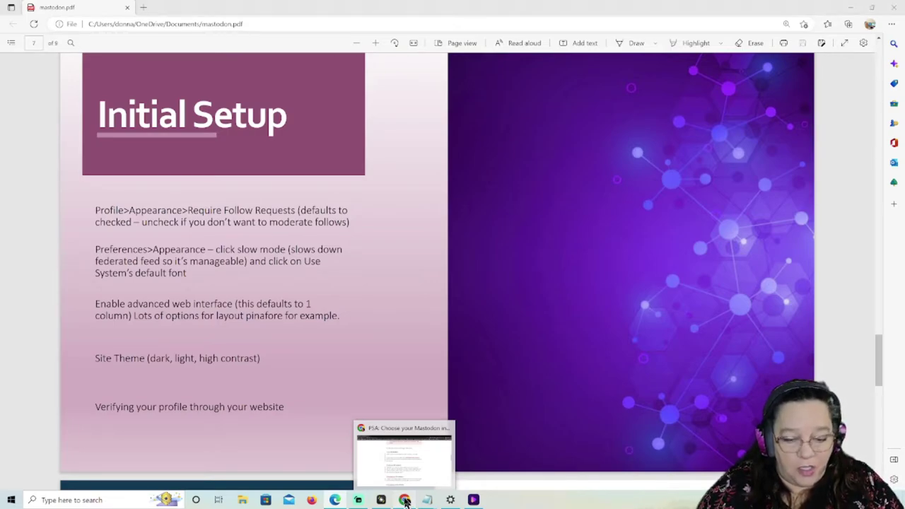
left_click(365, 451)
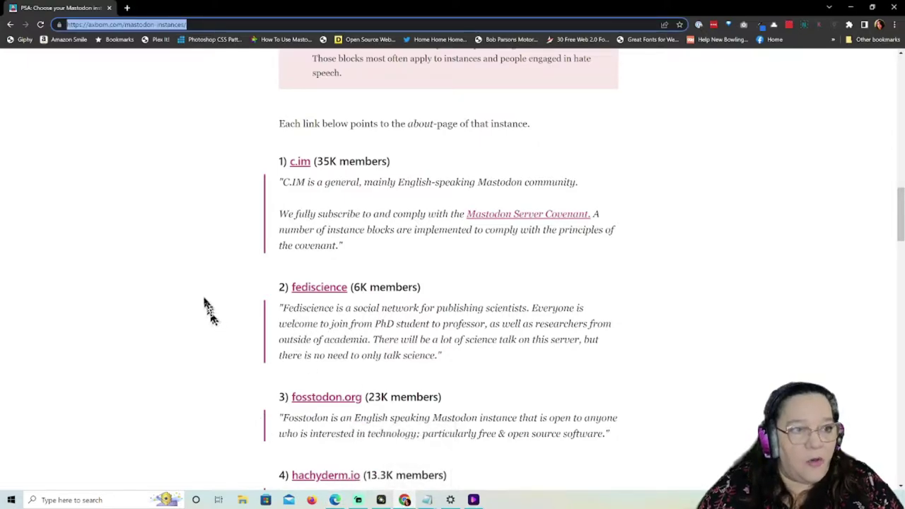
key("ctrl+t")
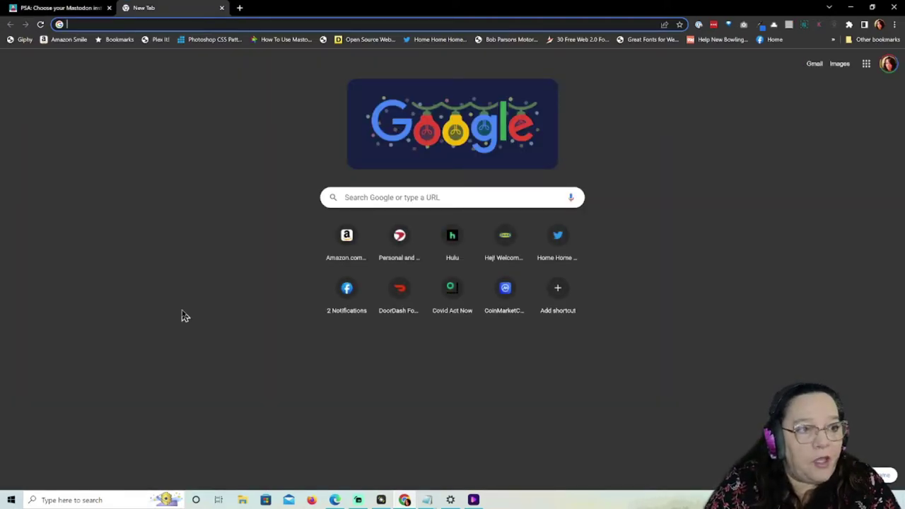
type("mast")
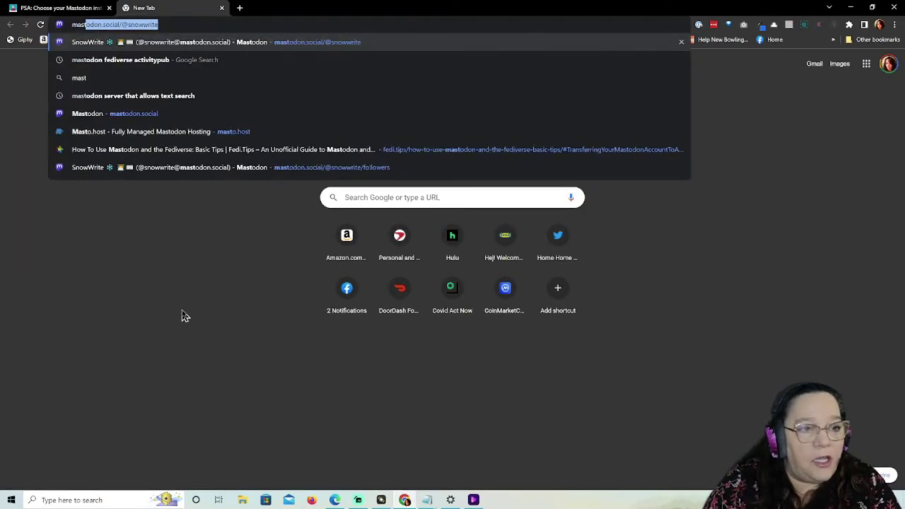
key("Return")
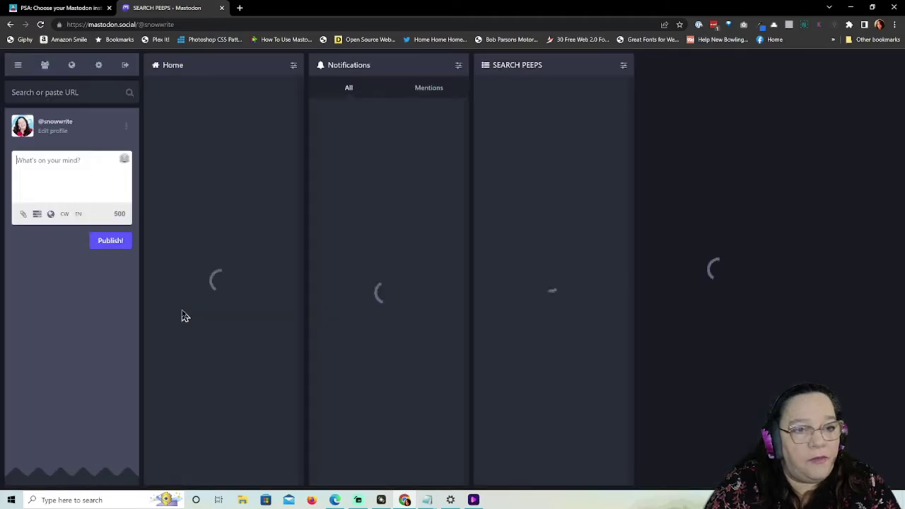
left_click(224, 24)
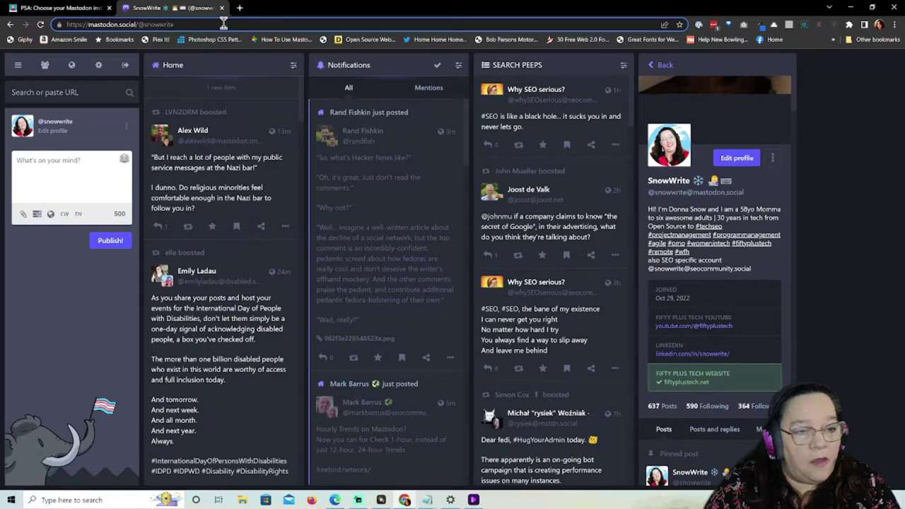
left_click(224, 24)
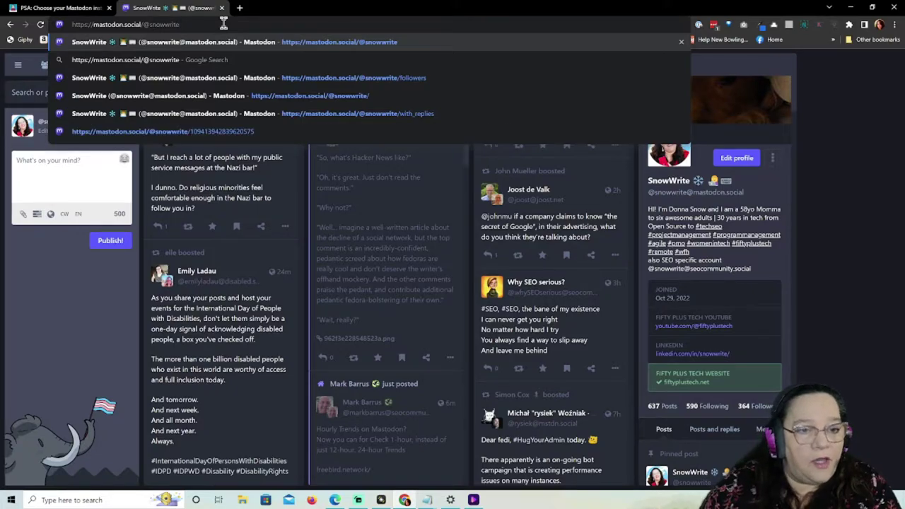
left_click(75, 298)
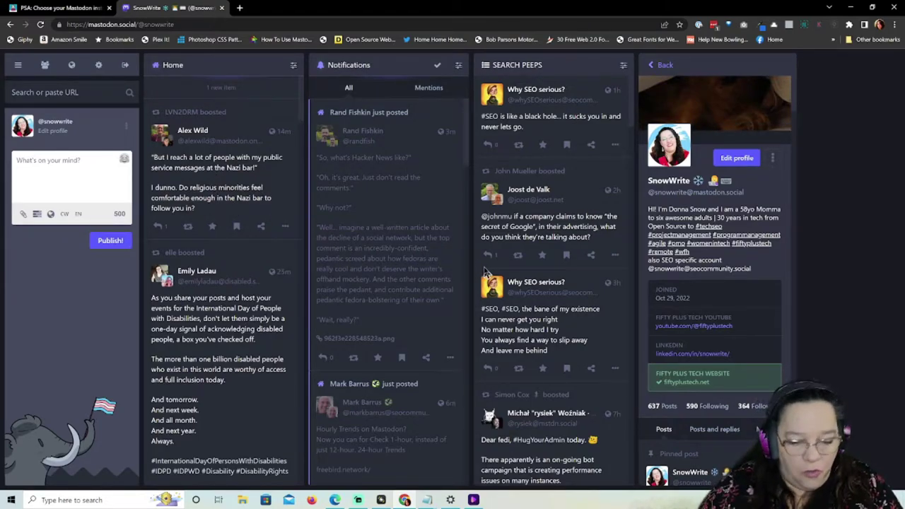
left_click(336, 500)
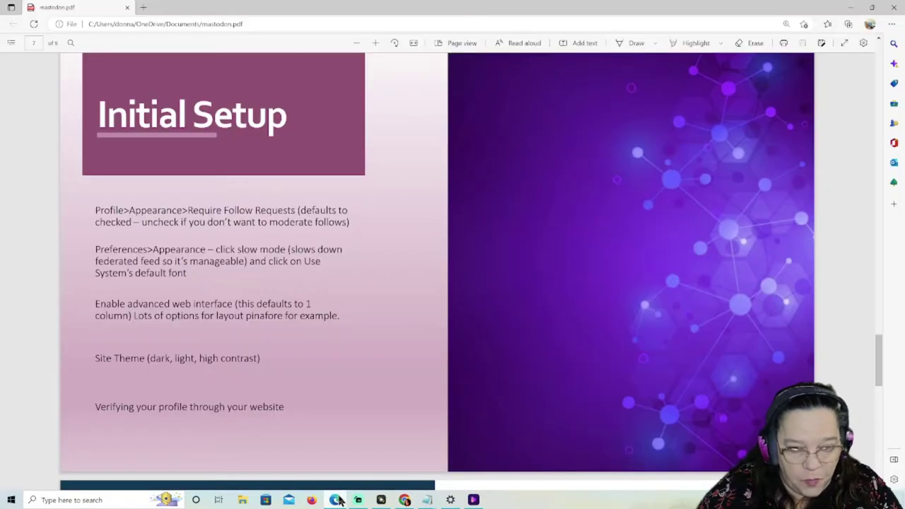
left_click(428, 500)
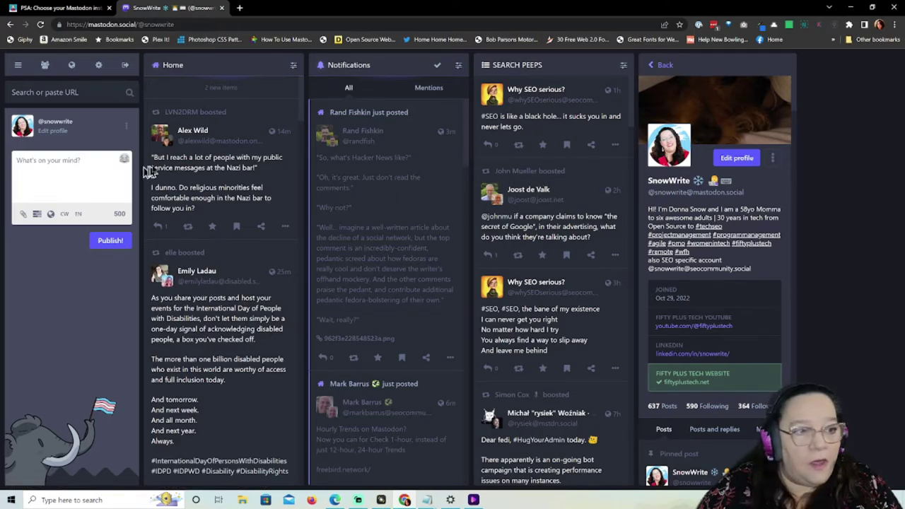
left_click(54, 131)
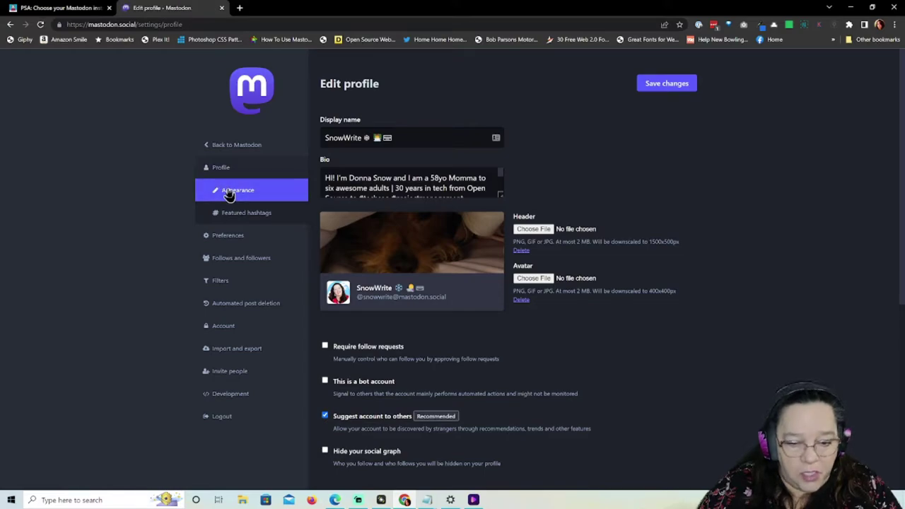
left_click(235, 238)
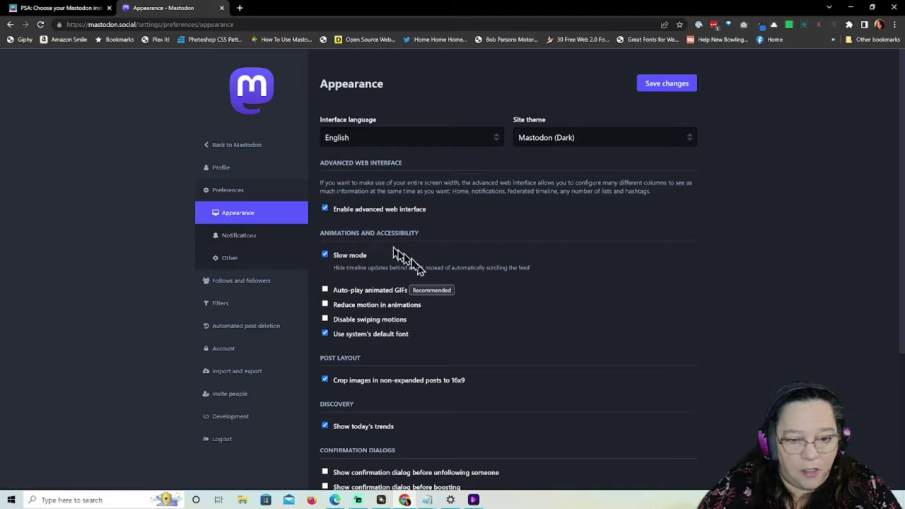
Turn off the advanced web interface in the Appearance preferences, save the change, and return to the home timeline
left_click(325, 209)
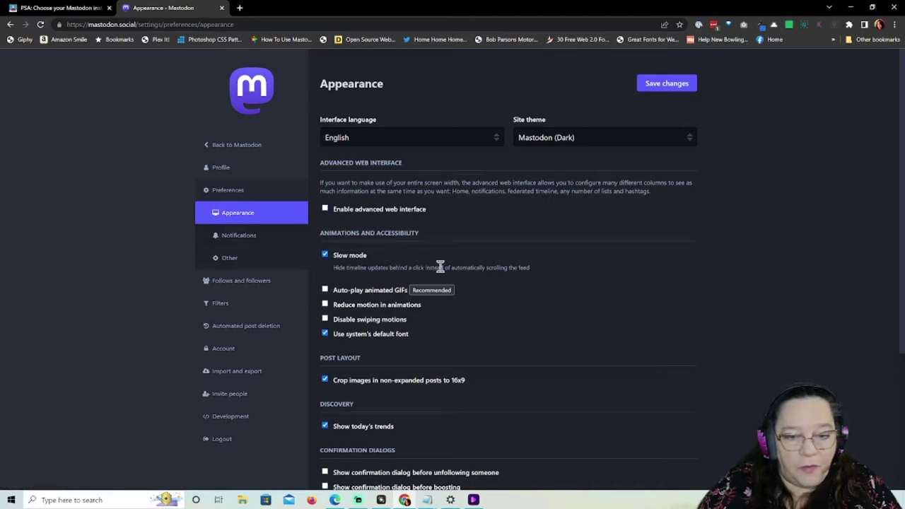
left_click(680, 92)
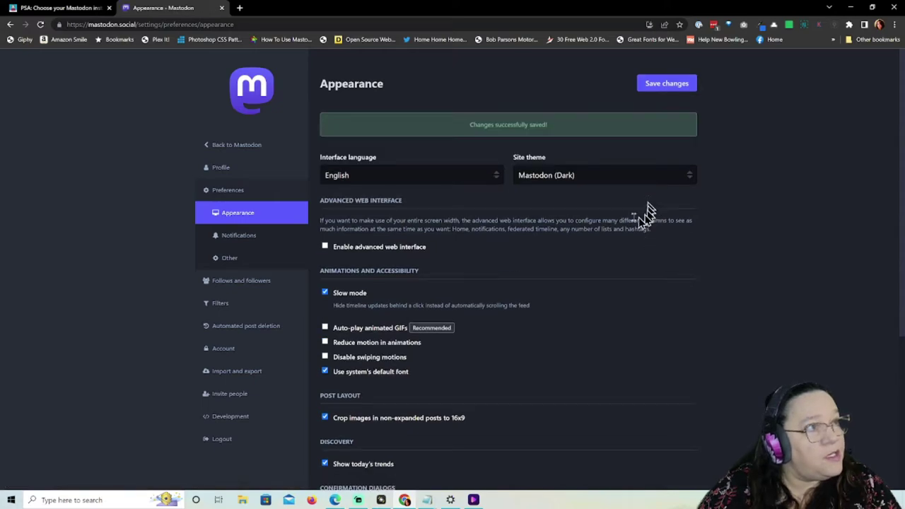
left_click(238, 147)
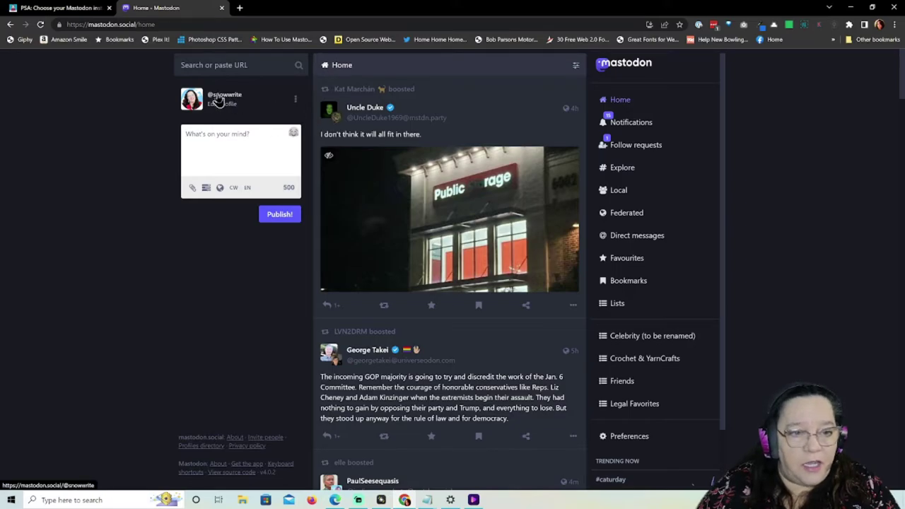
View the account's own profile, open its editing page, and review the options down to profile metadata and verification
left_click(225, 94)
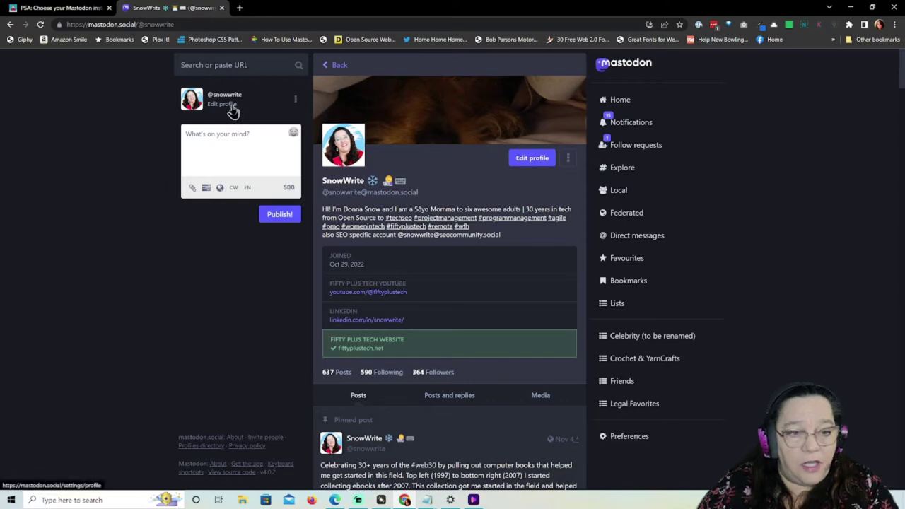
left_click(534, 158)
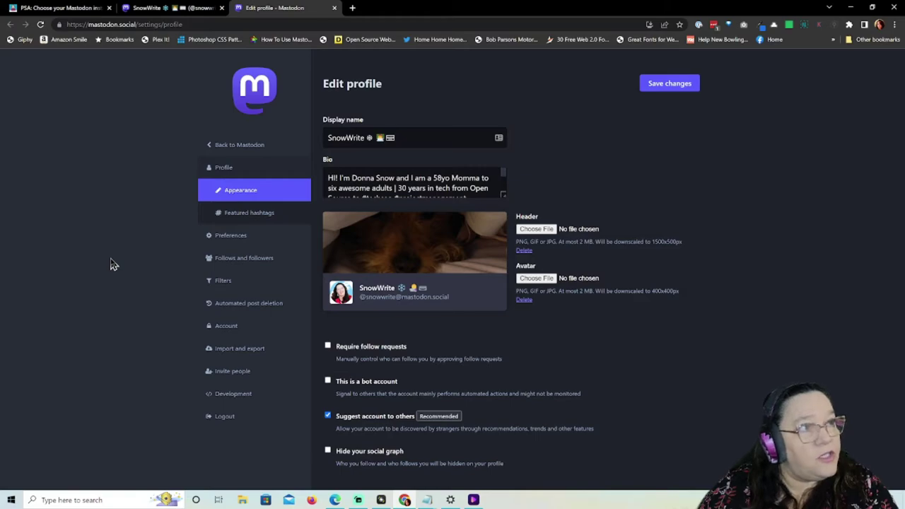
scroll(846, 313, "down", 2)
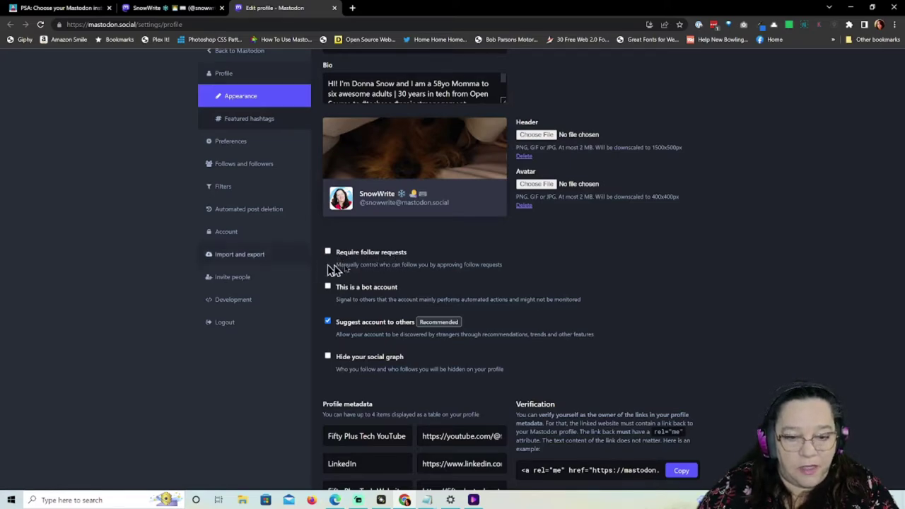
scroll(679, 287, "down", 2)
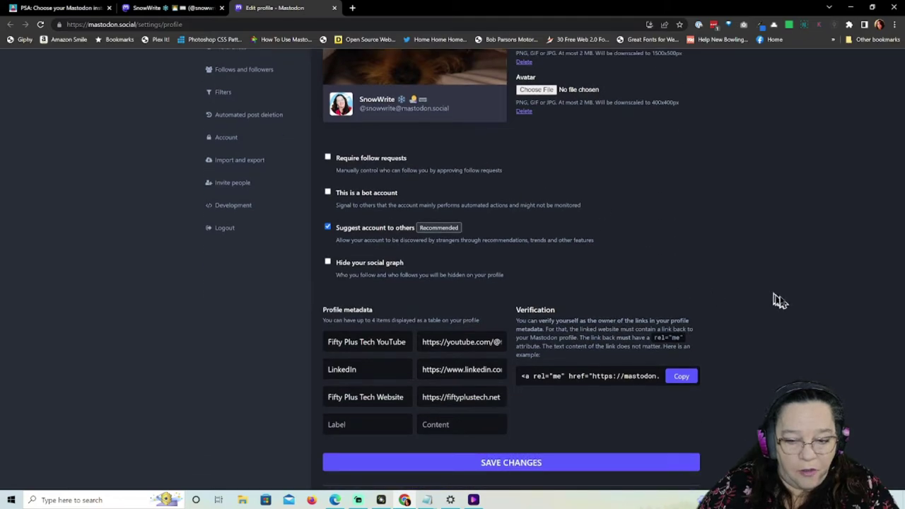
scroll(782, 301, "up", 3)
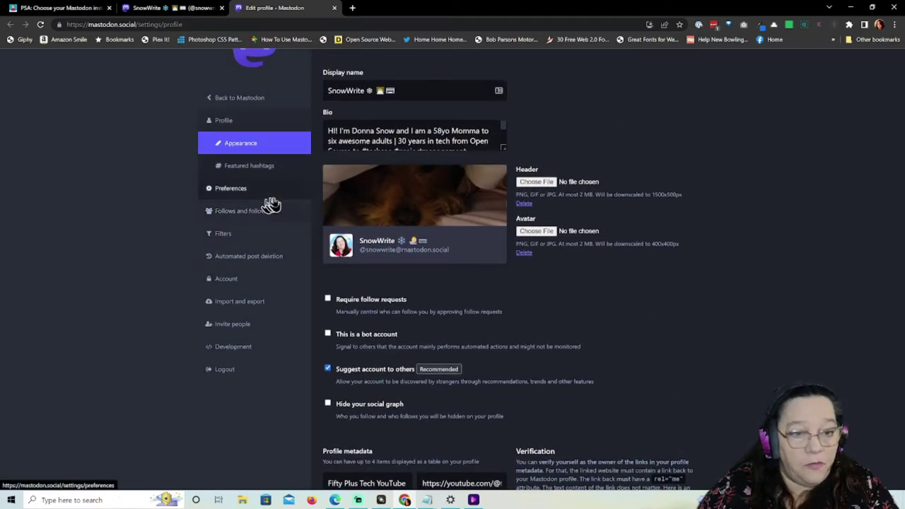
Recheck the Initial Setup slide in Edge, and open the Appearance preferences in Chrome to examine the Slow mode option
left_click(335, 495)
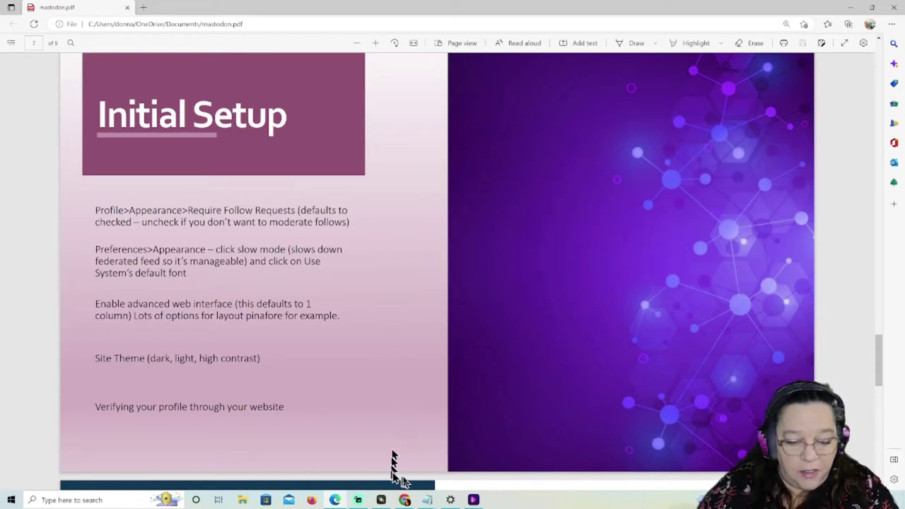
mouse_move(406, 502)
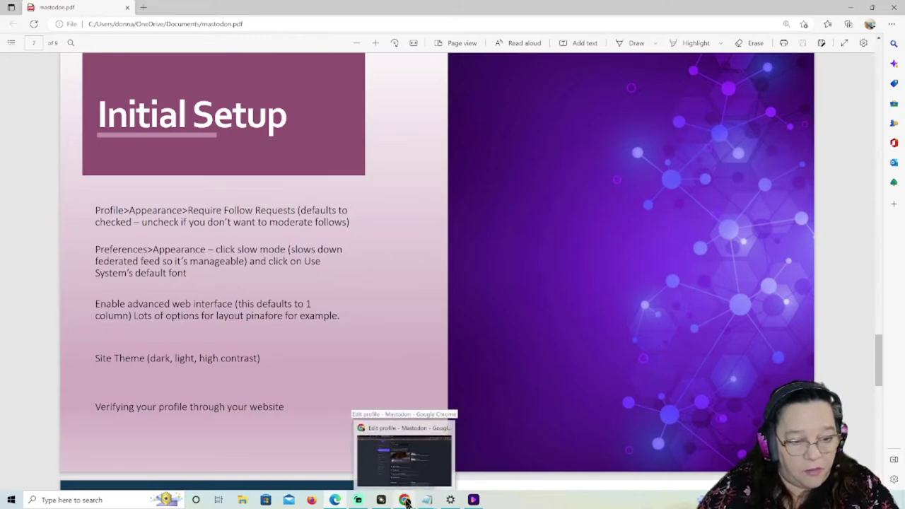
left_click(404, 461)
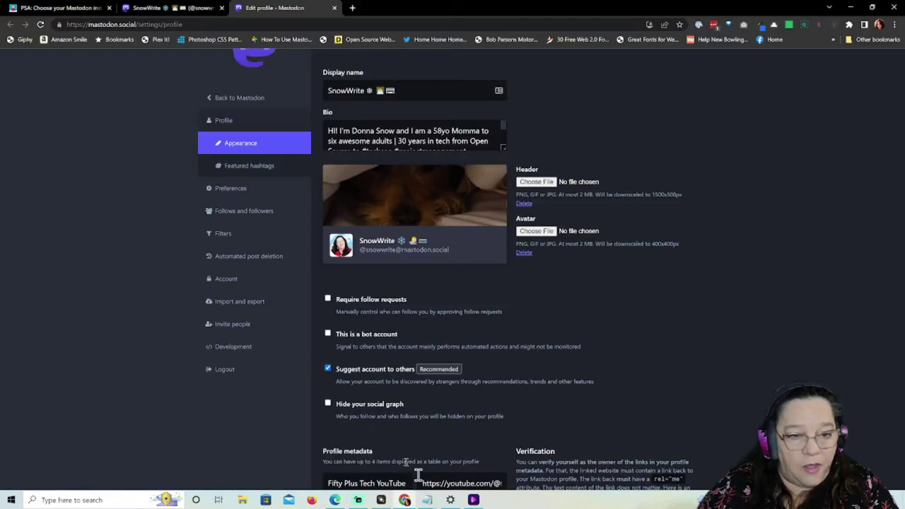
left_click(236, 190)
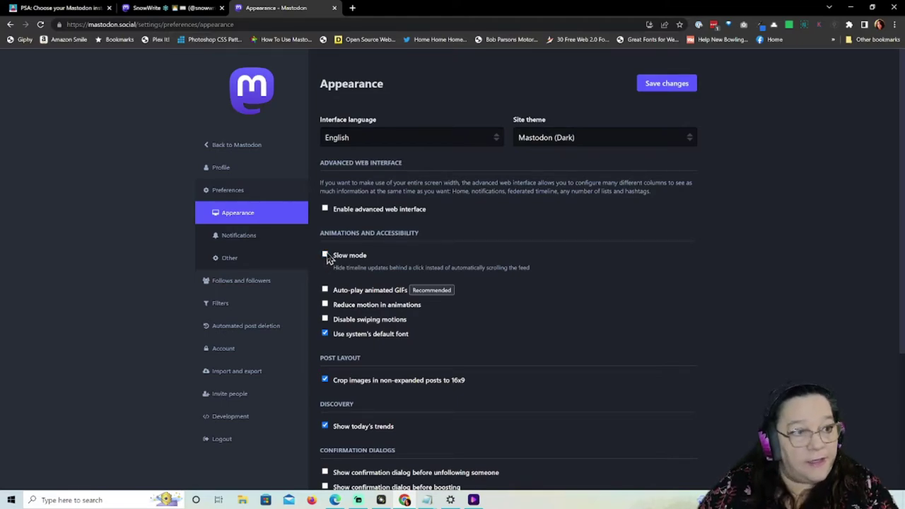
Open the federated timeline, load its new posts, and look through them to see how slow mode holds back updates
left_click(241, 147)
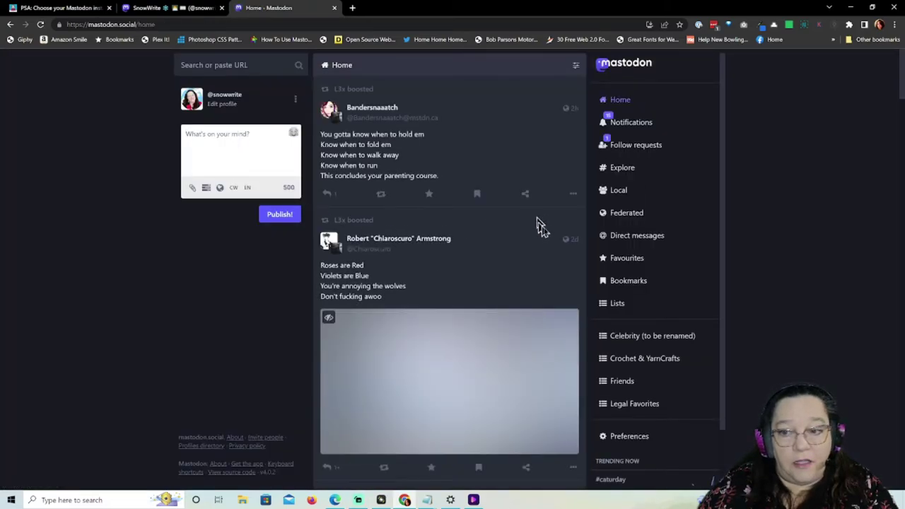
left_click(622, 216)
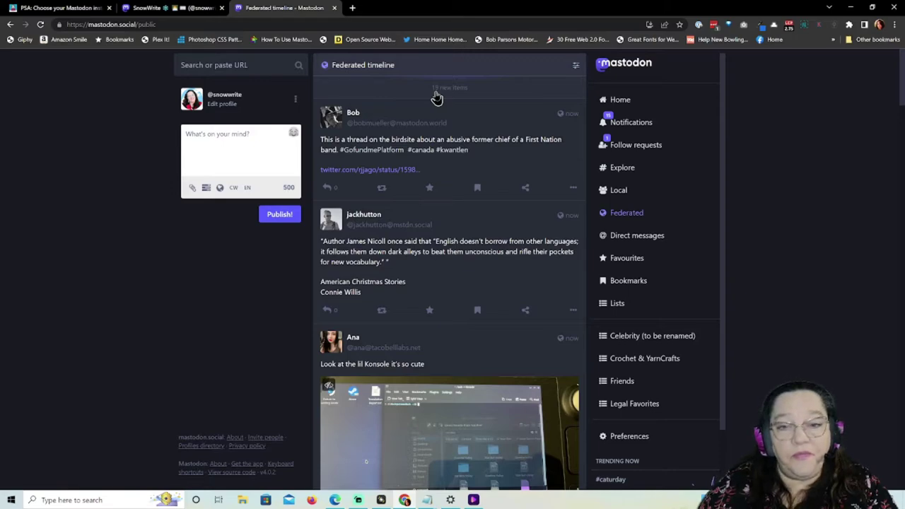
left_click(436, 92)
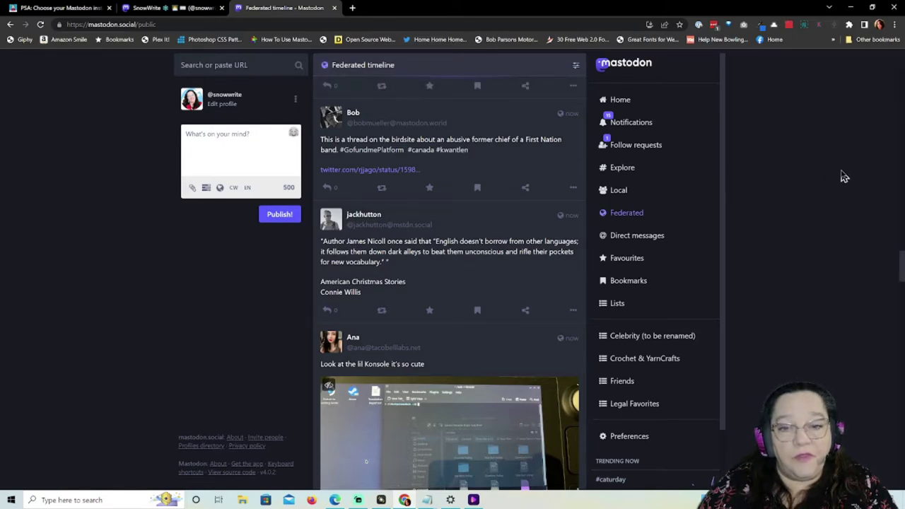
scroll(530, 195, "up", 15)
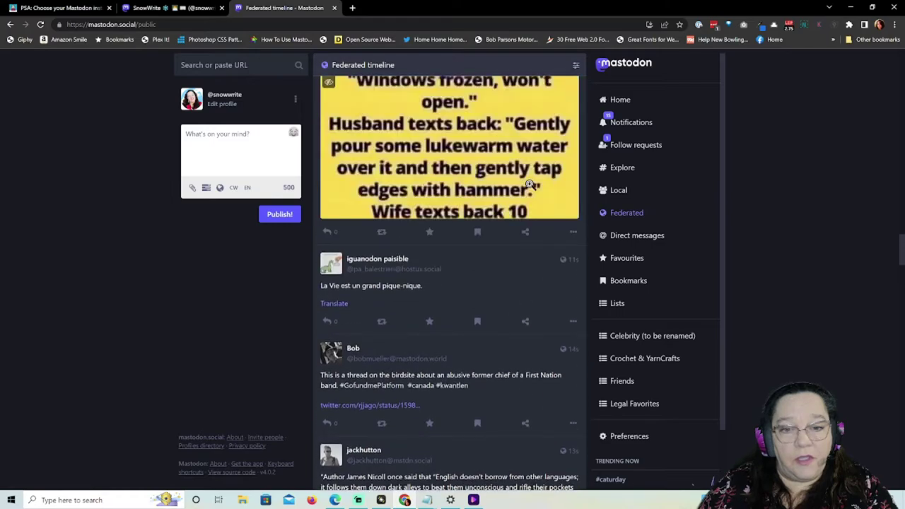
scroll(532, 191, "up", 15)
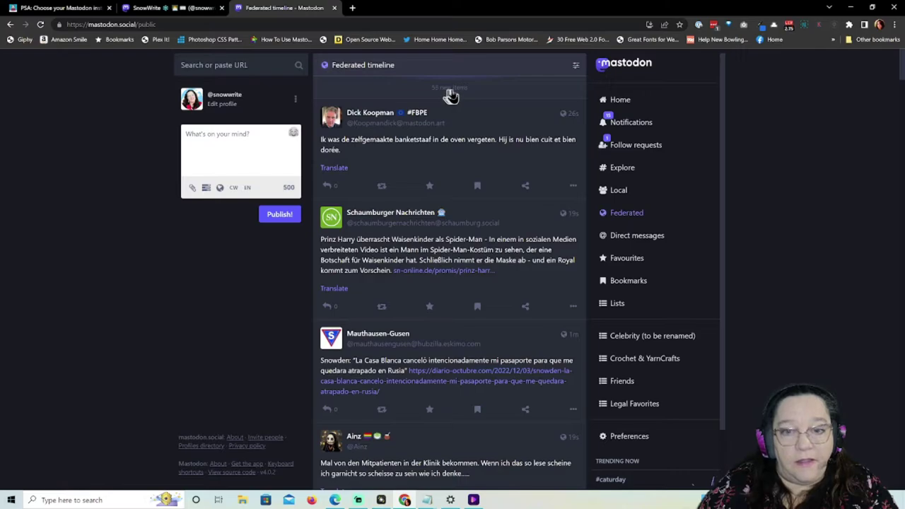
Return to the Appearance preferences by way of profile editing and review the options from slow mode to sensitive content
left_click(224, 104)
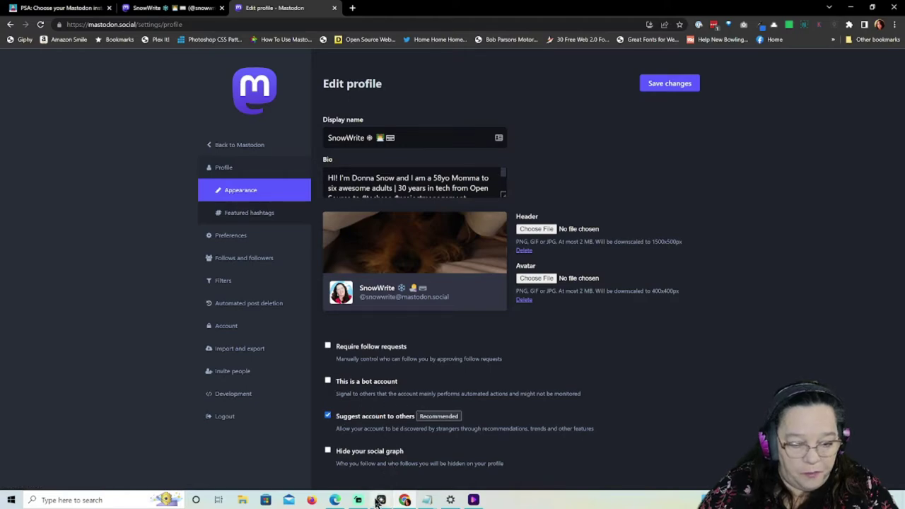
scroll(252, 453, "down", 2)
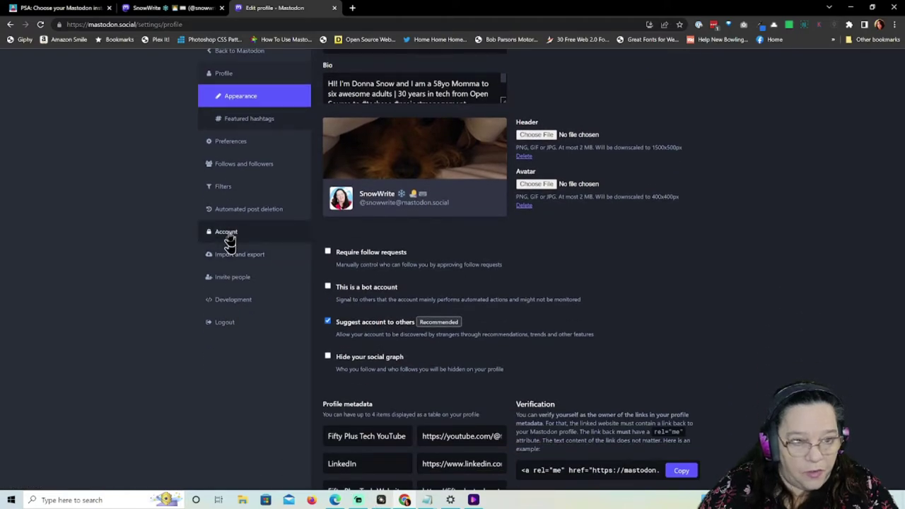
left_click(236, 145)
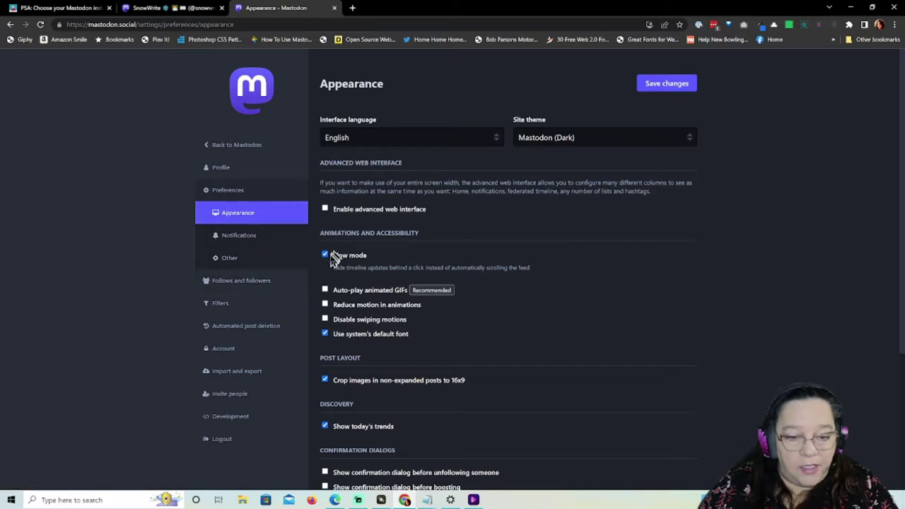
scroll(641, 281, "down", 2)
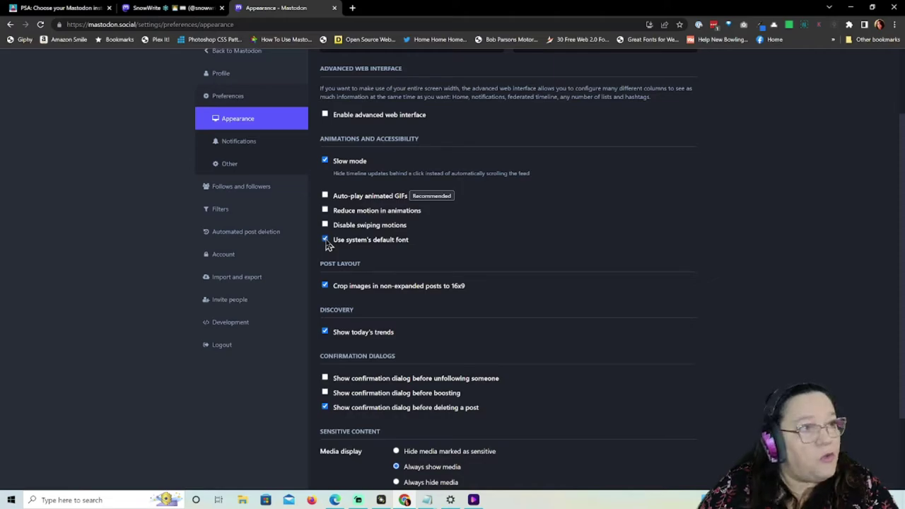
scroll(628, 272, "down", 2)
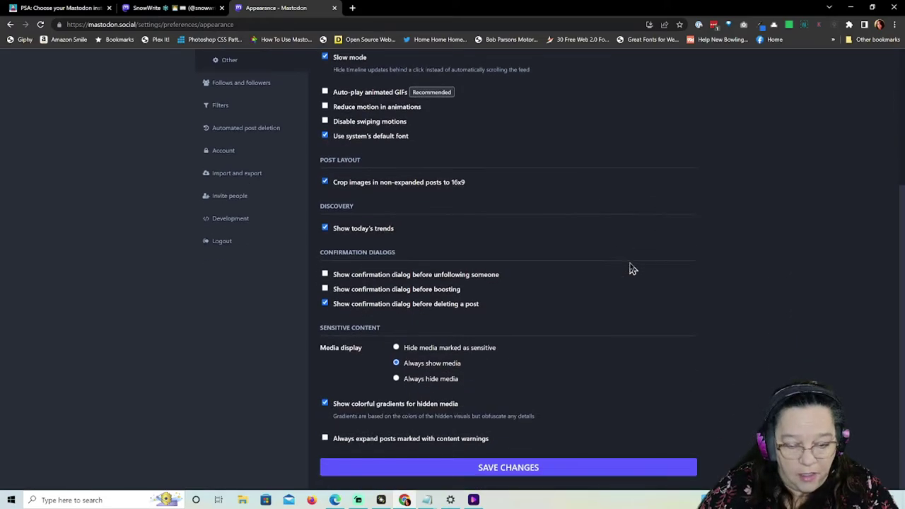
scroll(629, 269, "up", 3)
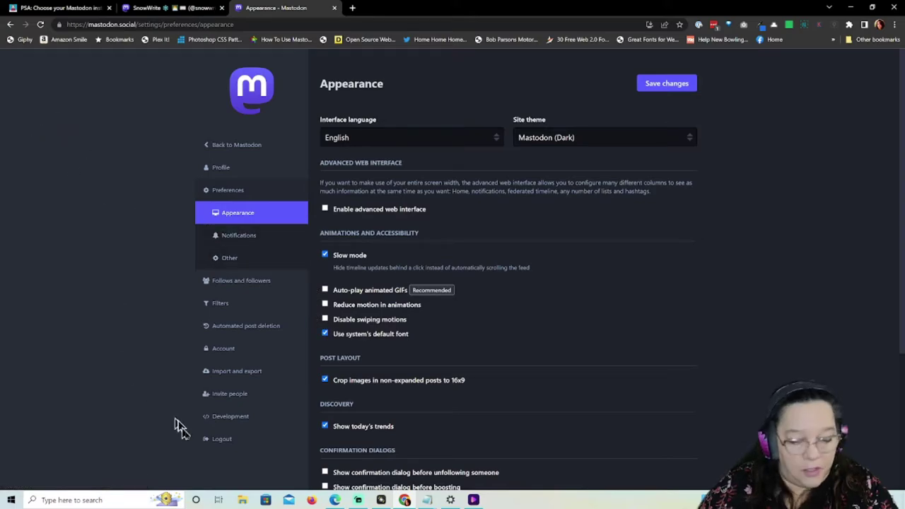
Recheck the Initial Setup slide in Edge, and return to Chrome to view the account's own profile from the home timeline
left_click(342, 500)
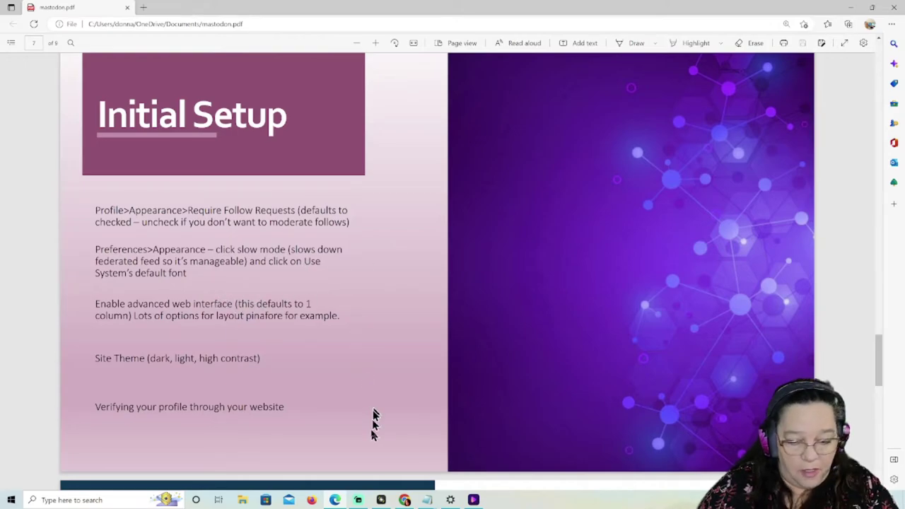
left_click(404, 500)
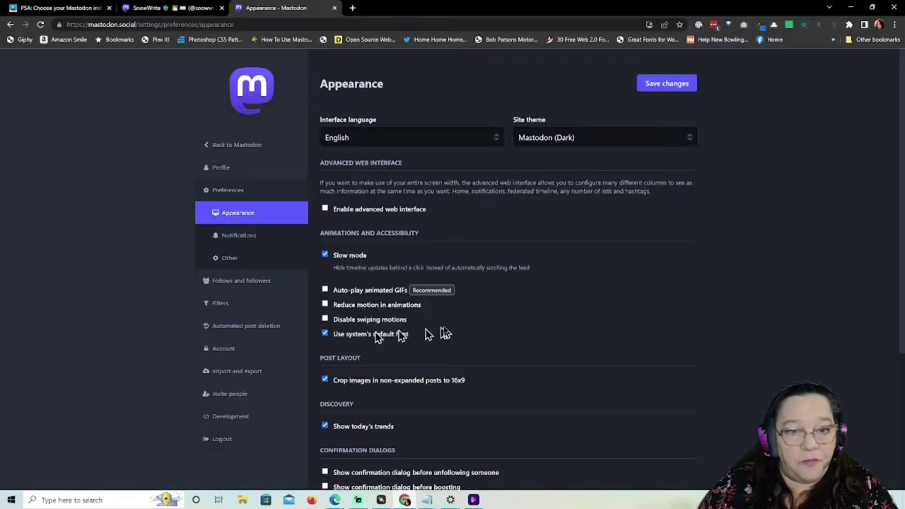
left_click(253, 147)
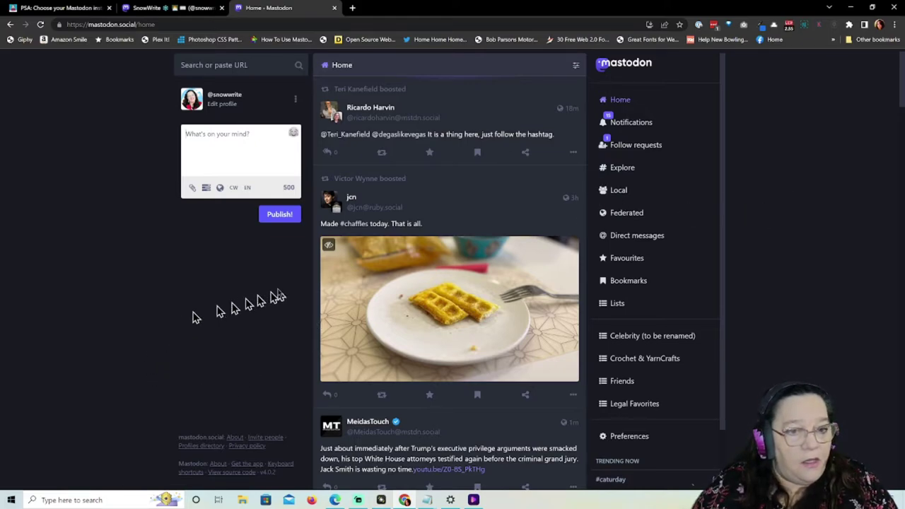
left_click(228, 96)
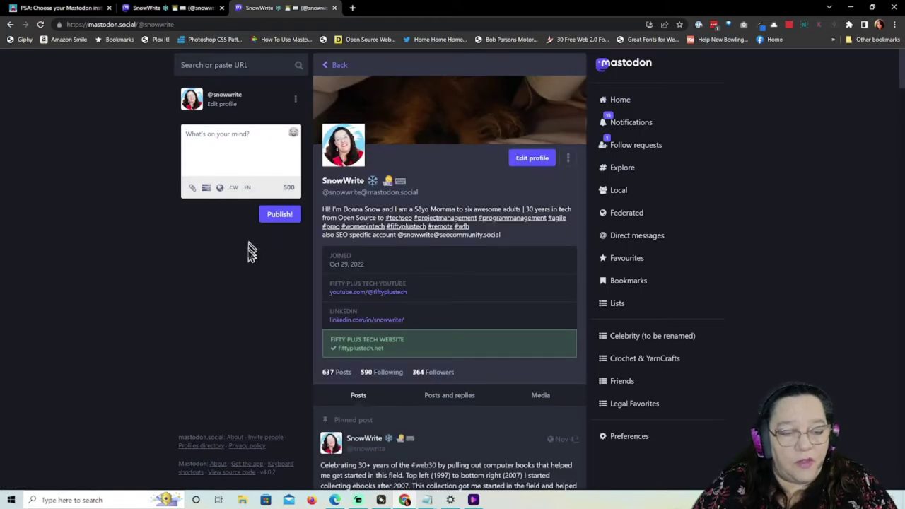
Try to enable the advanced web interface in the Appearance preferences, and reload the home timeline to check the layout
left_click(220, 106)
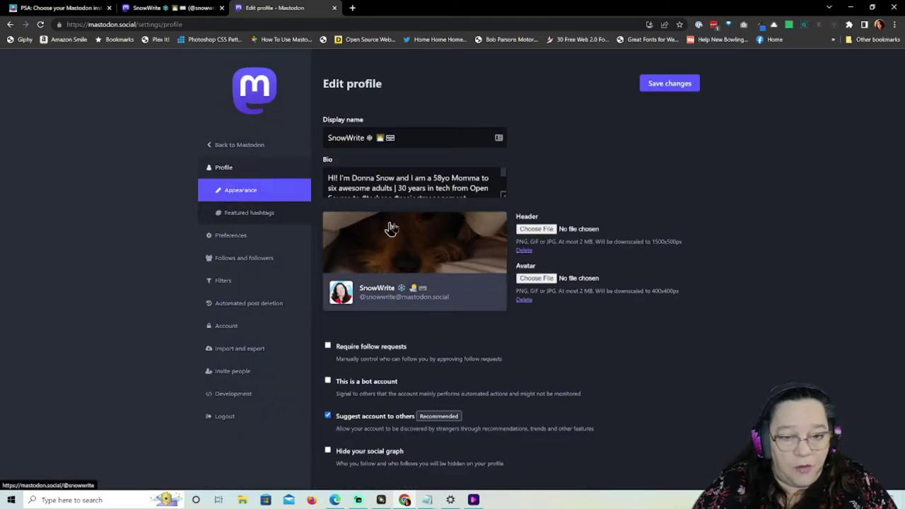
left_click(242, 237)
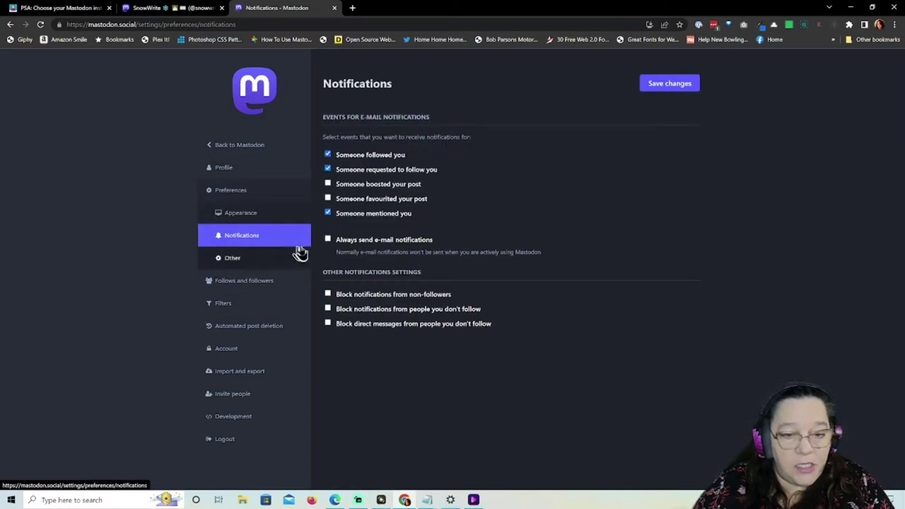
left_click(244, 215)
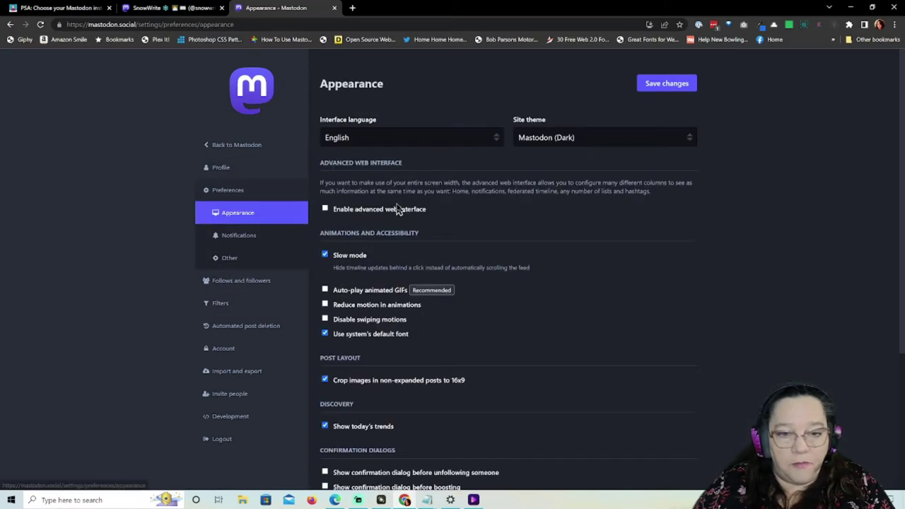
left_click(325, 210)
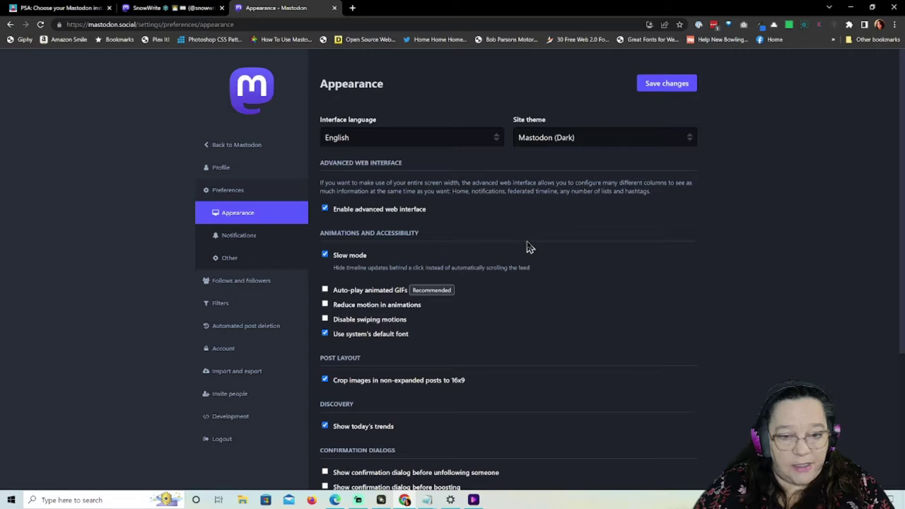
left_click(238, 150)
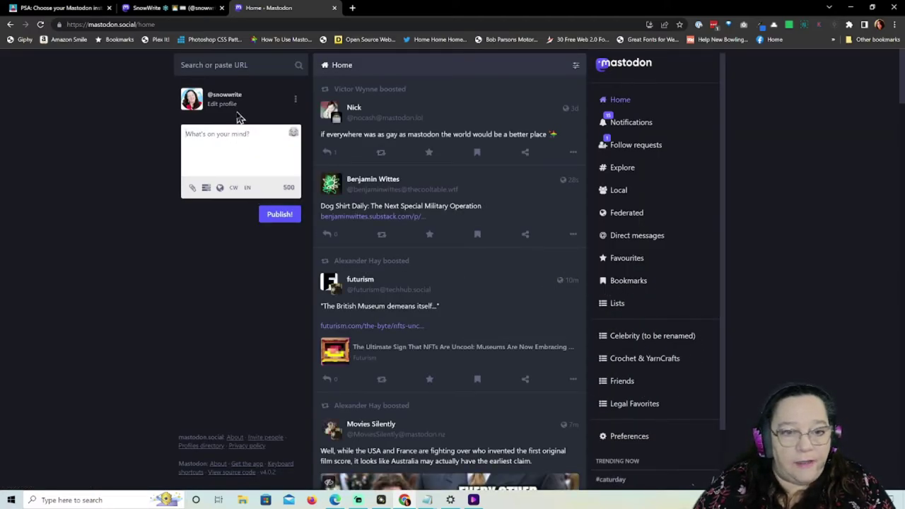
left_click(217, 24)
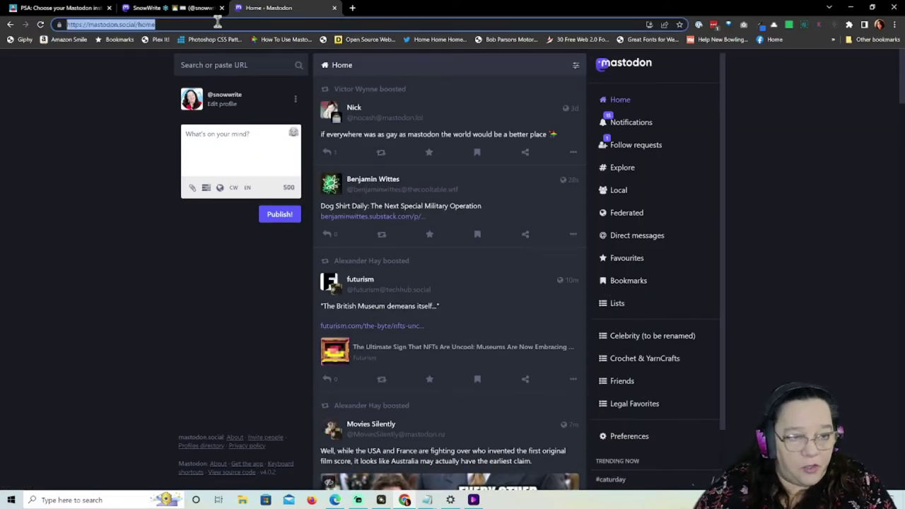
key("Return")
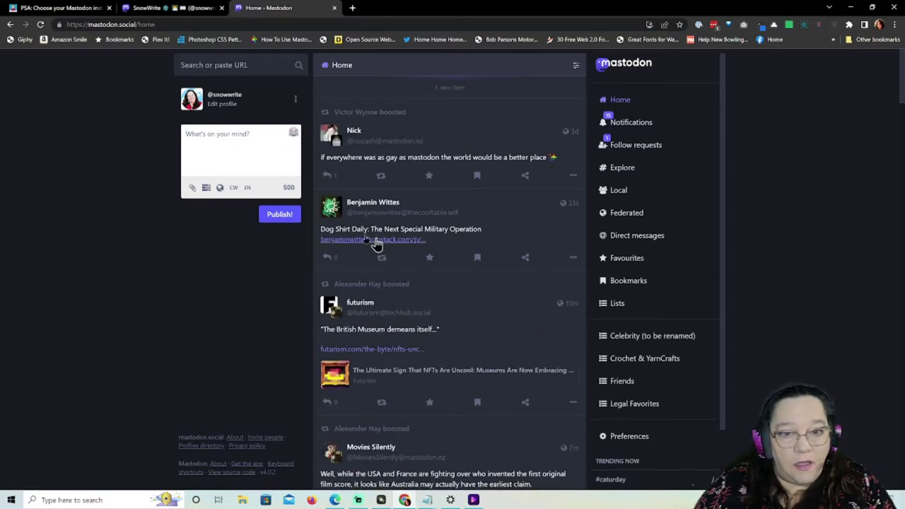
Enable the advanced web interface in the Appearance preferences, look over the site theme choices, and save the changes
left_click(222, 103)
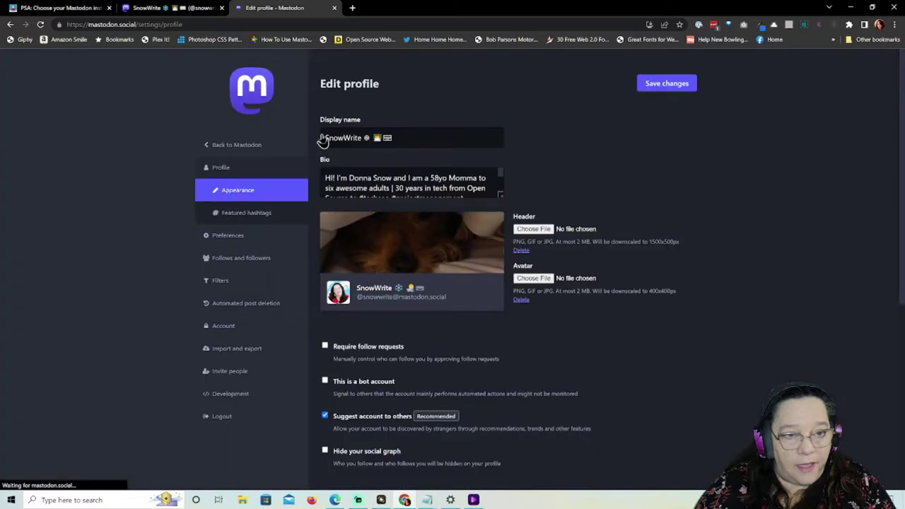
left_click(243, 242)
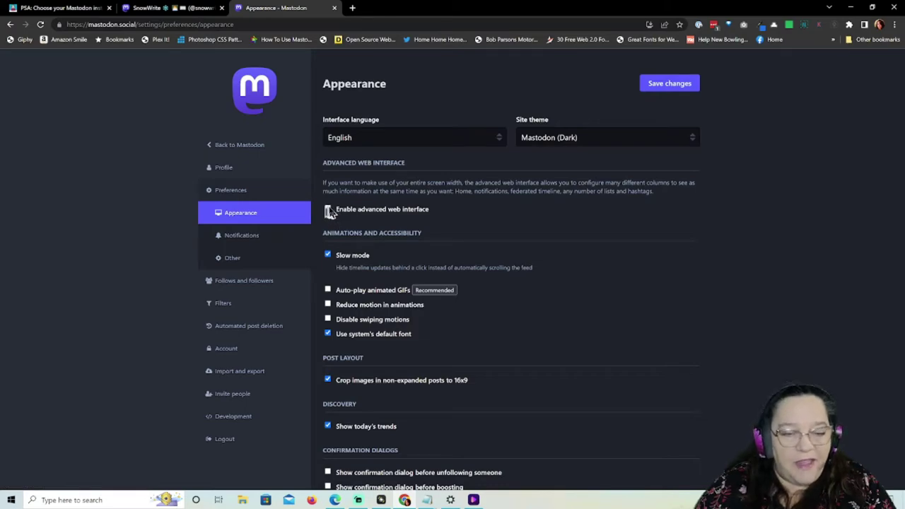
left_click(328, 210)
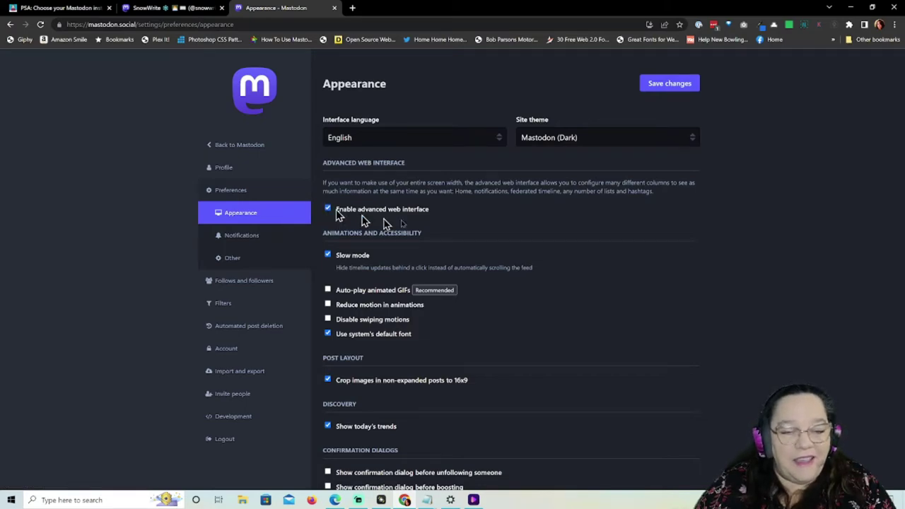
left_click(685, 86)
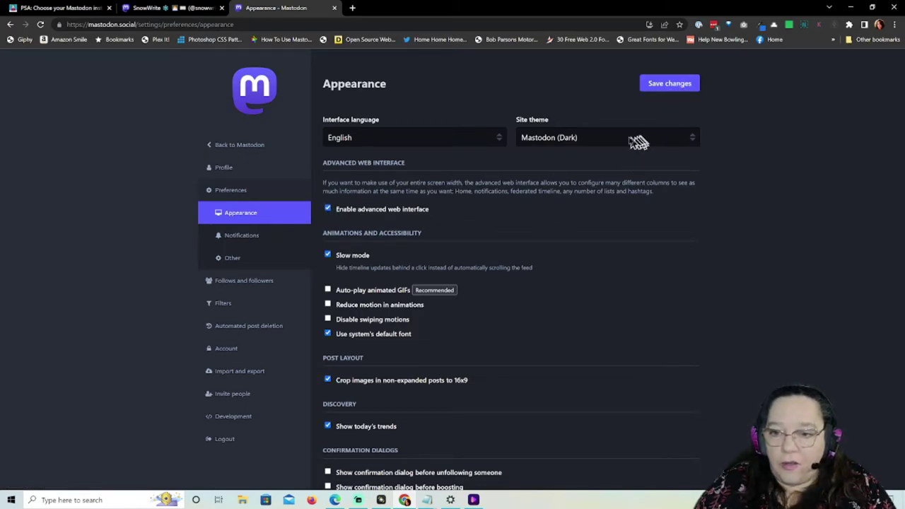
left_click(586, 141)
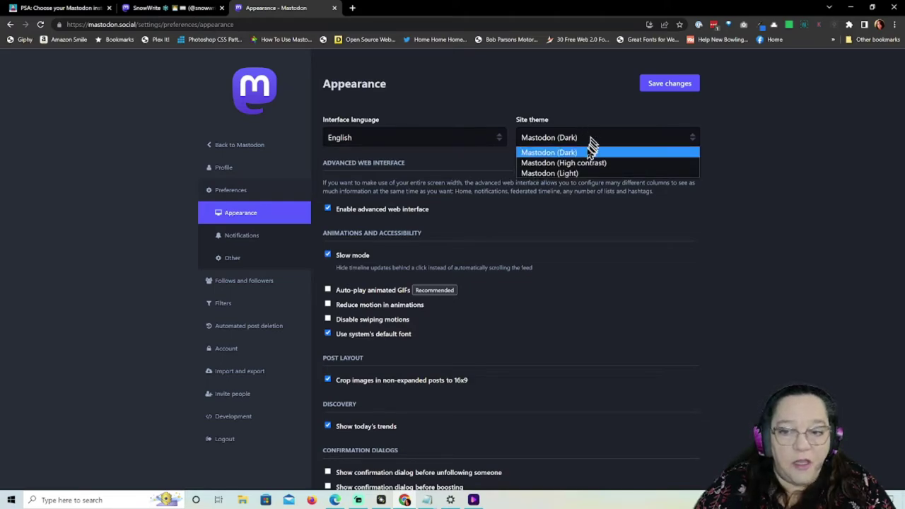
left_click(581, 113)
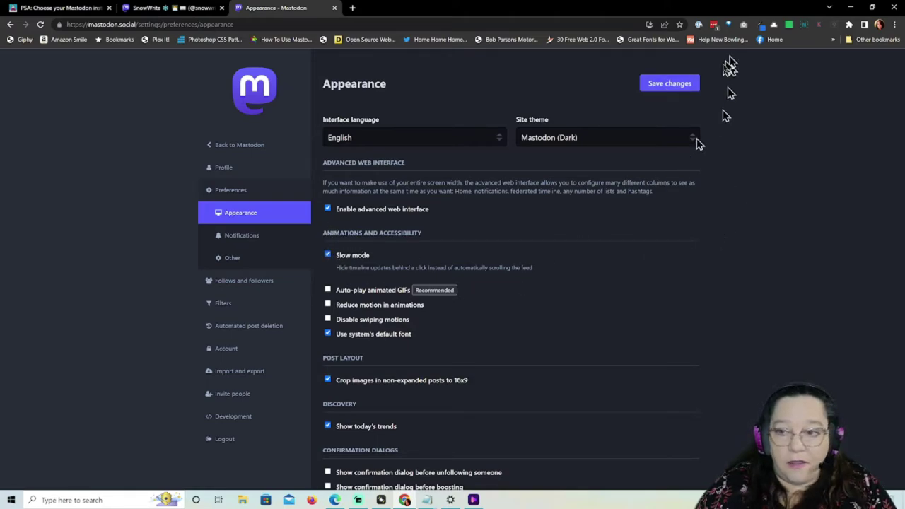
left_click(673, 88)
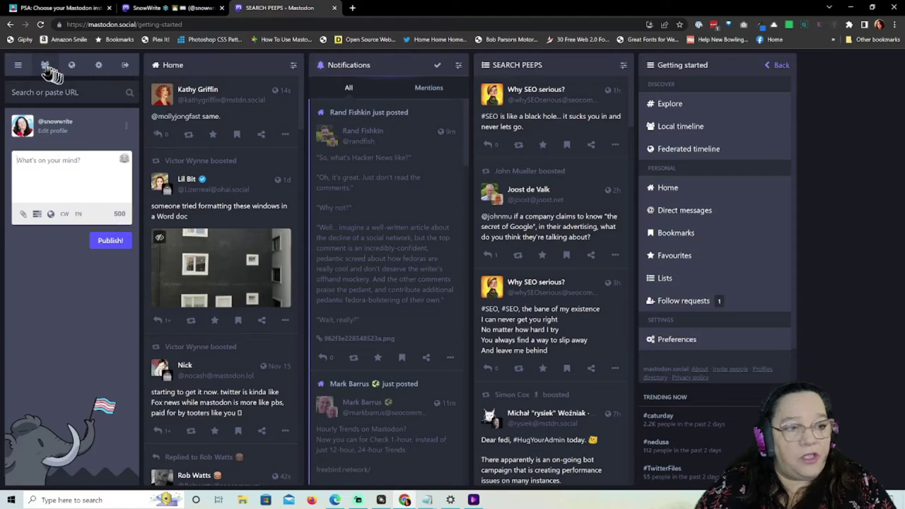
Reveal the Home column's display settings, and view the local and federated timelines in the multi-column layout
left_click(293, 67)
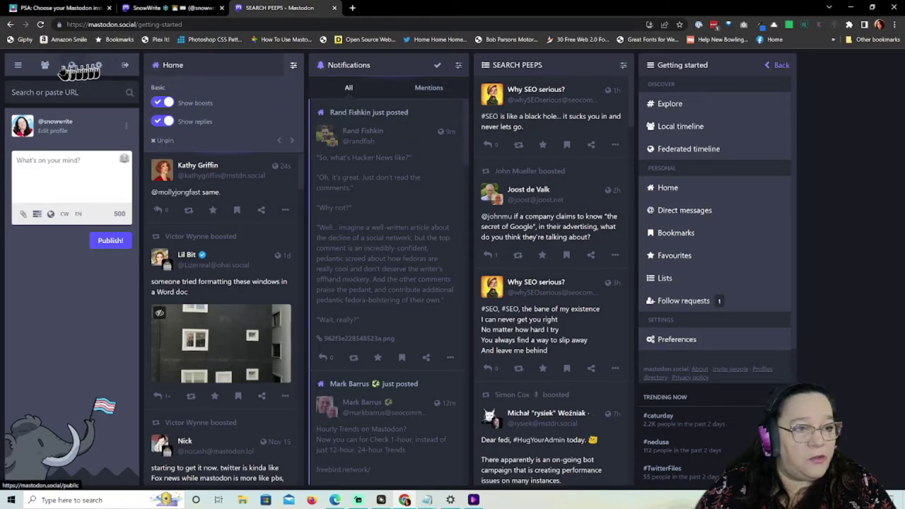
left_click(45, 66)
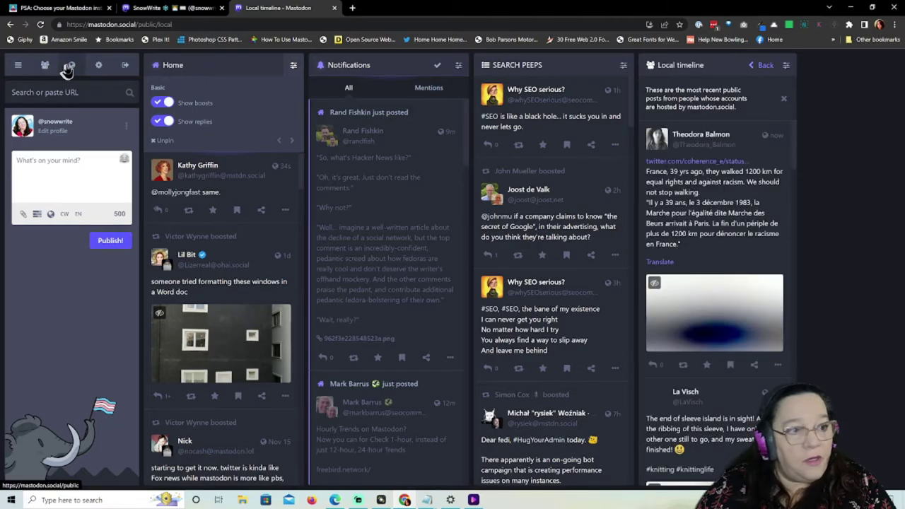
left_click(72, 65)
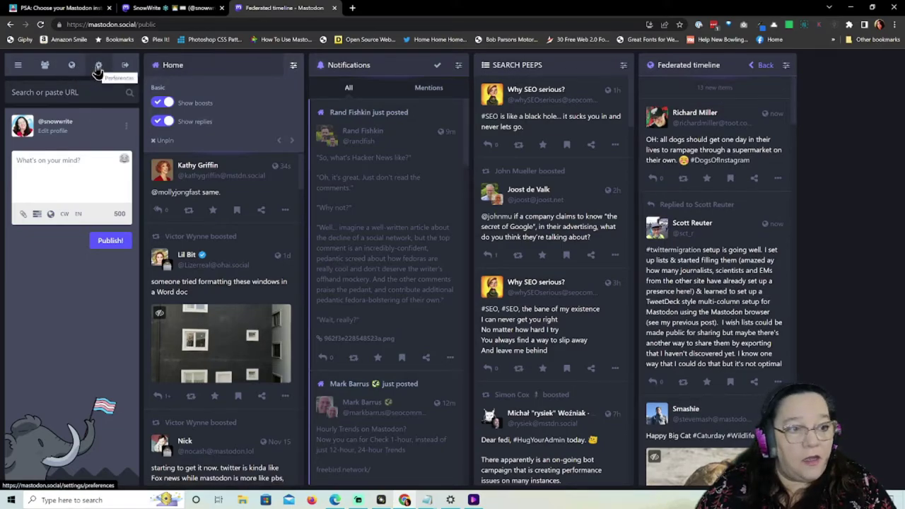
Open Bookmarks from the Getting started column and pin it as a permanent column
left_click(18, 65)
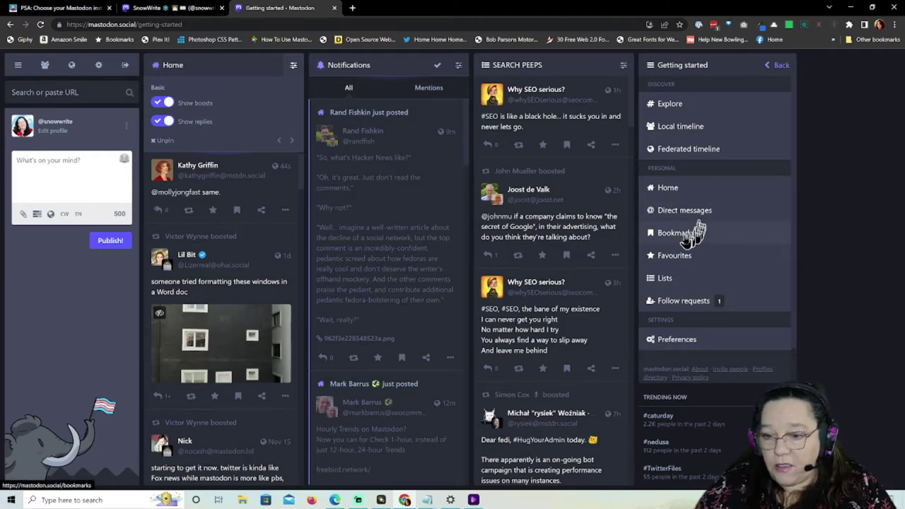
right_click(684, 241)
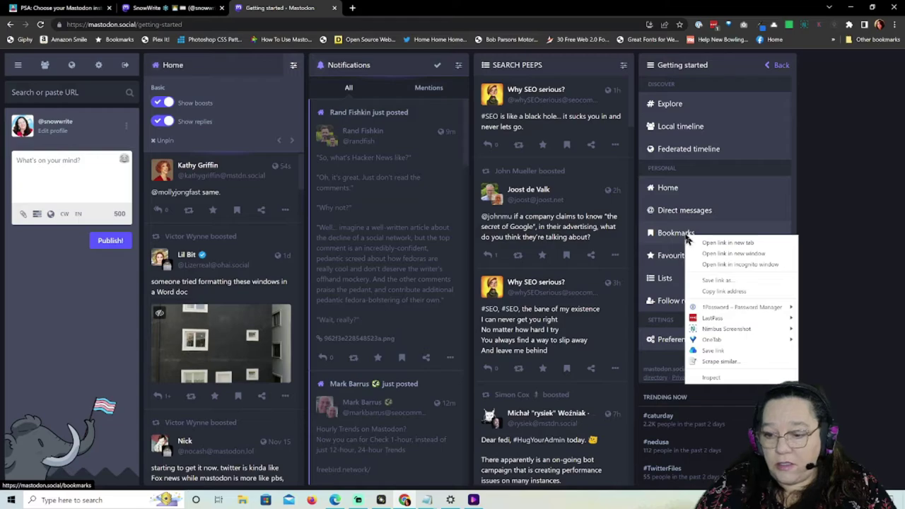
left_click(665, 237)
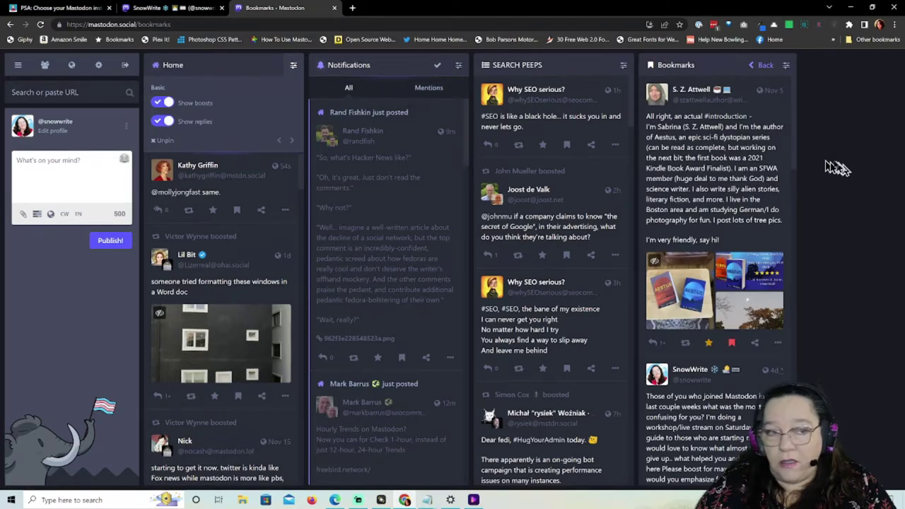
left_click(19, 68)
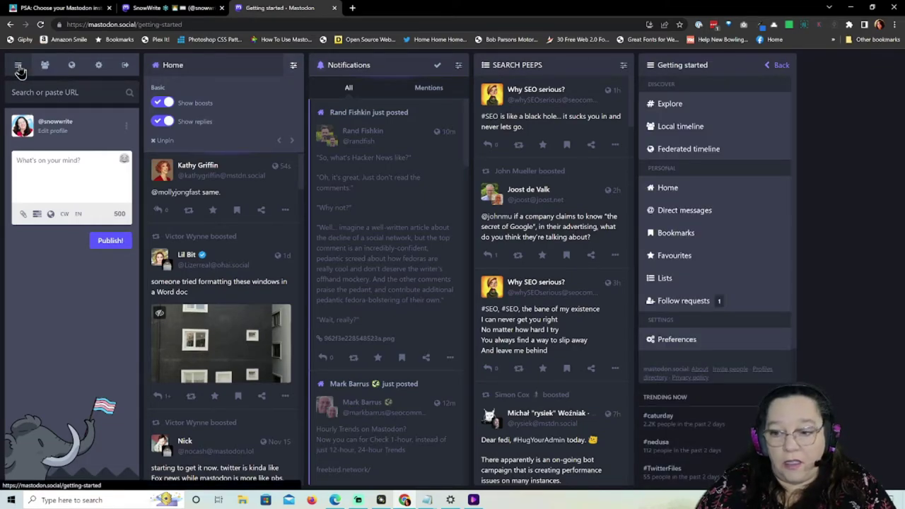
left_click(706, 240)
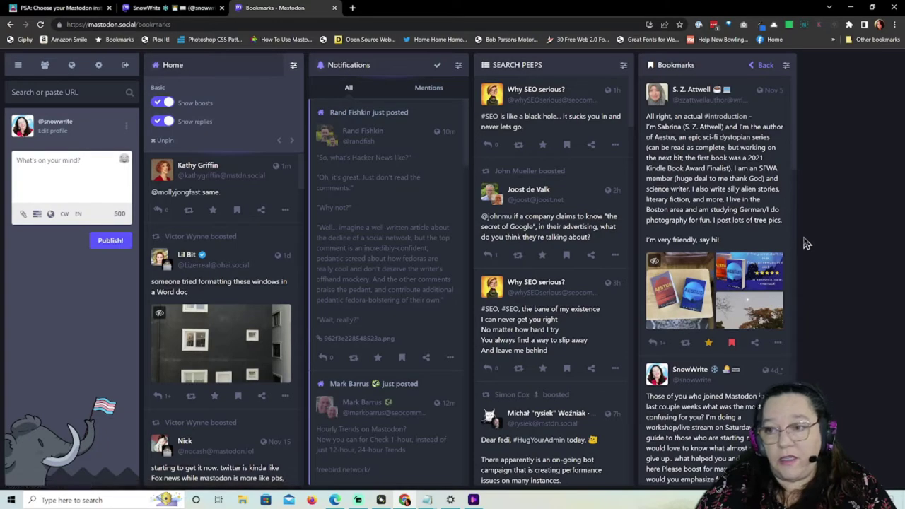
left_click(786, 66)
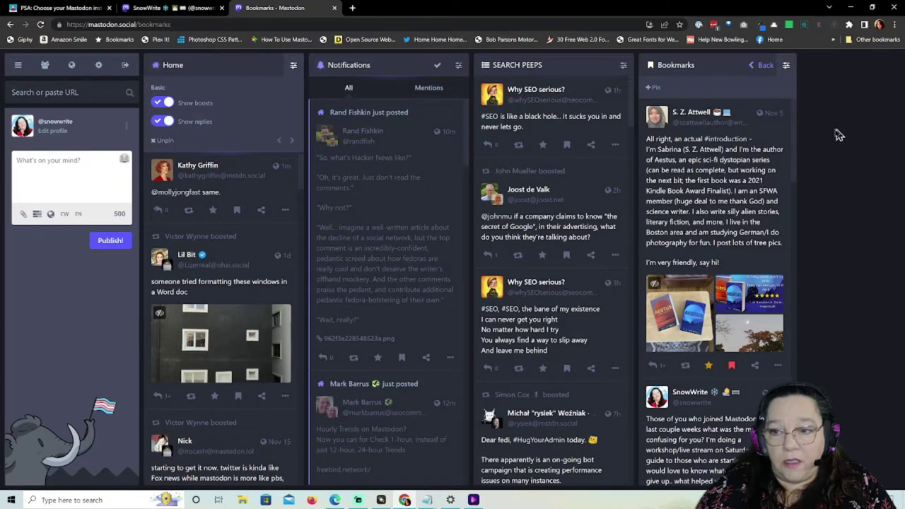
left_click(655, 87)
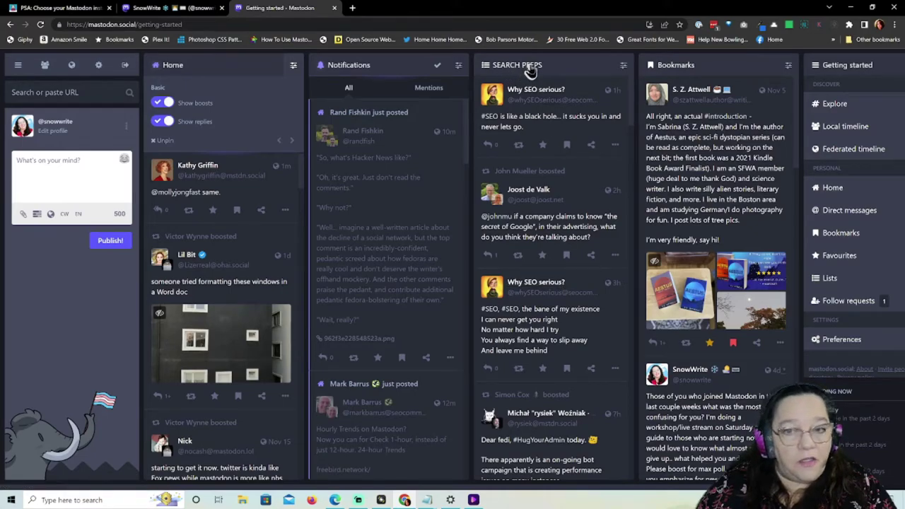
Review the column settings of the SEARCH PEEPS list and the Bookmarks column, and collapse them again
left_click(623, 66)
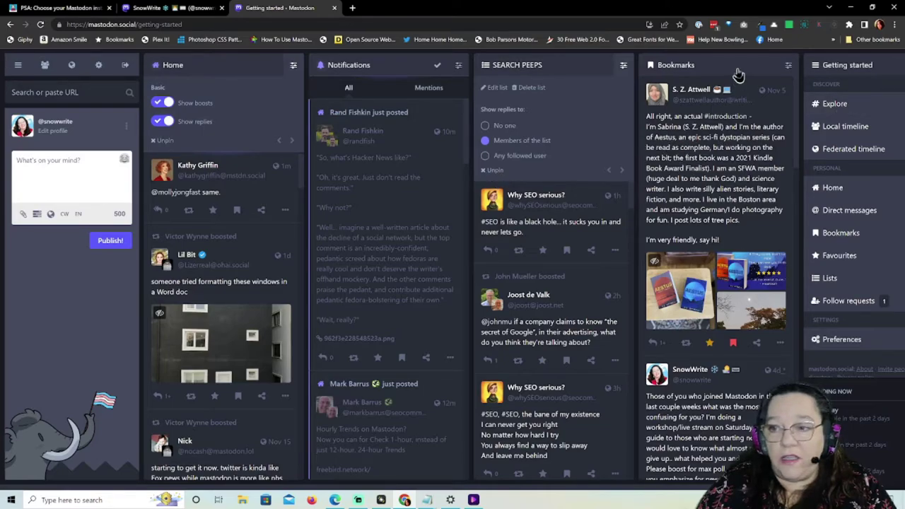
left_click(789, 65)
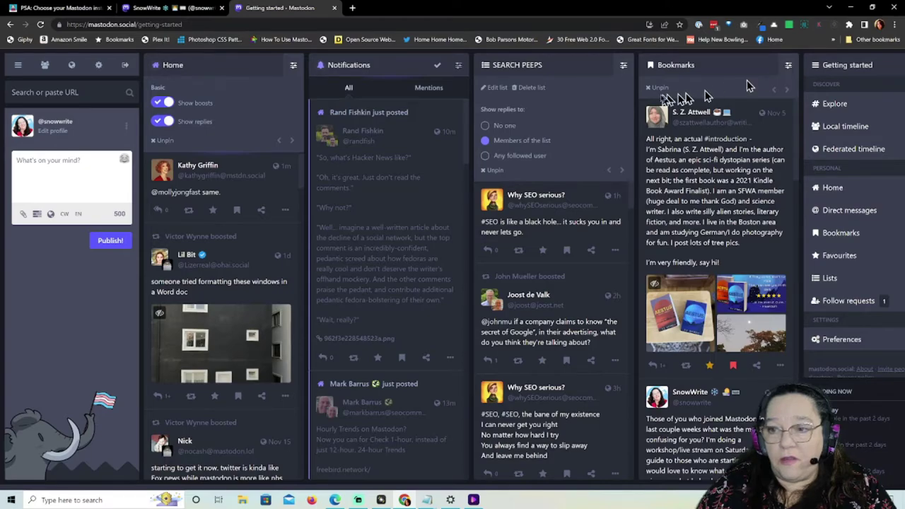
left_click(789, 66)
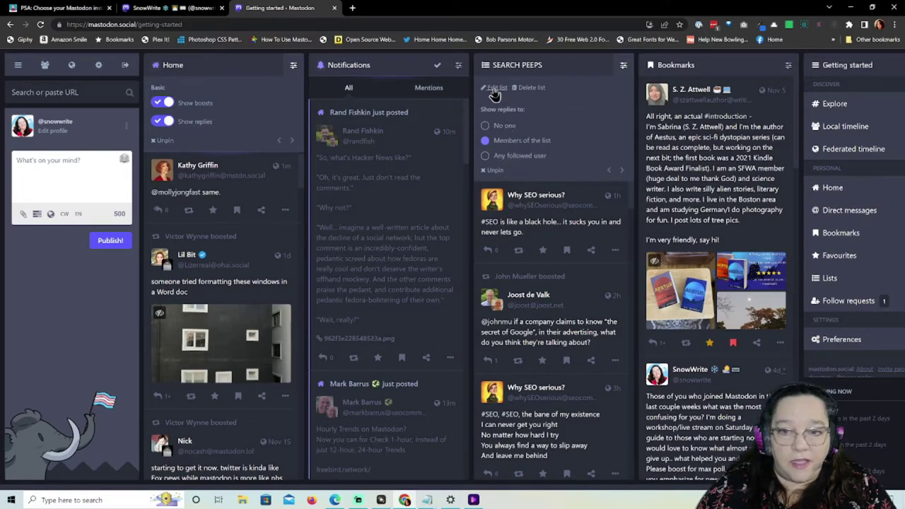
left_click(623, 65)
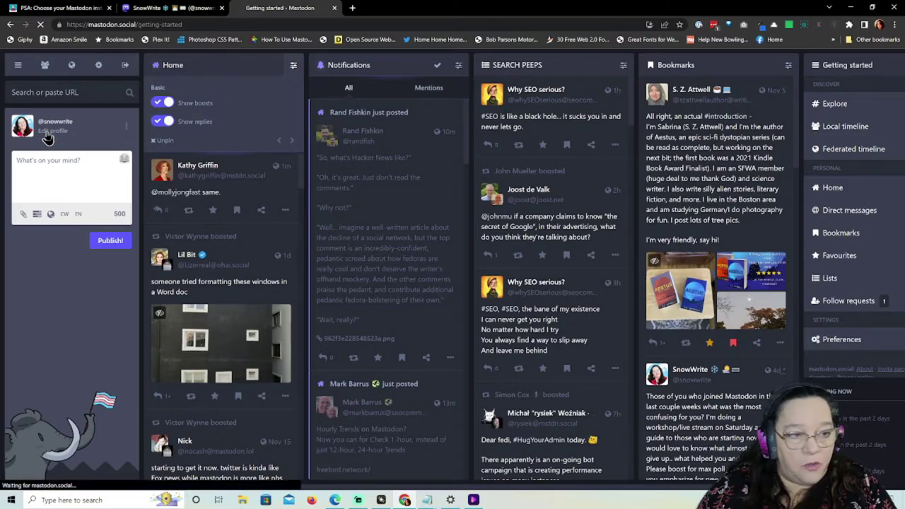
Open profile editing, recheck the Initial Setup slide in Edge on layout and site theme, and return to Chrome
left_click(47, 138)
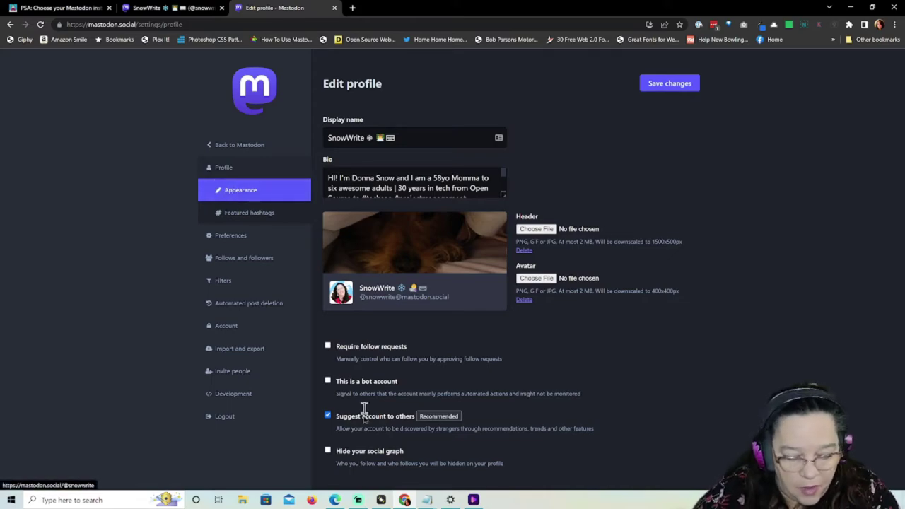
left_click(336, 500)
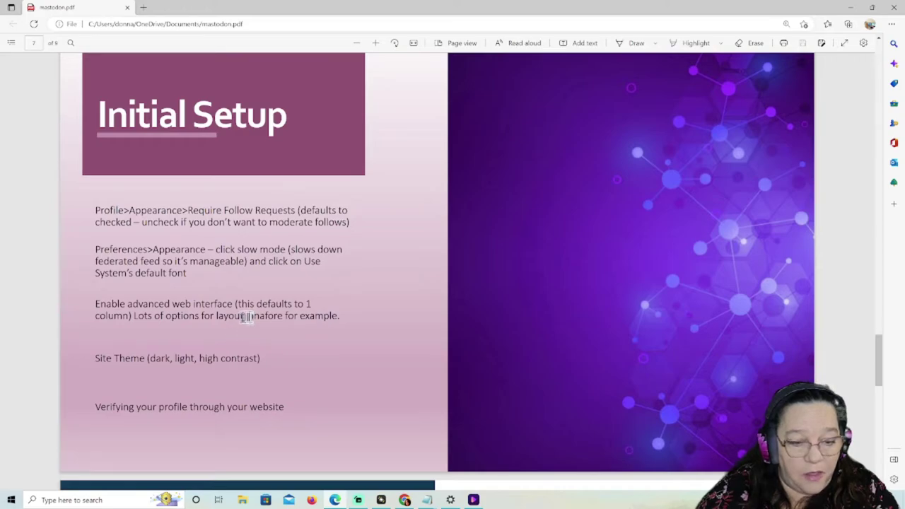
left_click_drag(246, 320, 361, 322)
left_click(348, 359)
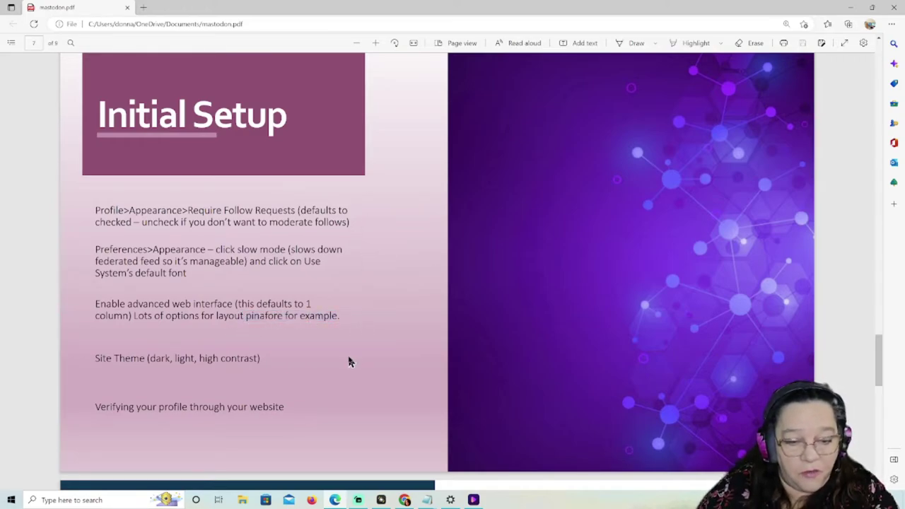
scroll(359, 363, "down", 5)
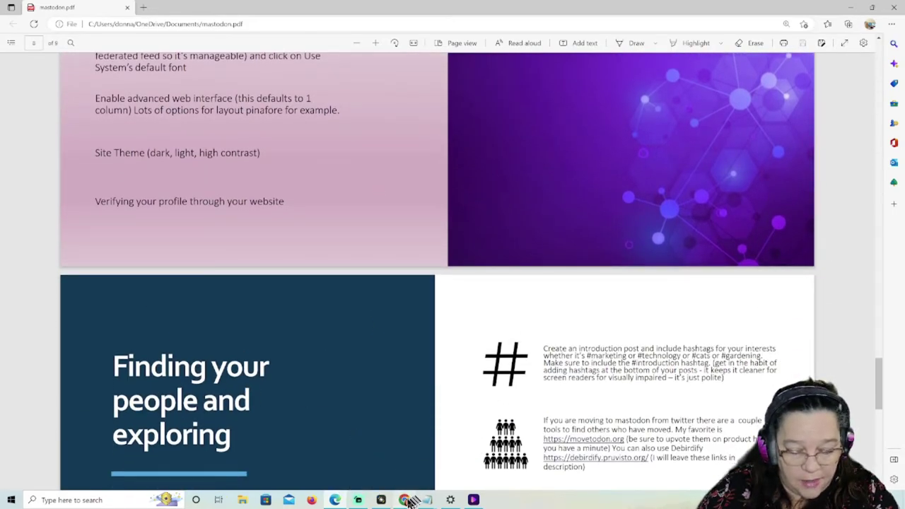
left_click(405, 500)
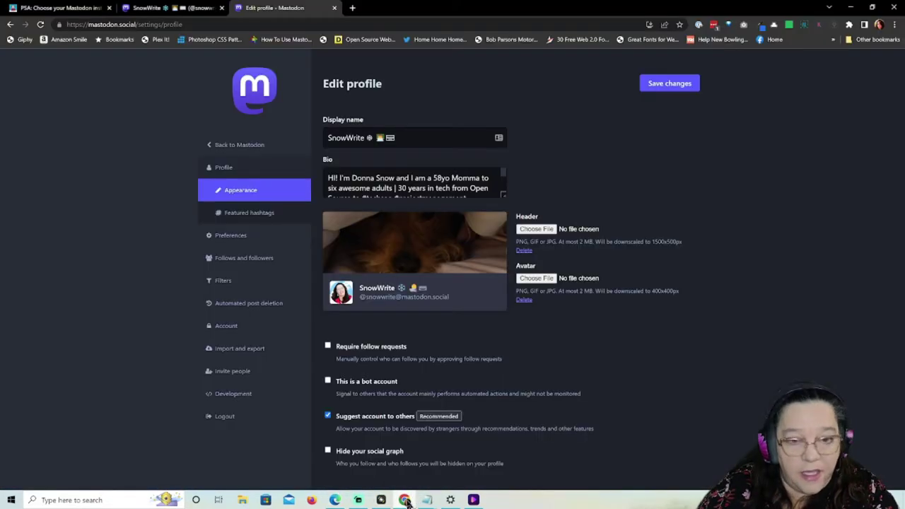
Set the site theme to Mastodon (Light) in the Appearance preferences and save the changes
left_click(238, 147)
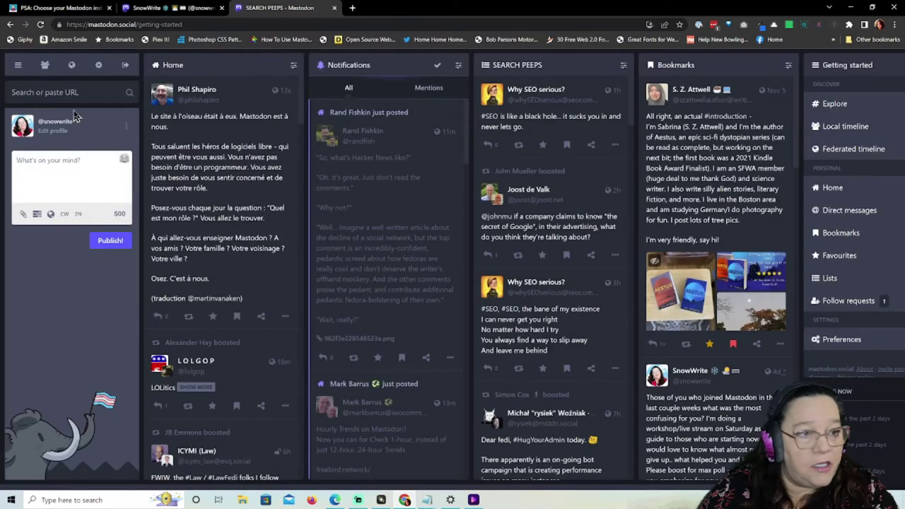
left_click(45, 131)
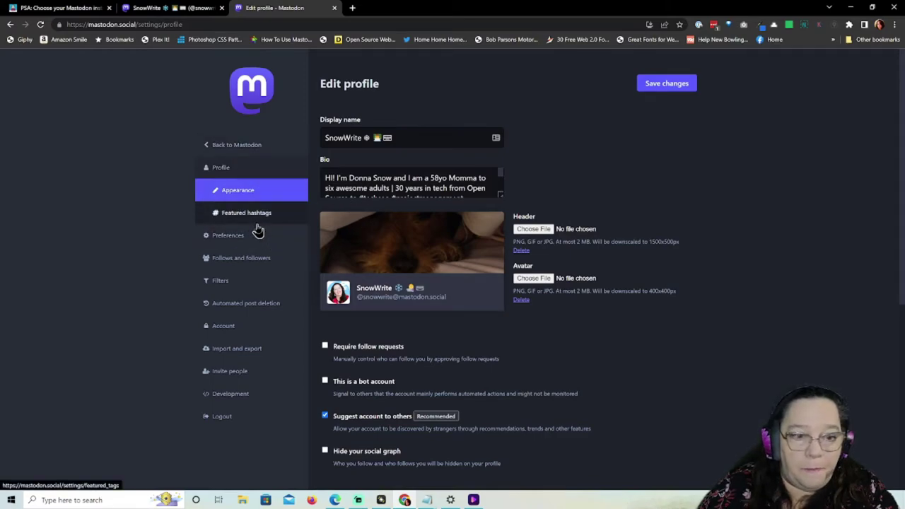
left_click(256, 238)
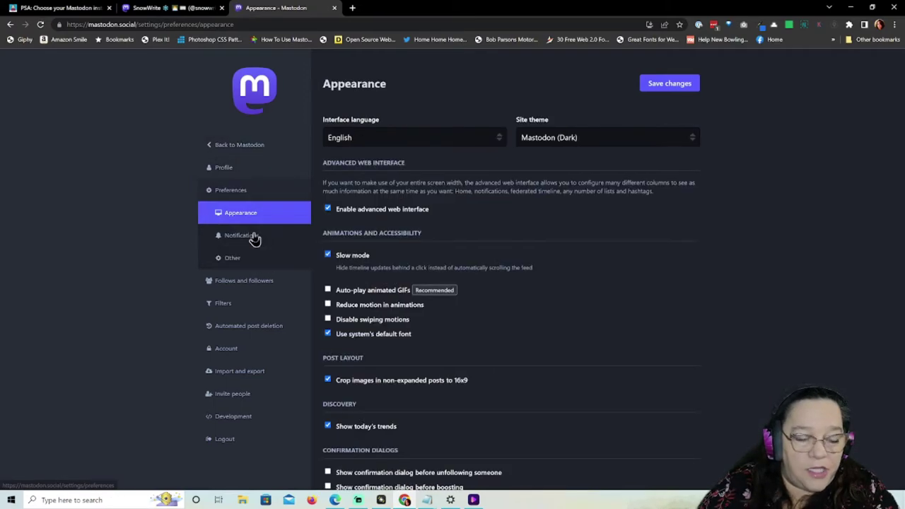
left_click(647, 142)
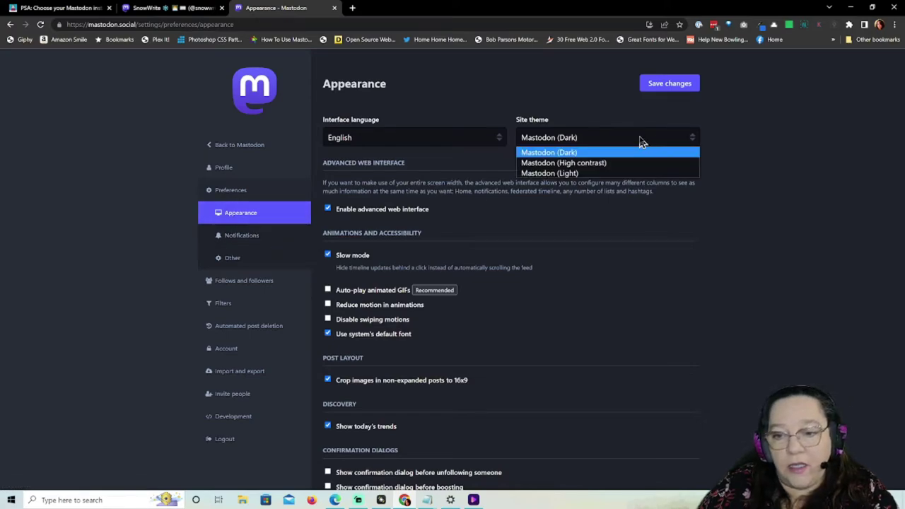
left_click(626, 174)
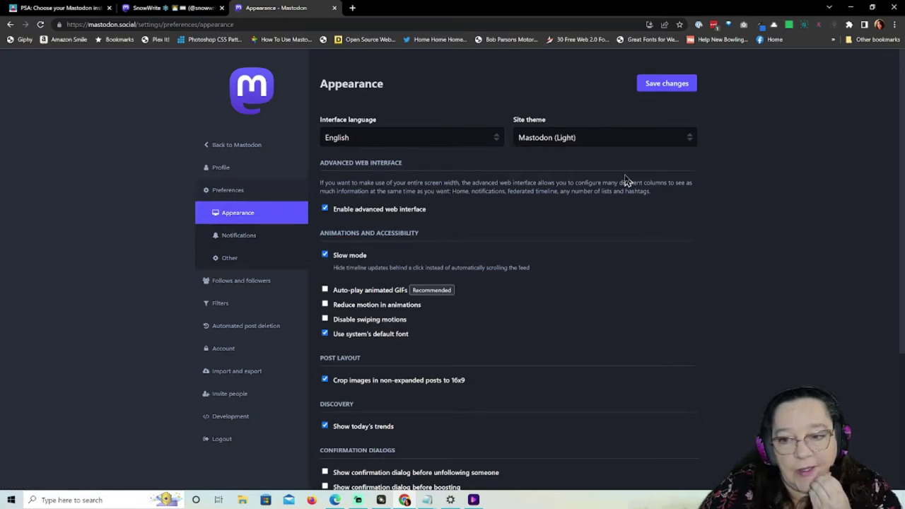
left_click(670, 86)
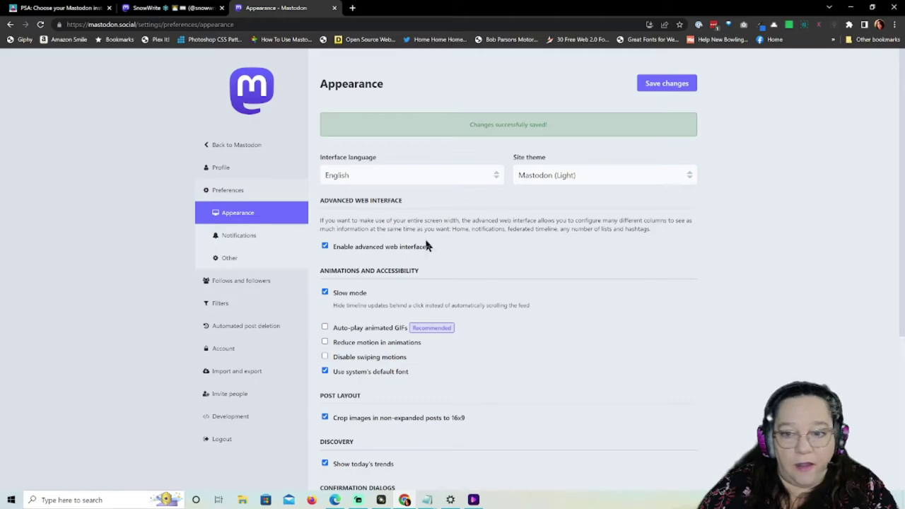
Check the site theme options, return to the Mastodon columns and unpin the Bookmarks column
left_click(623, 175)
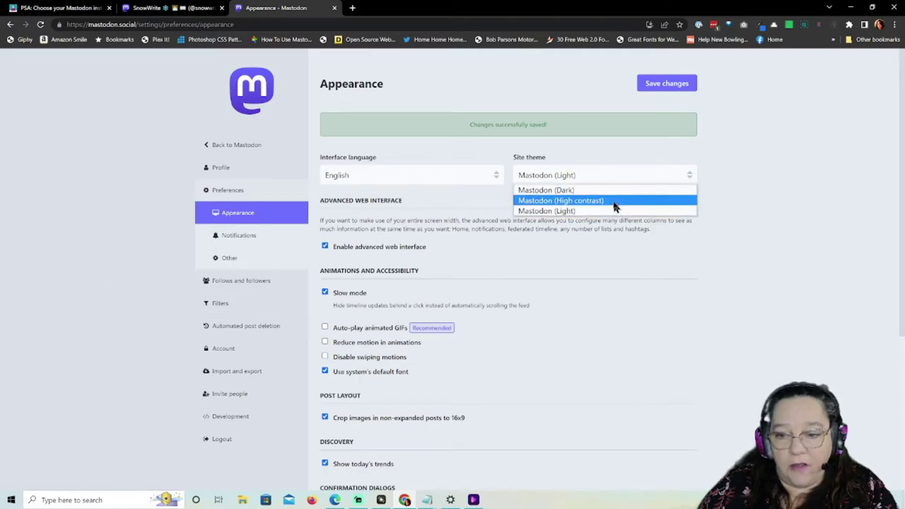
left_click(248, 150)
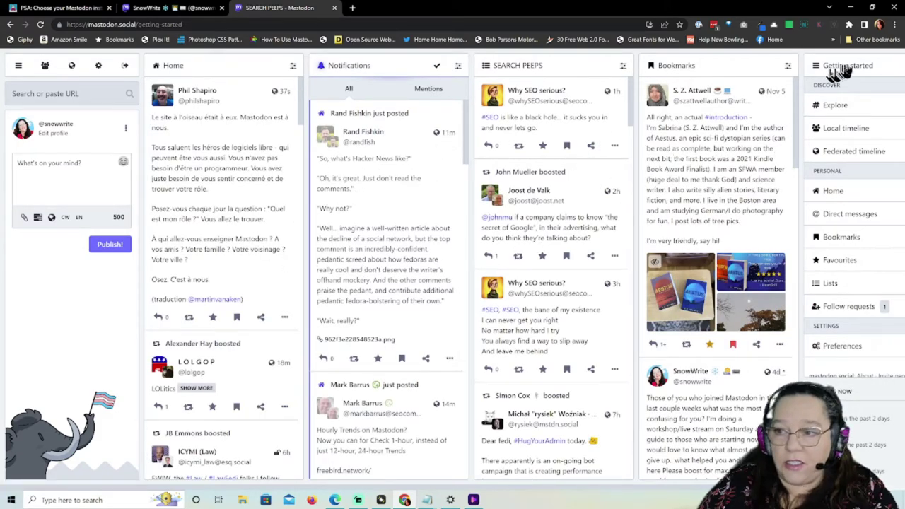
left_click(789, 68)
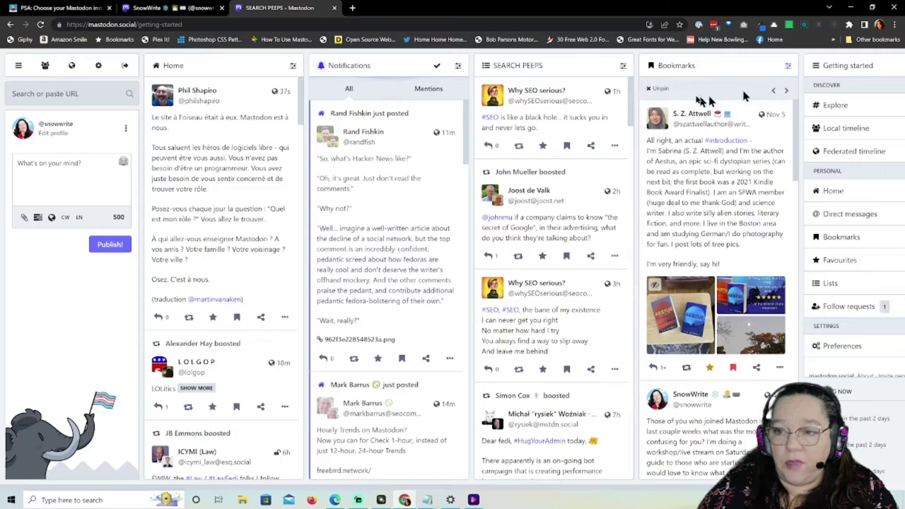
left_click(664, 98)
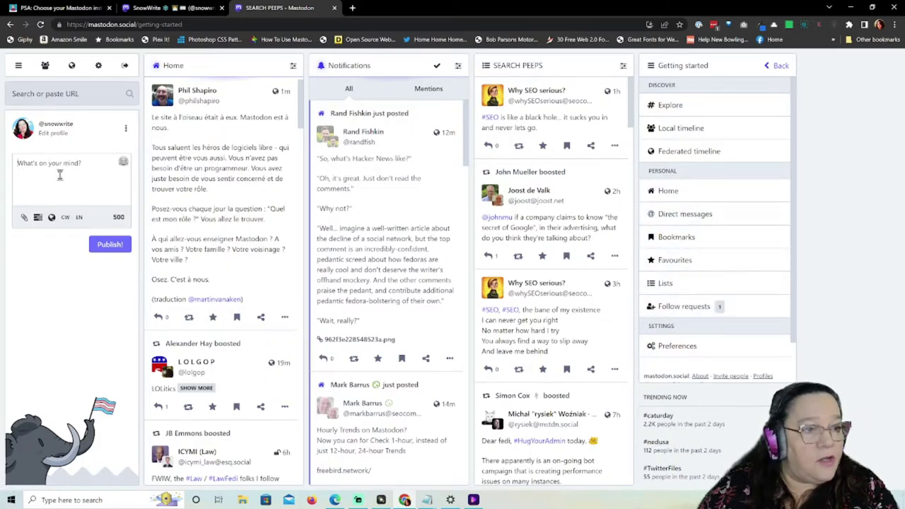
Set the site theme to Mastodon (High contrast) in the Appearance preferences, save the changes and return to the columns
left_click(54, 135)
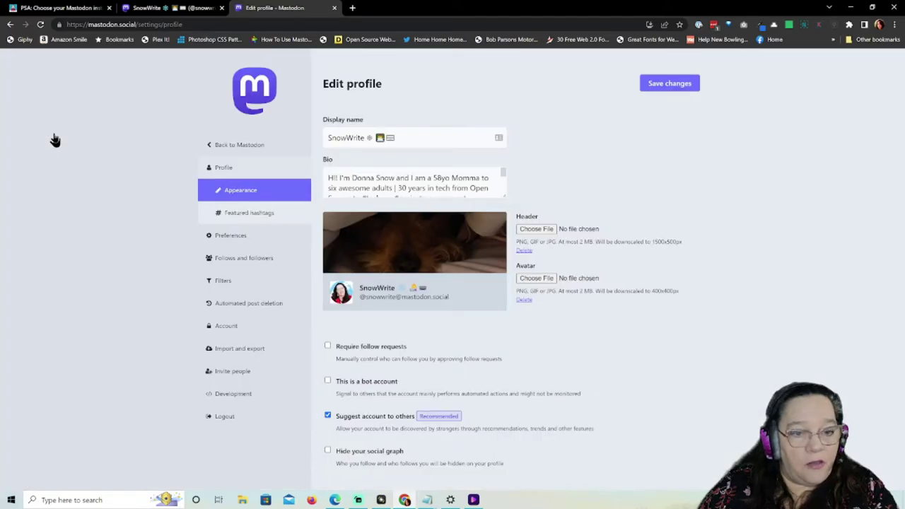
left_click(223, 237)
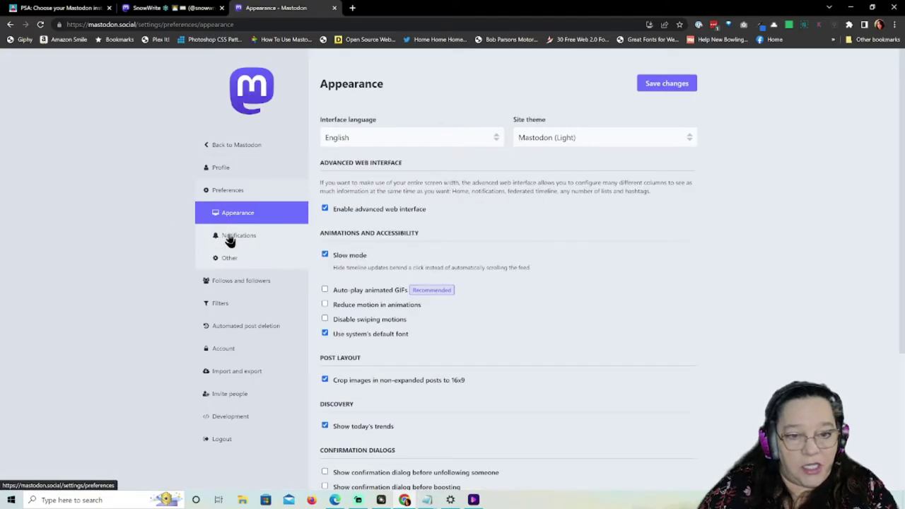
left_click(661, 136)
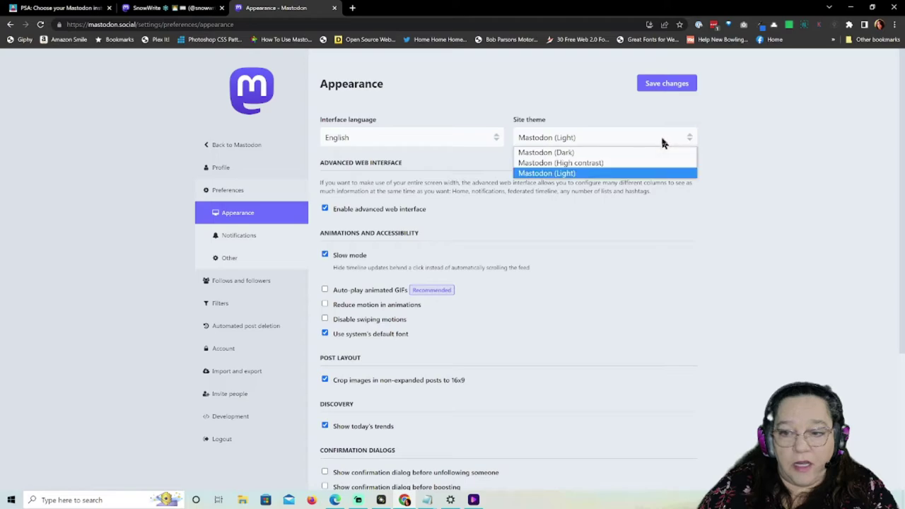
left_click(623, 164)
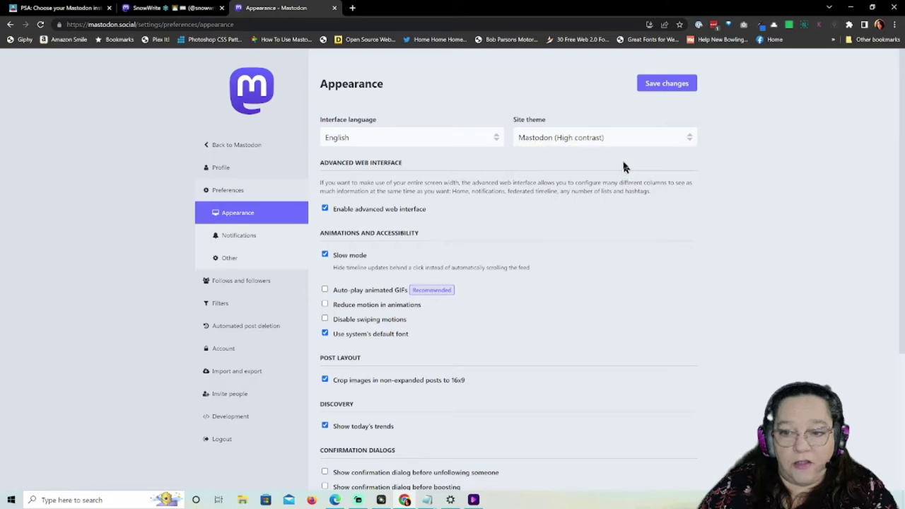
left_click(667, 90)
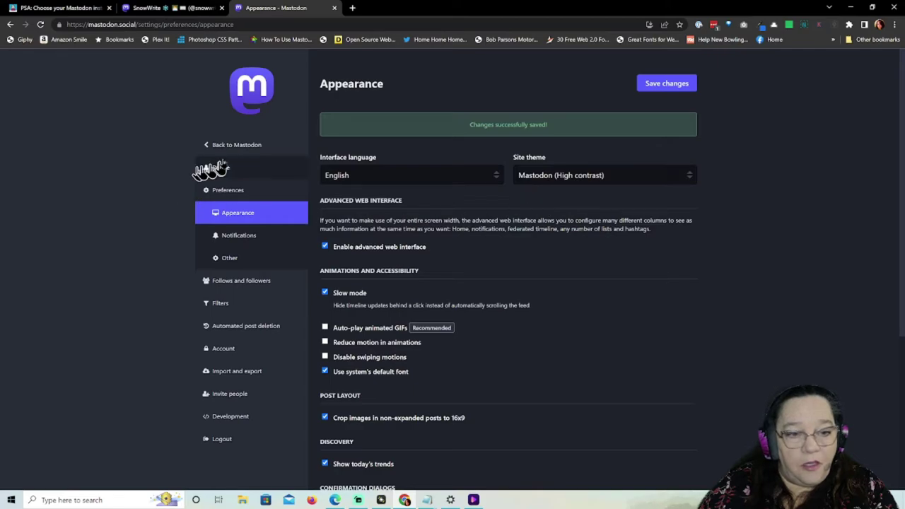
left_click(246, 144)
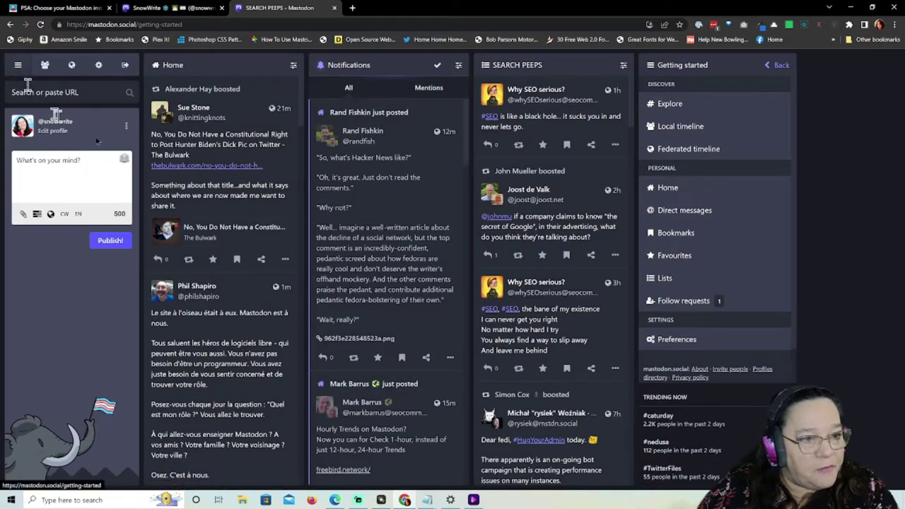
Reopen the Appearance preferences, set the site theme to Mastodon (Dark) and save the changes
left_click(52, 132)
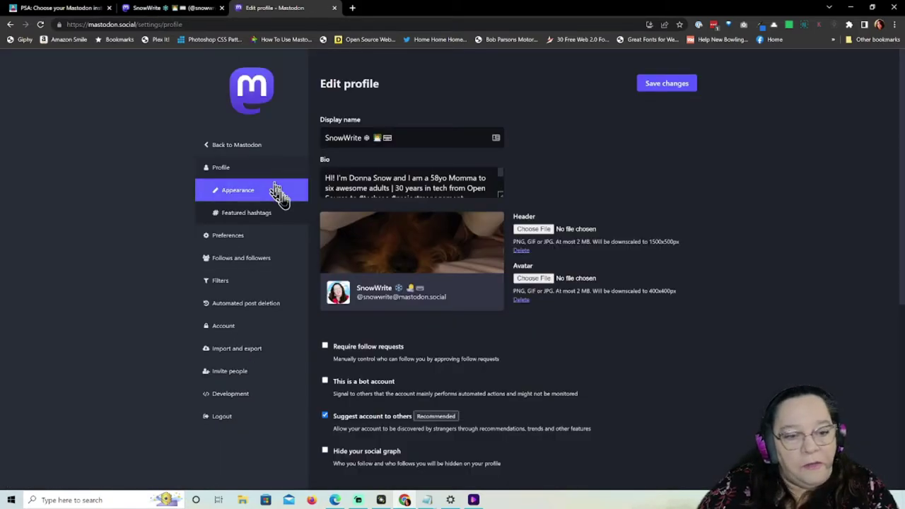
left_click(258, 237)
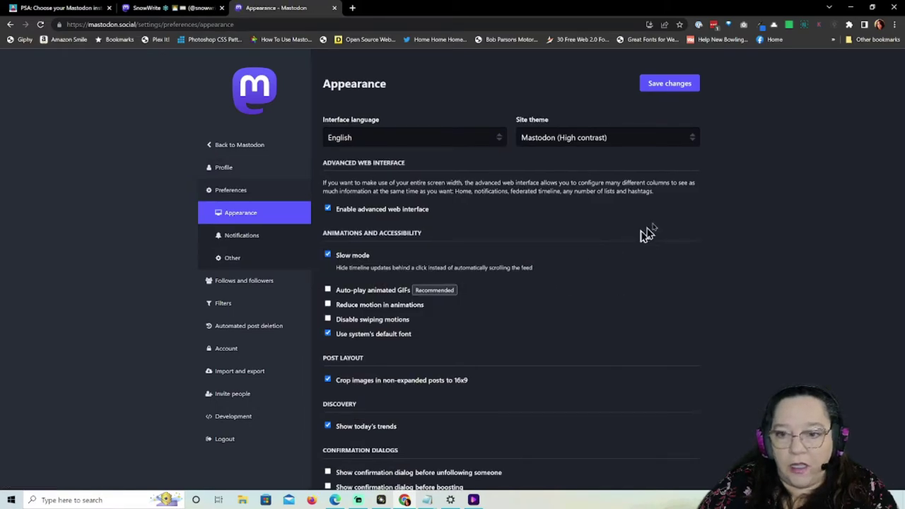
left_click(650, 141)
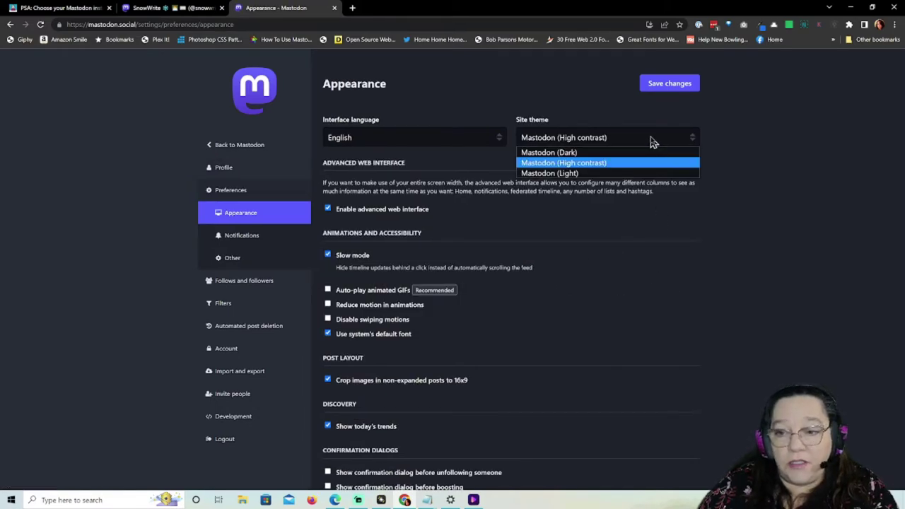
left_click(626, 153)
left_click(663, 86)
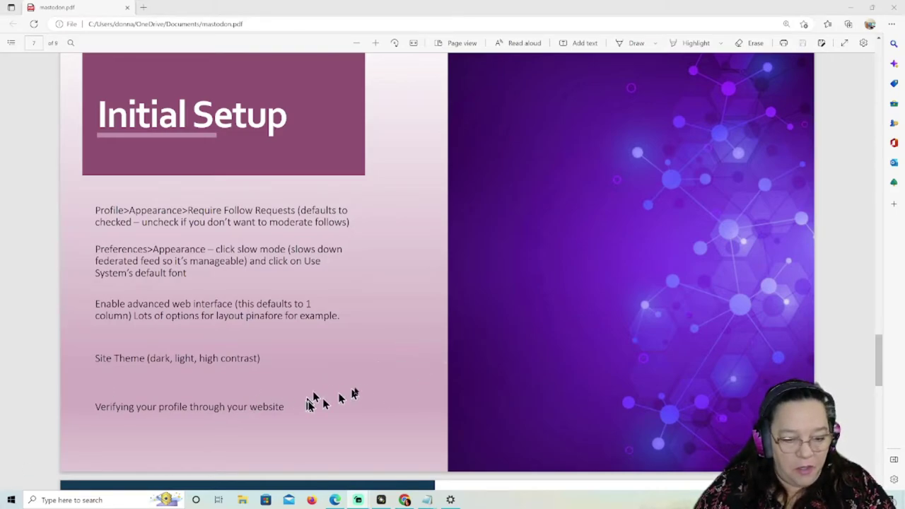
Switch from the Edge slides to Chrome, highlight the account handle on the profile page and open profile editing
left_click(405, 500)
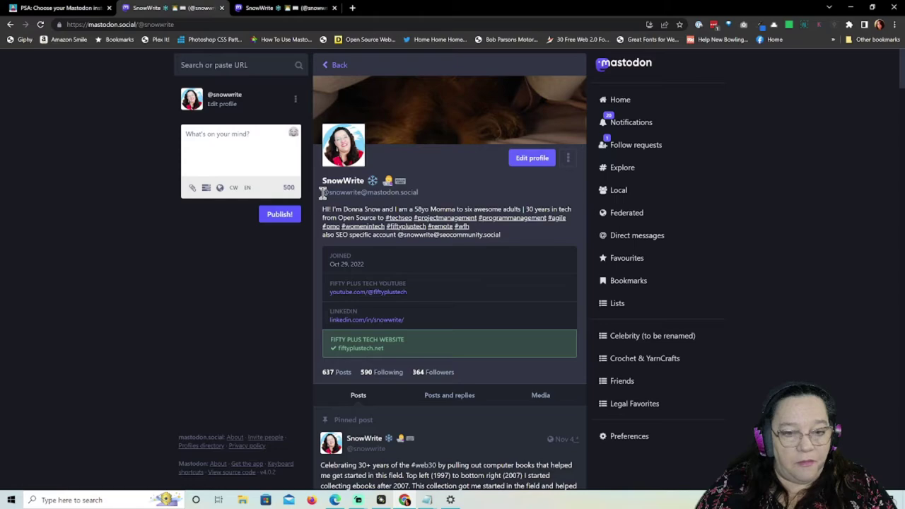
left_click_drag(323, 192, 429, 198)
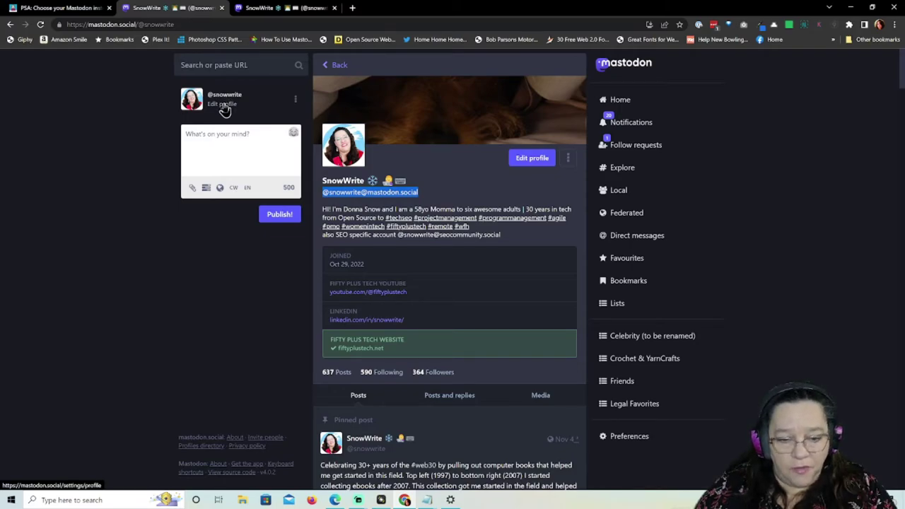
left_click(223, 106)
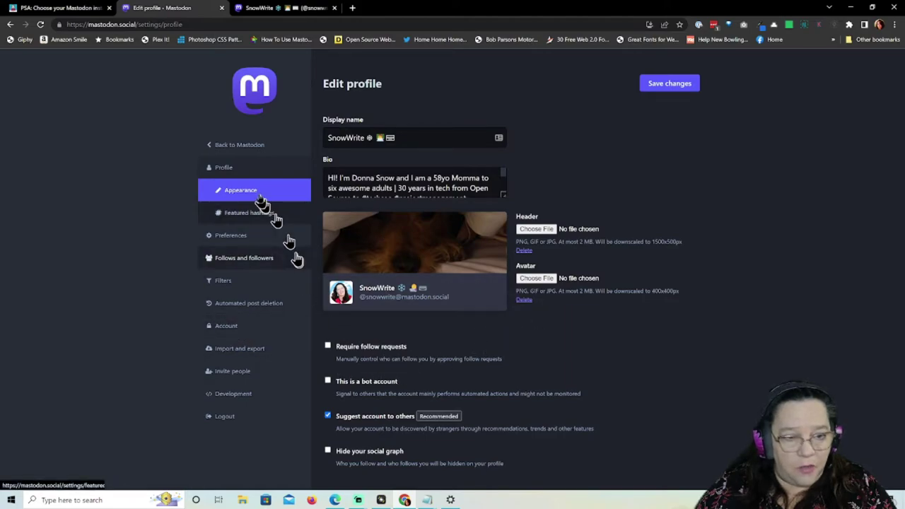
Select the rel="me" link code in the profile's Verification section and review the profile metadata fields
left_click(248, 242)
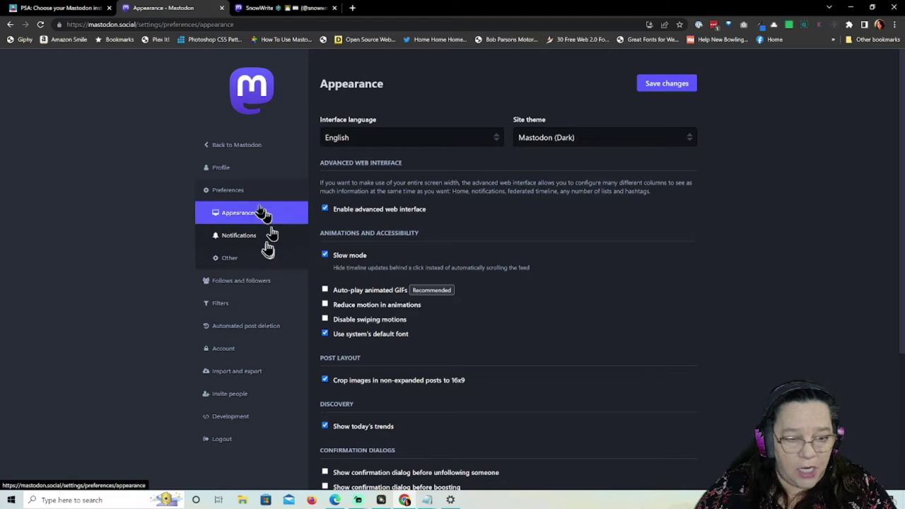
left_click(223, 171)
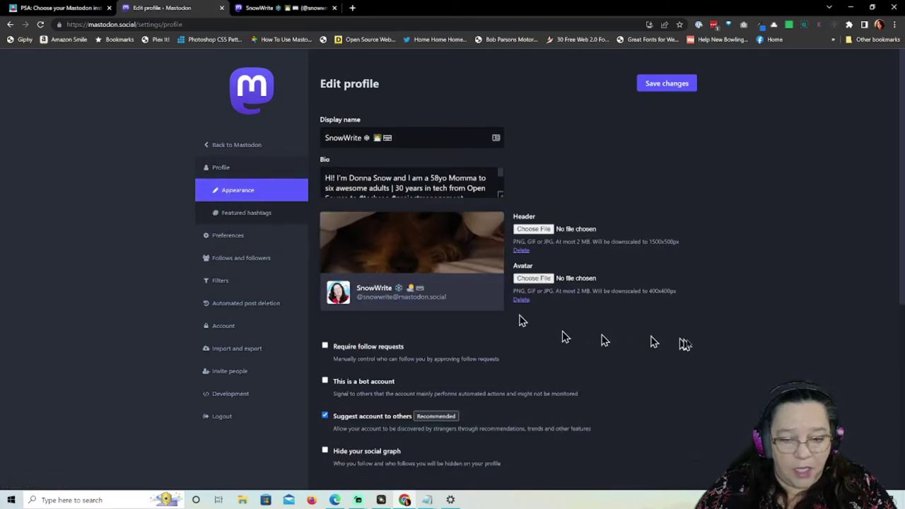
scroll(707, 338, "down", 4)
scroll(789, 302, "down", 1)
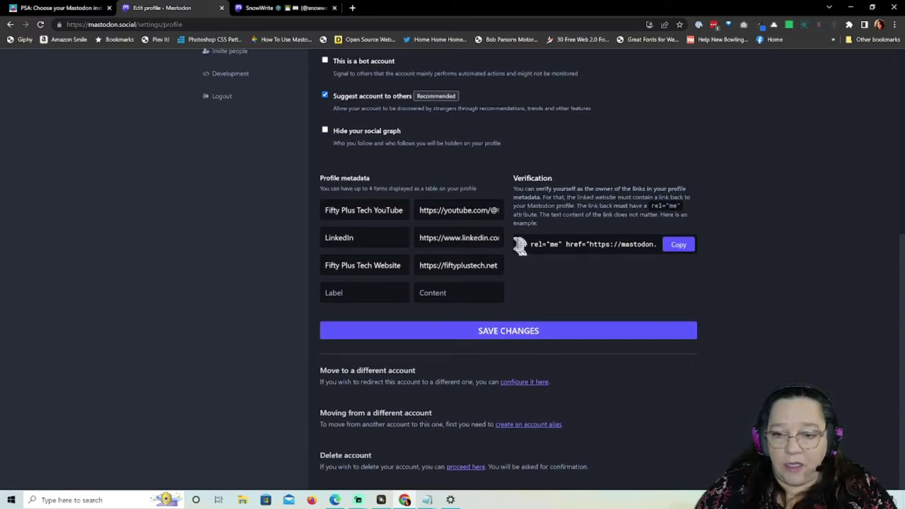
left_click_drag(520, 244, 707, 256)
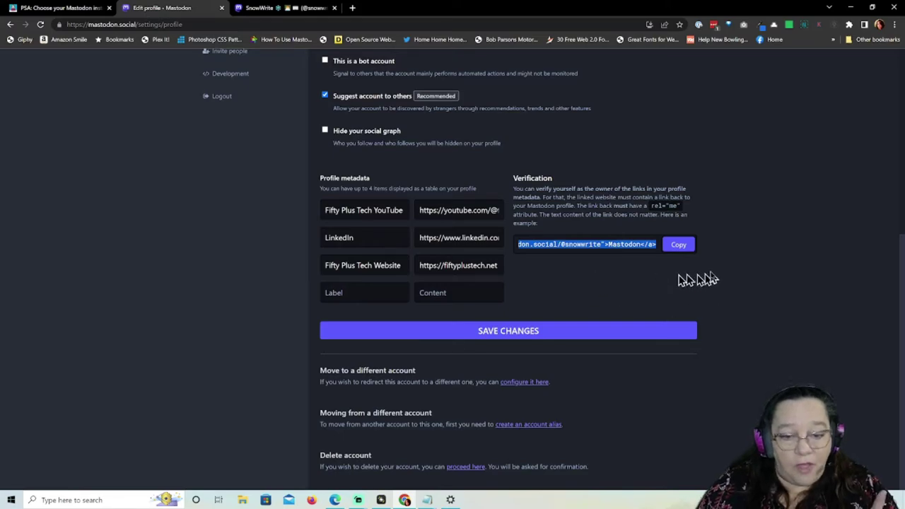
scroll(750, 291, "up", 3)
scroll(750, 291, "down", 2)
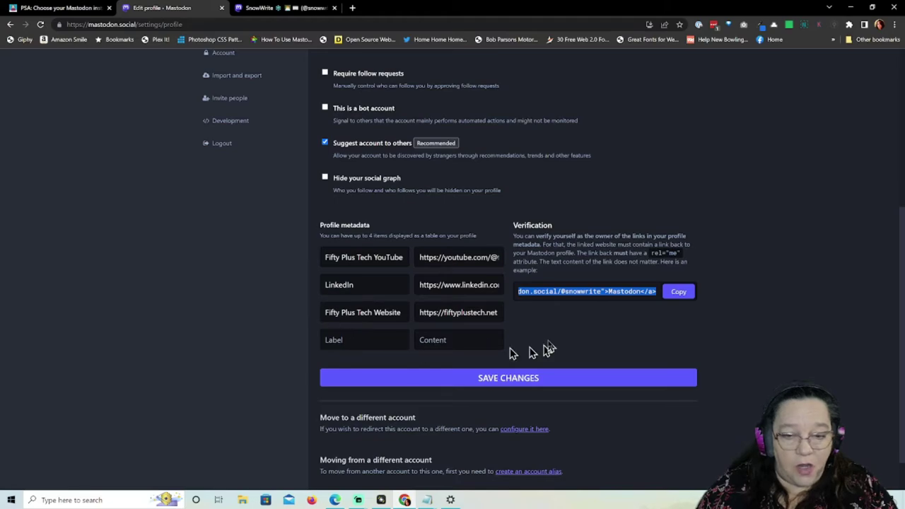
scroll(554, 342, "up", 3)
scroll(554, 342, "up", 1)
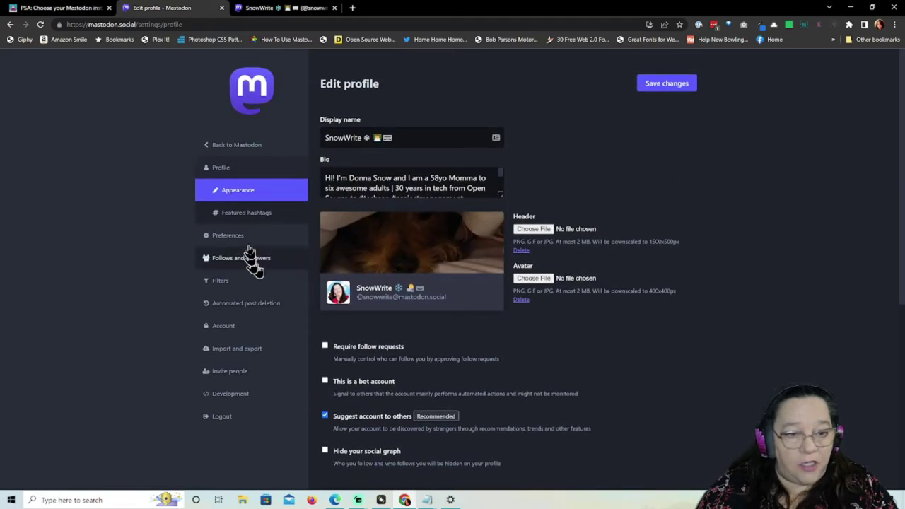
Open the public profile from its preview card, return to profile editing and select the whole bio text
left_click(374, 292)
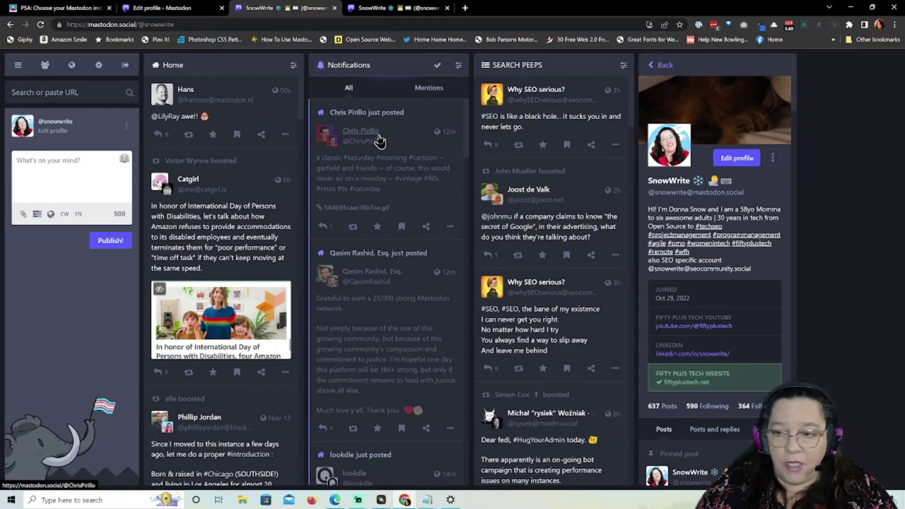
left_click(53, 131)
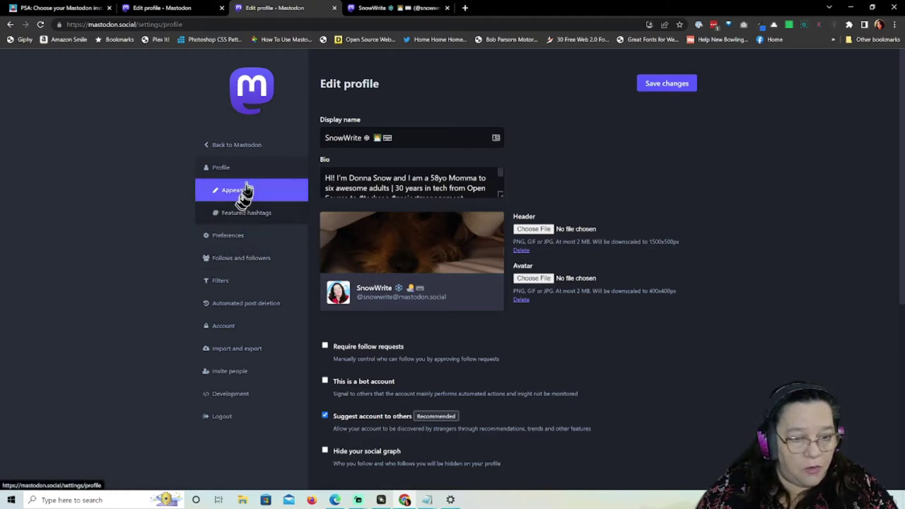
left_click(323, 179)
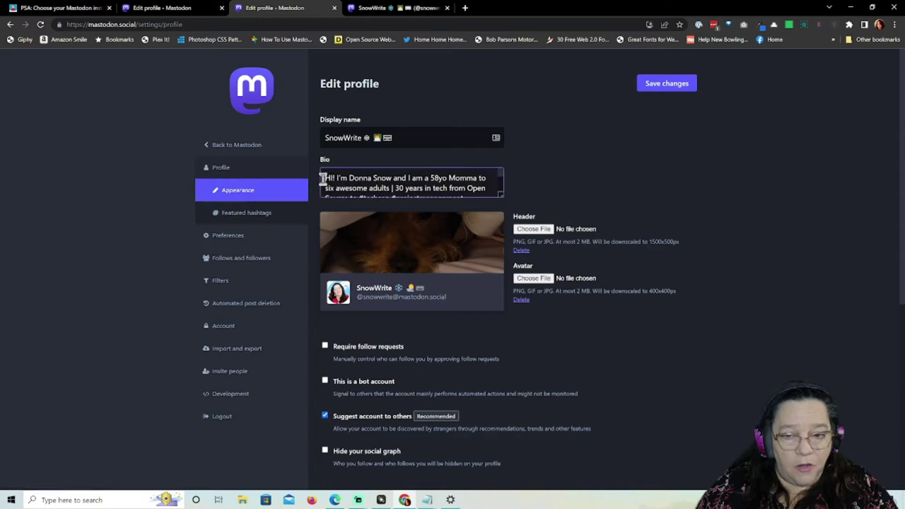
left_click_drag(324, 179, 473, 196)
scroll(471, 195, "up", 3)
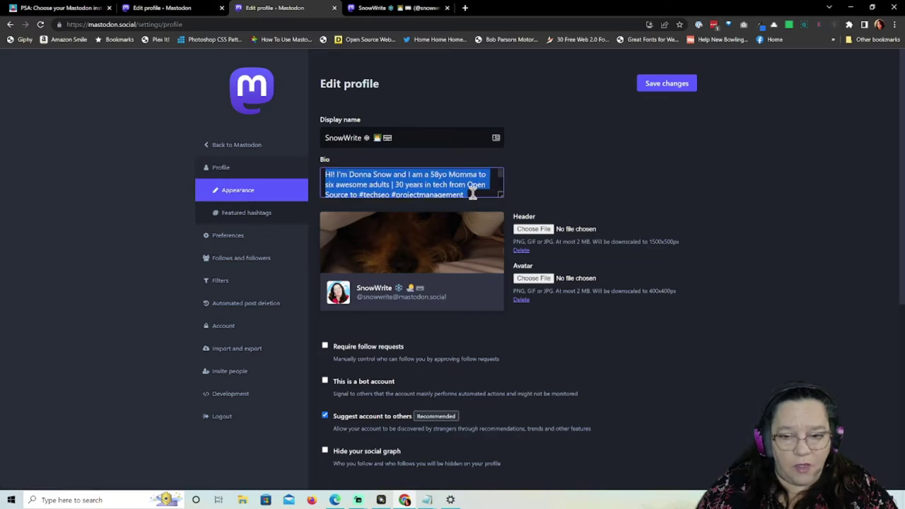
scroll(444, 179, "down", 3)
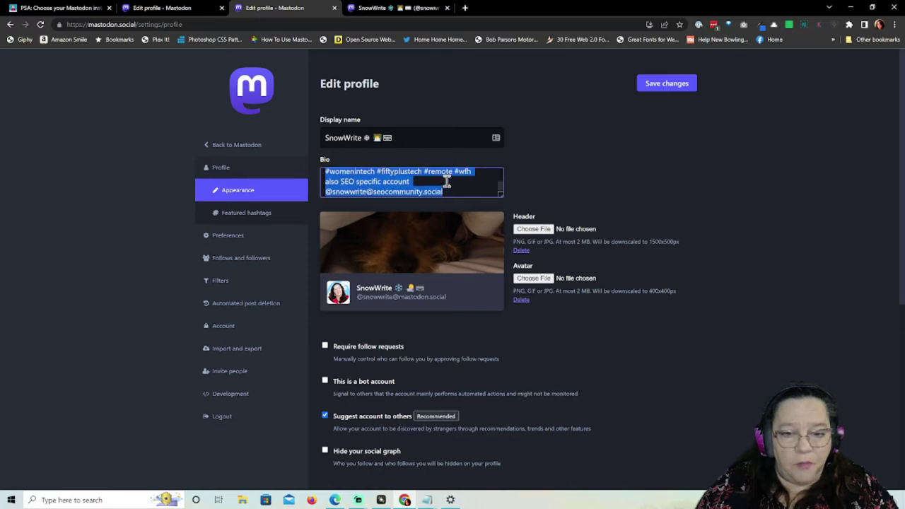
Examine the bio from start to end, including its hashtags and secondary account mention, and clear the selection
scroll(464, 183, "up", 3)
scroll(464, 184, "down", 3)
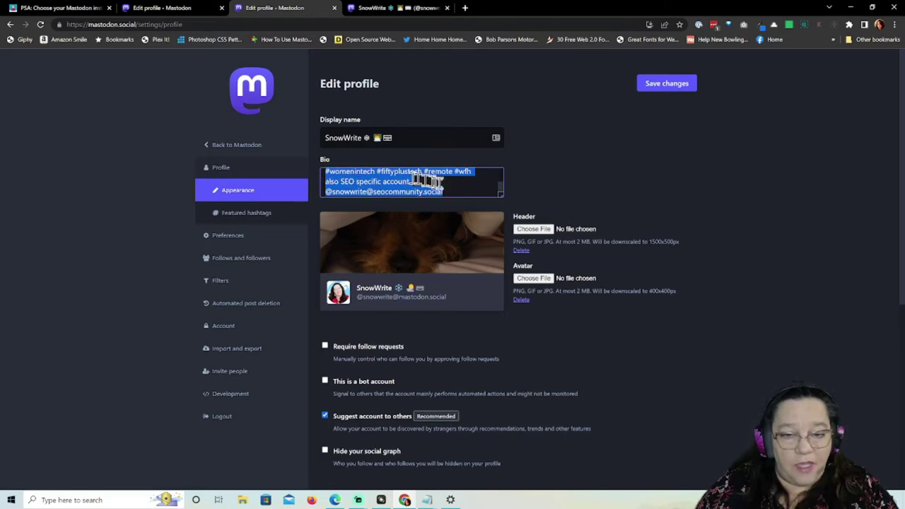
scroll(461, 184, "up", 3)
scroll(463, 188, "down", 3)
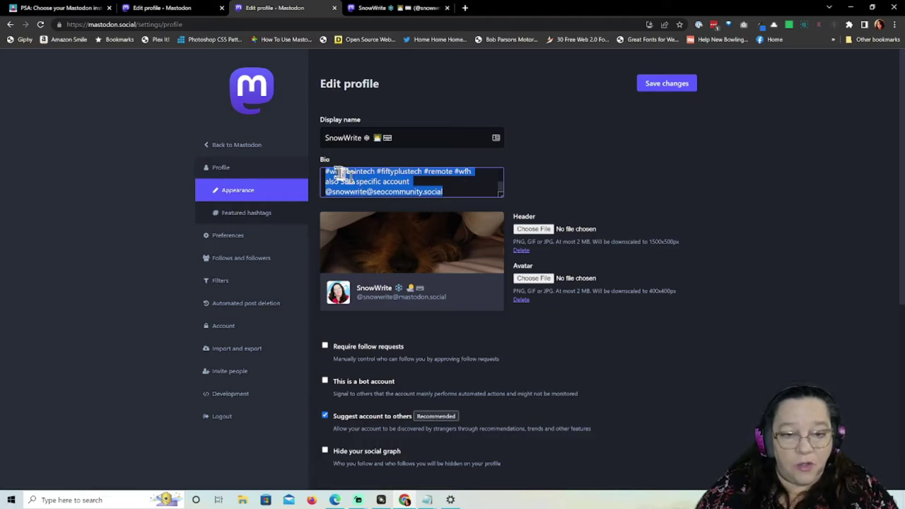
left_click_drag(332, 175, 474, 184)
scroll(474, 184, "down", 3)
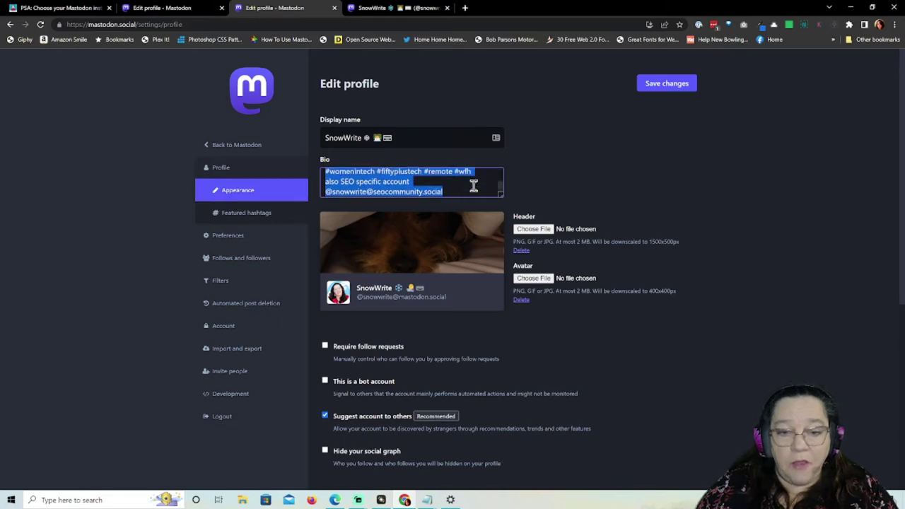
scroll(474, 184, "up", 5)
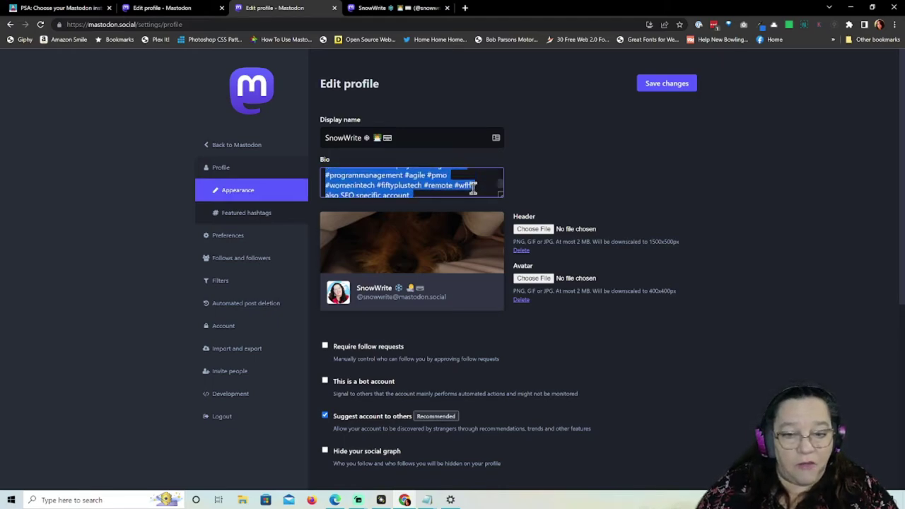
left_click(593, 182)
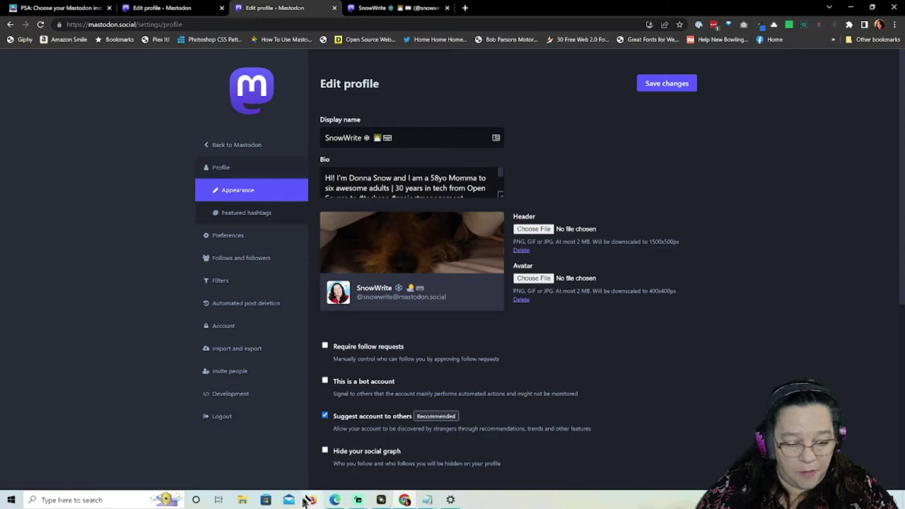
Switch to the mastodon.pdf slides in Edge and go from Initial Setup to the "Finding your people and exploring" slide
left_click(335, 500)
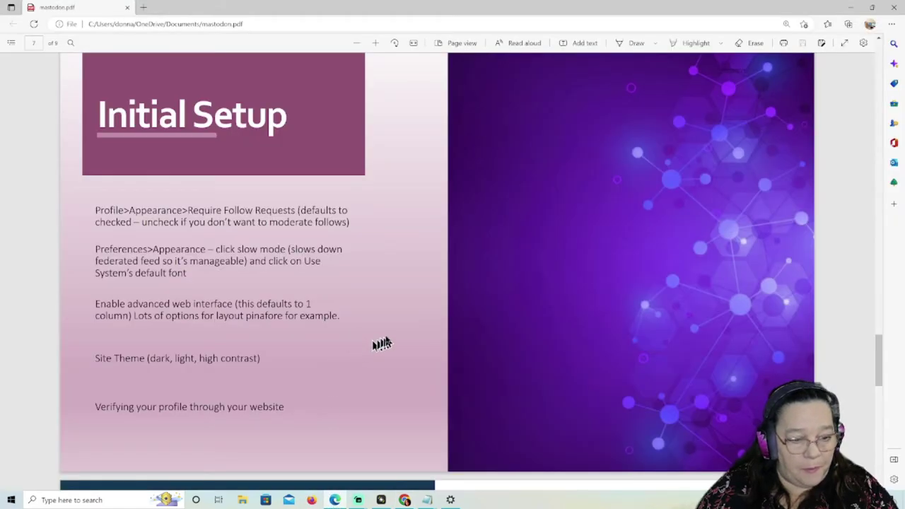
scroll(388, 342, "down", 5)
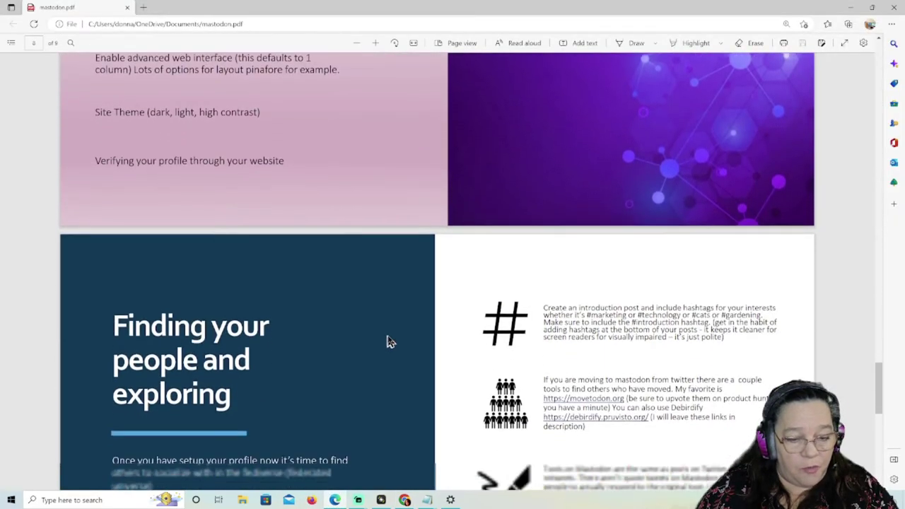
Bring the whole "Finding your people and exploring" slide into view, then switch to Chrome and look over the Edit profile page
scroll(388, 342, "down", 1)
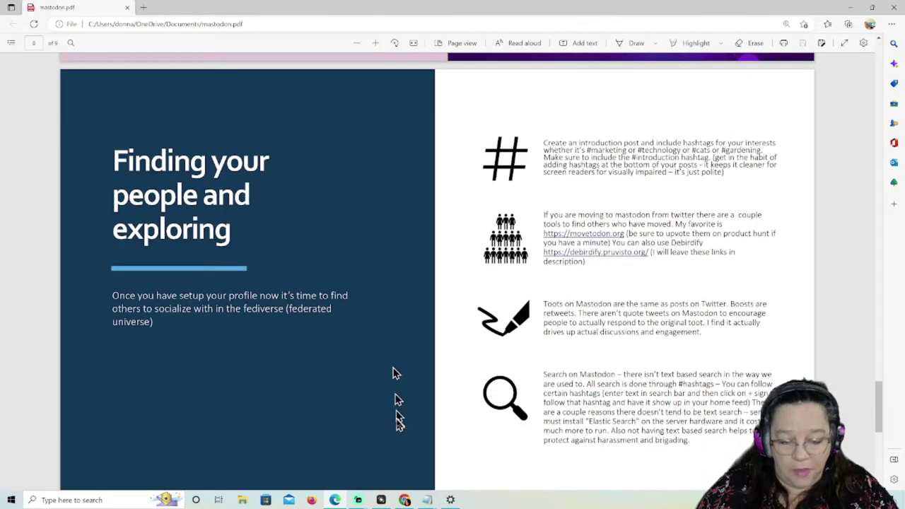
left_click(404, 501)
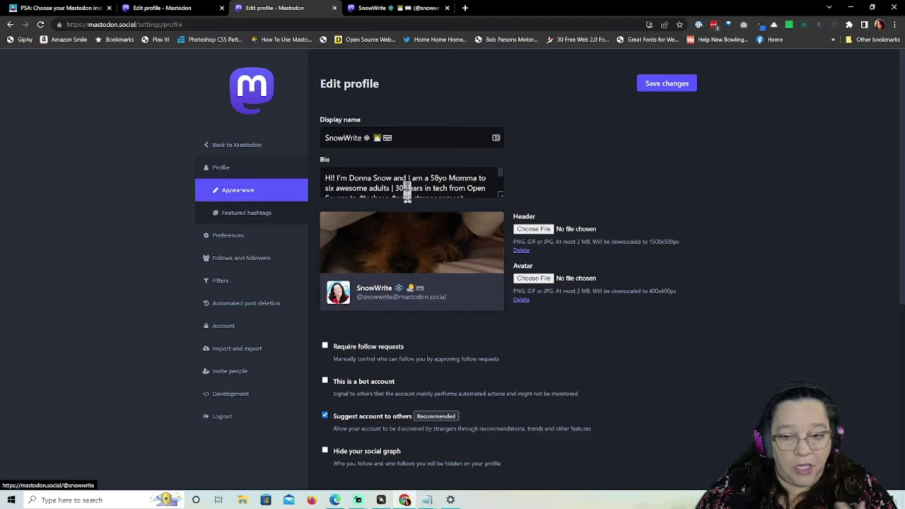
scroll(619, 331, "down", 3)
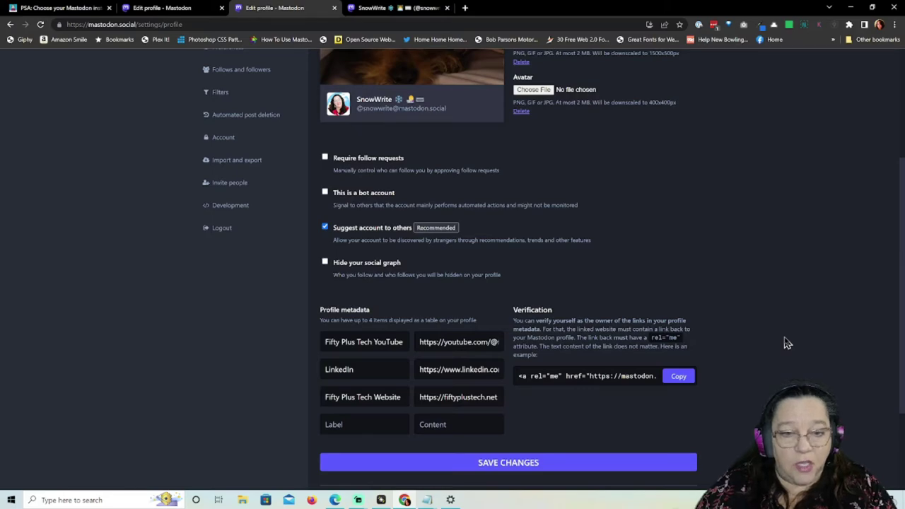
scroll(787, 343, "up", 3)
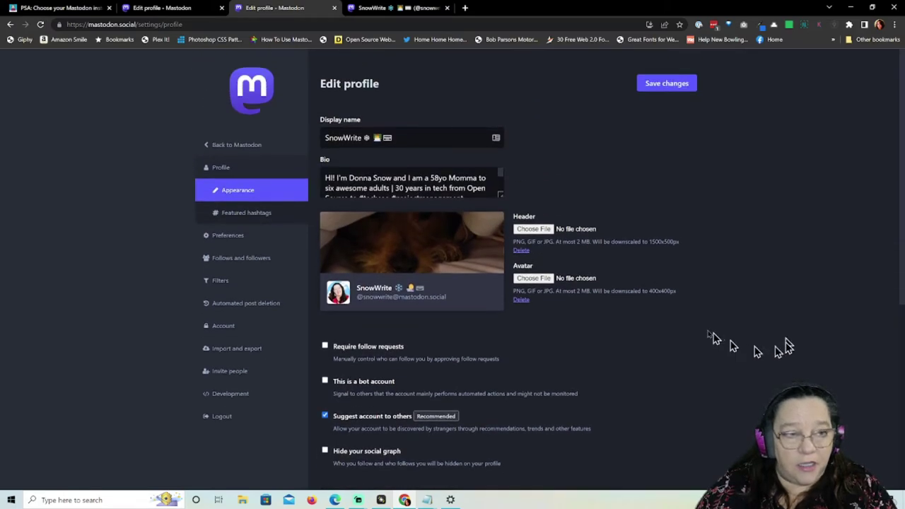
Leave profile editing in the first Edit profile tab for the Mastodon column view, consulting the slides in Edge in between
left_click(173, 13)
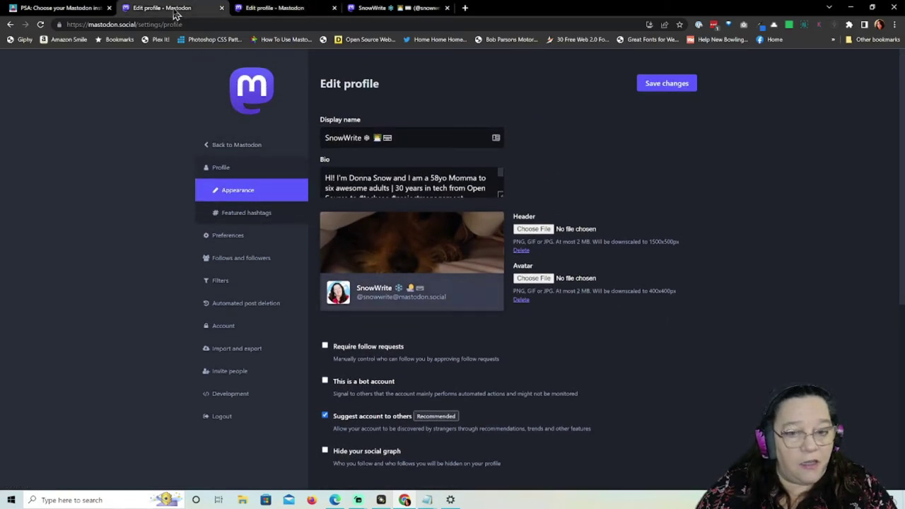
left_click(230, 148)
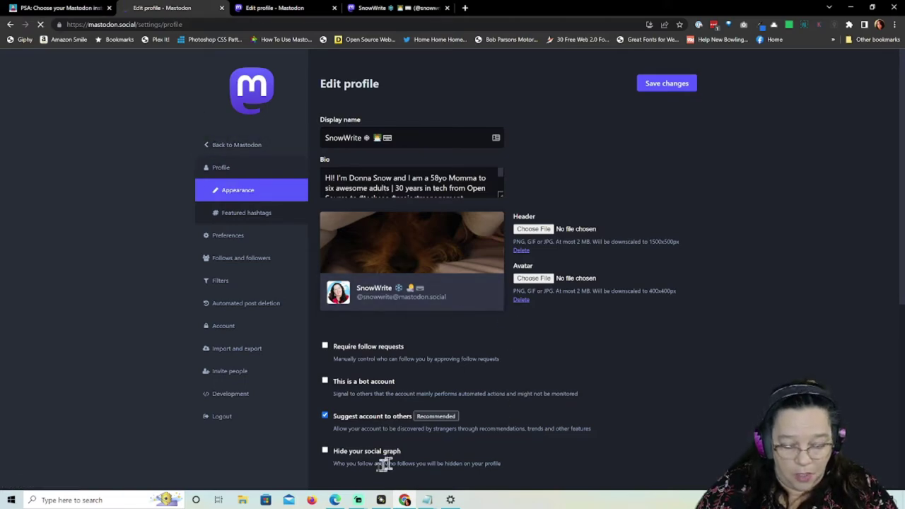
left_click(335, 501)
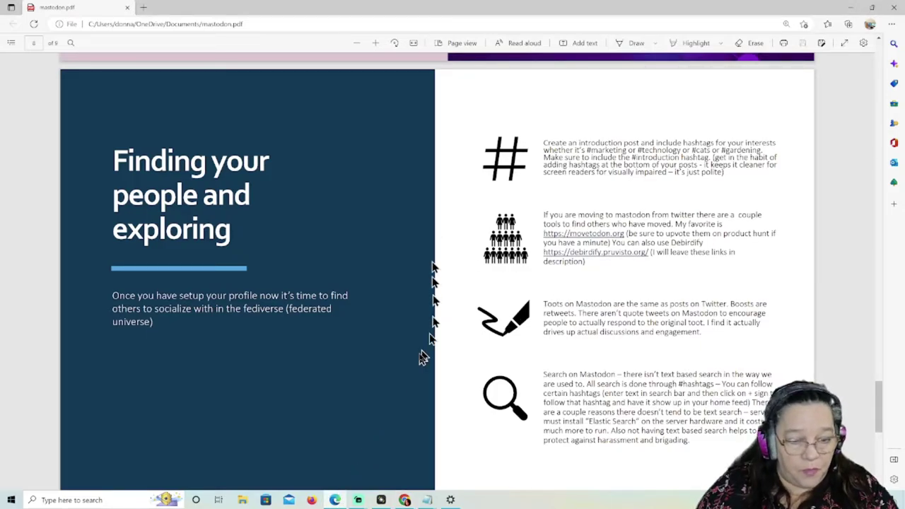
left_click(406, 501)
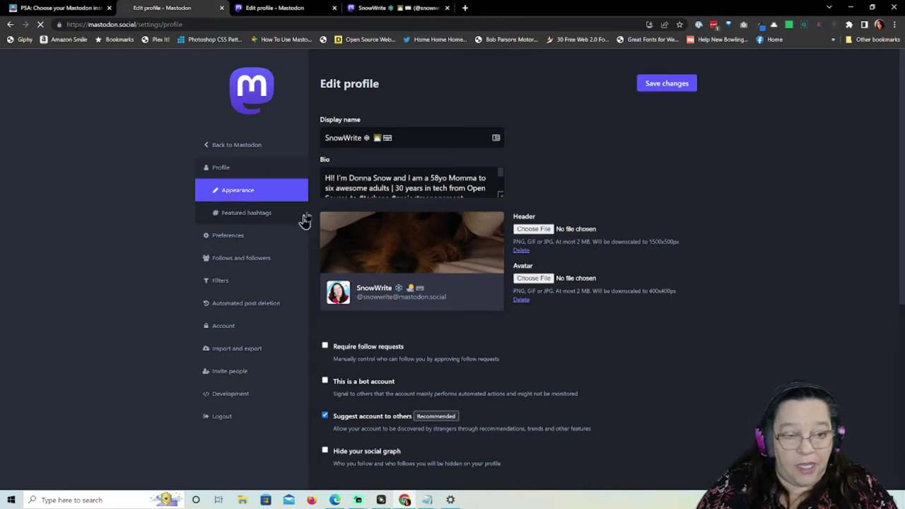
left_click(249, 149)
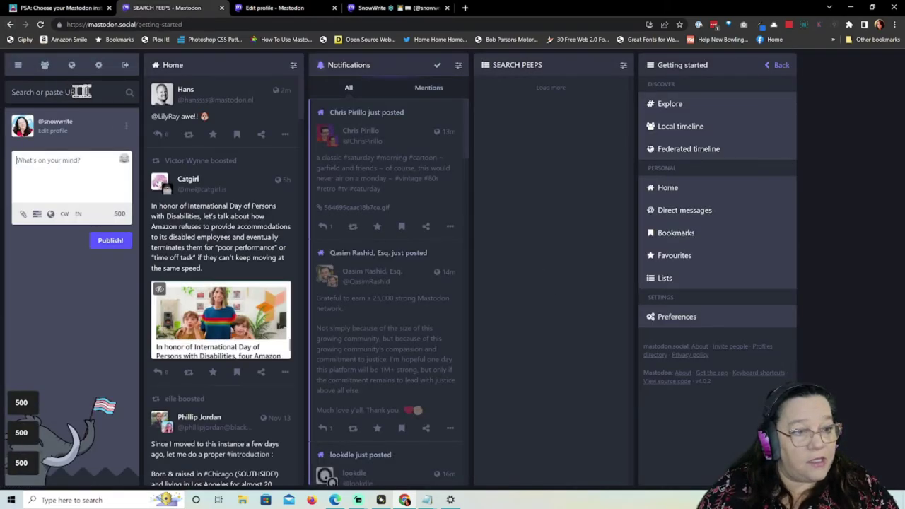
Search Mastodon for accounts by entering a first name after the @ sign, and clear the search text
left_click(82, 92)
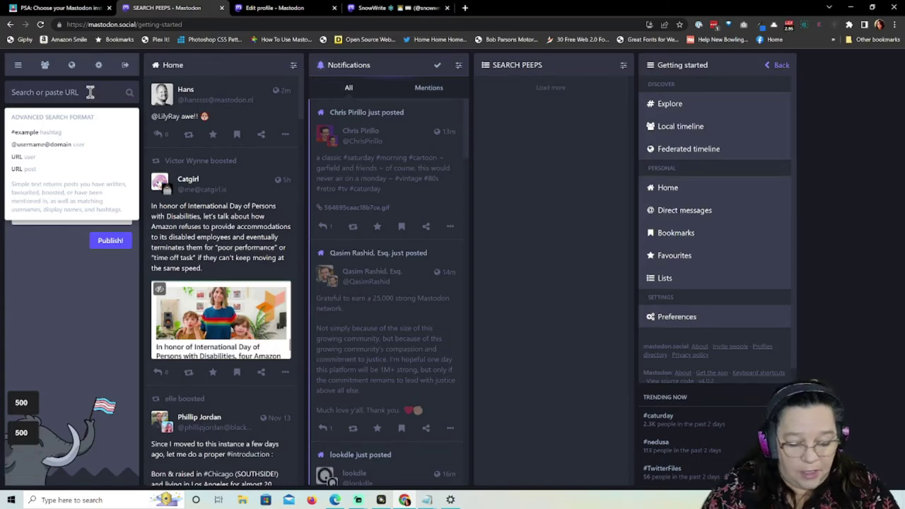
type("#")
key("BackSpace")
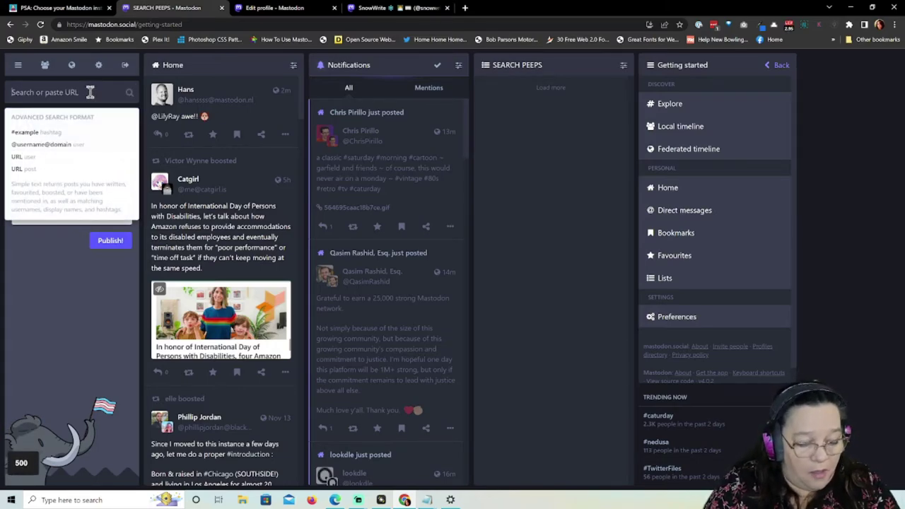
type("@george")
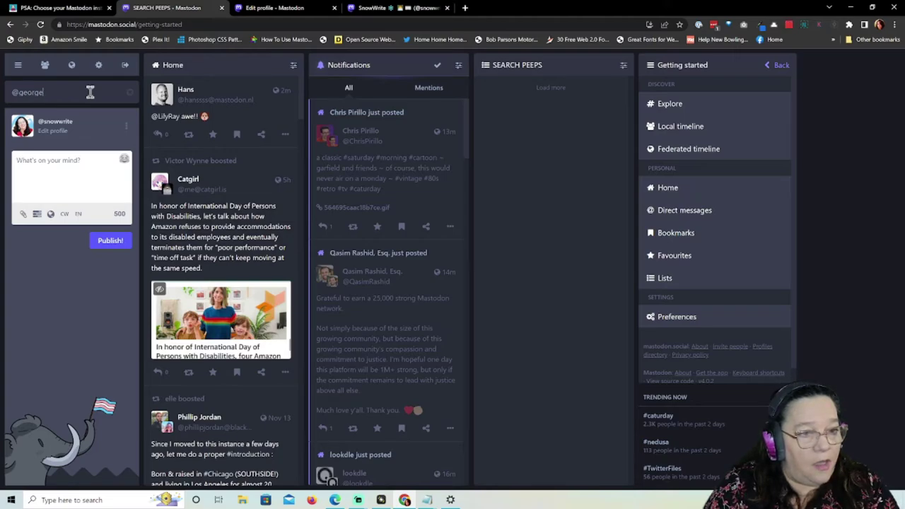
key("Return")
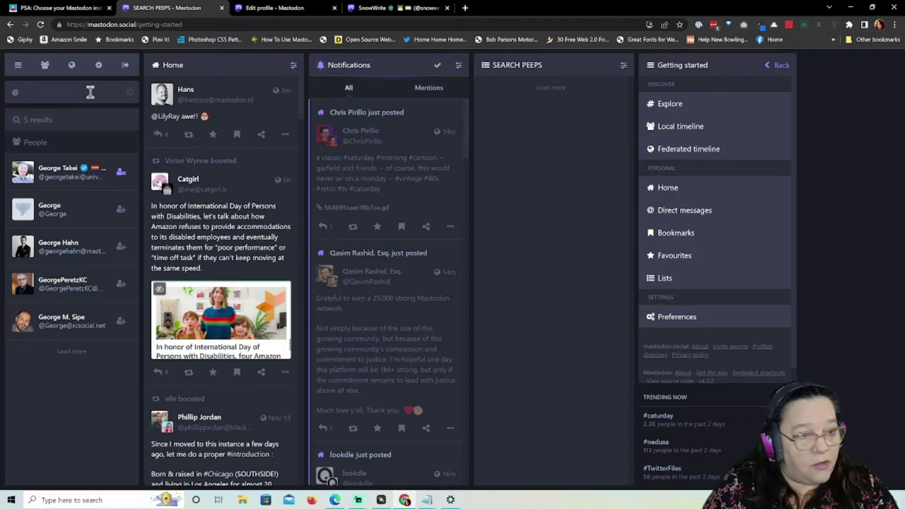
key("BackSpace")
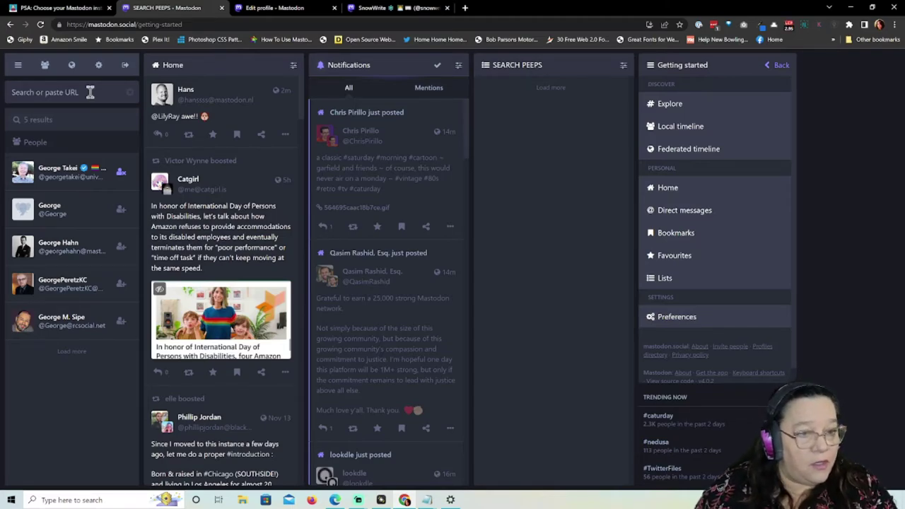
Return to profile editing, consult the slides in Edge, and open the public profile from its preview card in Chrome
left_click(10, 24)
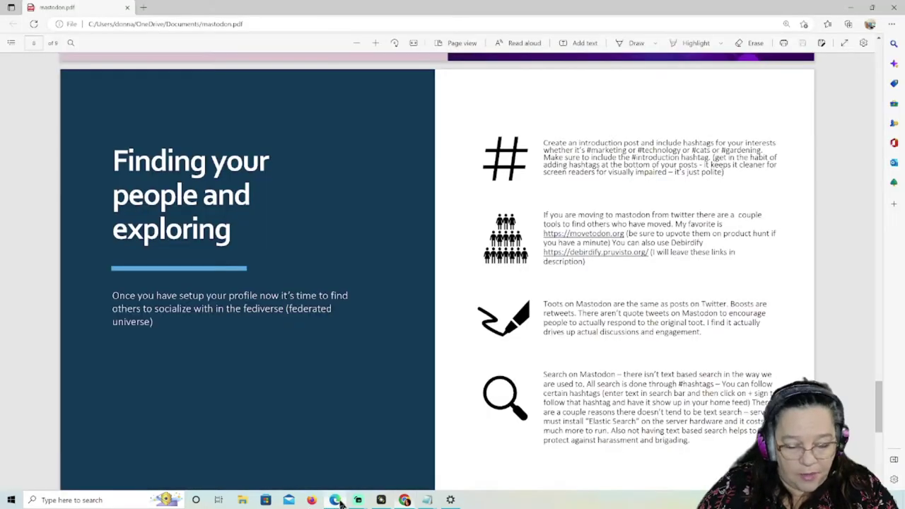
key("alt+Tab")
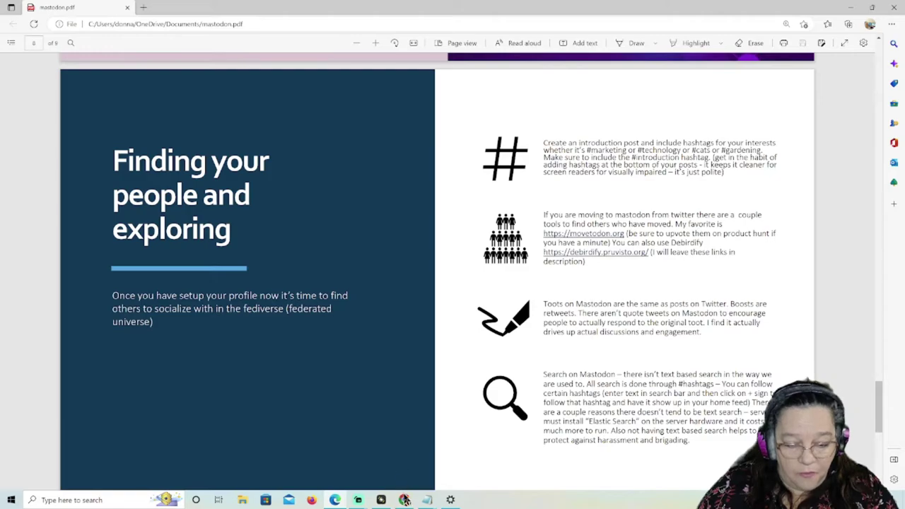
mouse_move(404, 502)
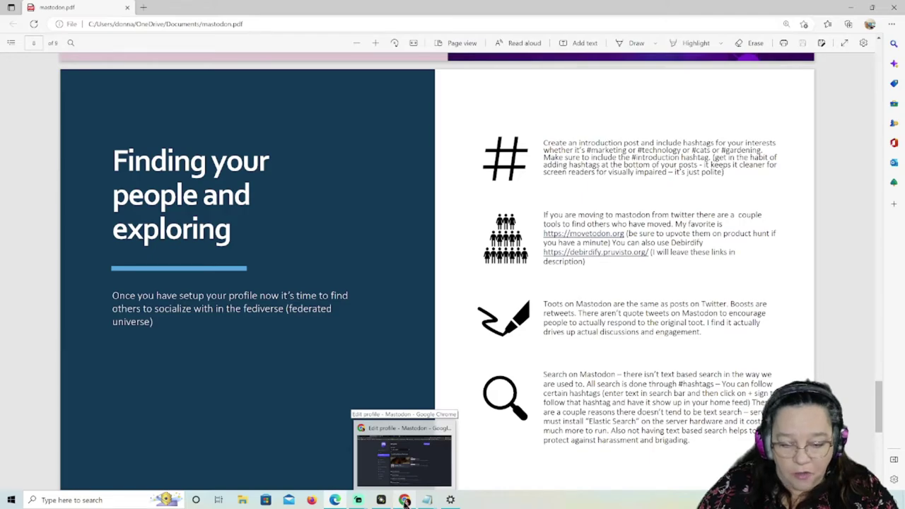
left_click(404, 501)
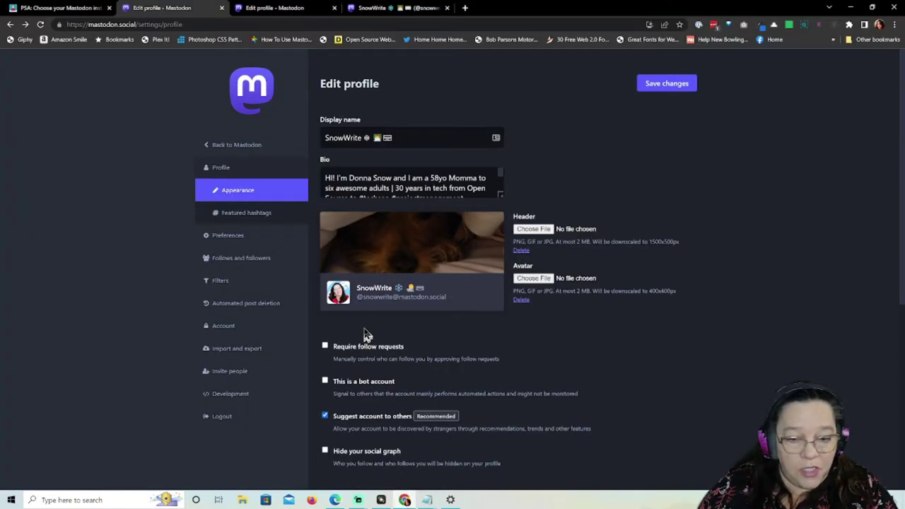
left_click(366, 295)
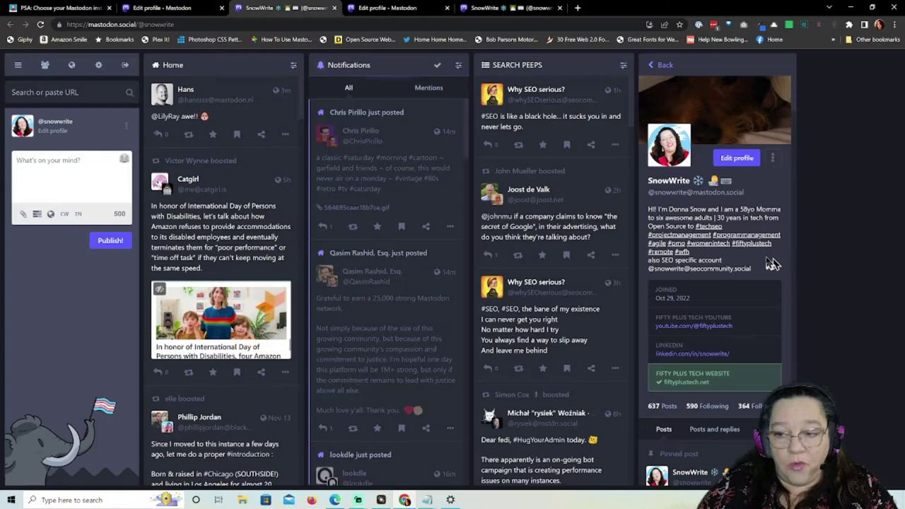
Look through the public profile's posts, from the pinned post down to the older posts and boosts
scroll(768, 272, "down", 5)
scroll(764, 275, "down", 3)
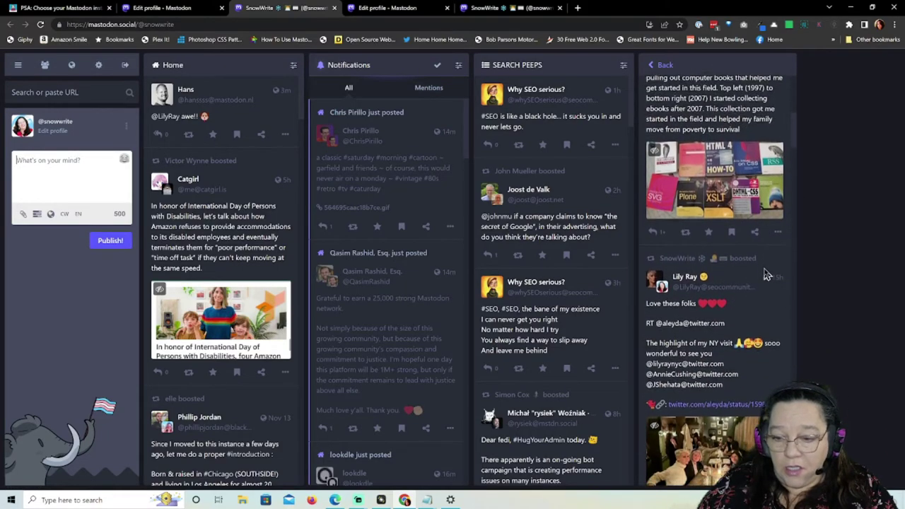
scroll(762, 270, "up", 5)
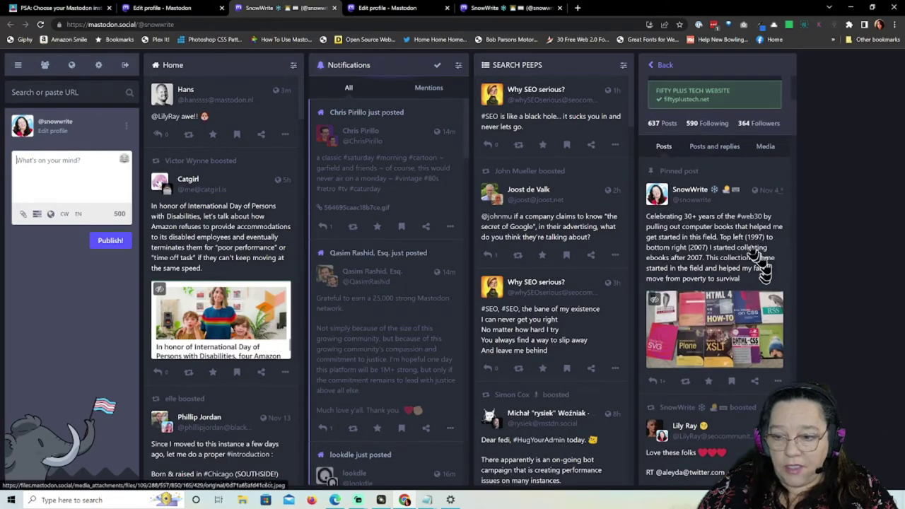
key("n")
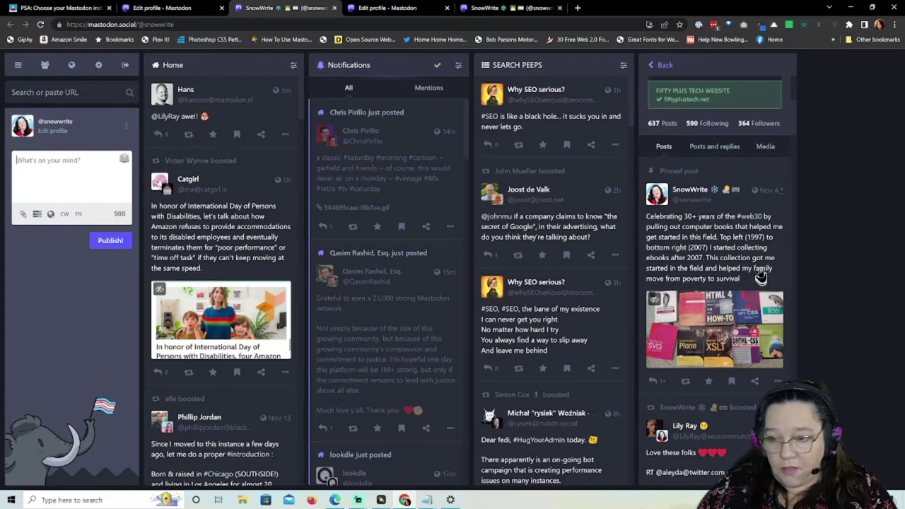
scroll(776, 265, "down", 5)
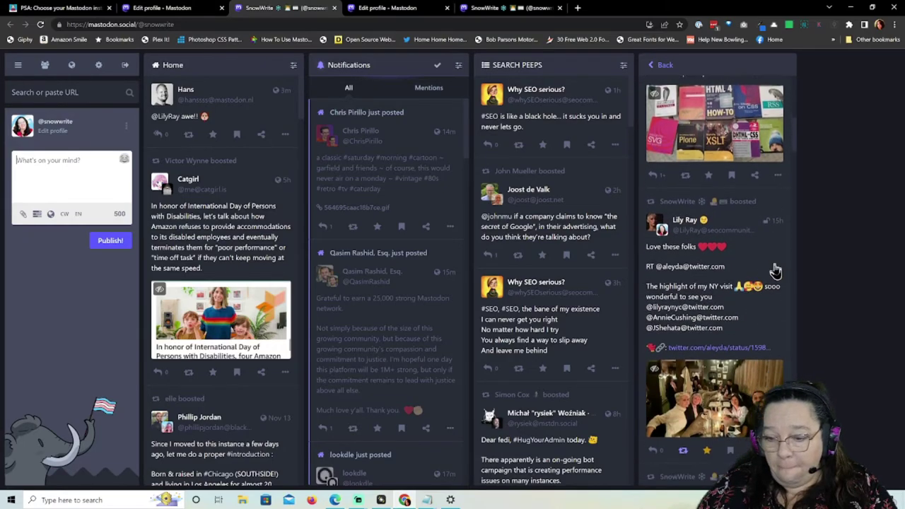
scroll(775, 264, "up", 4)
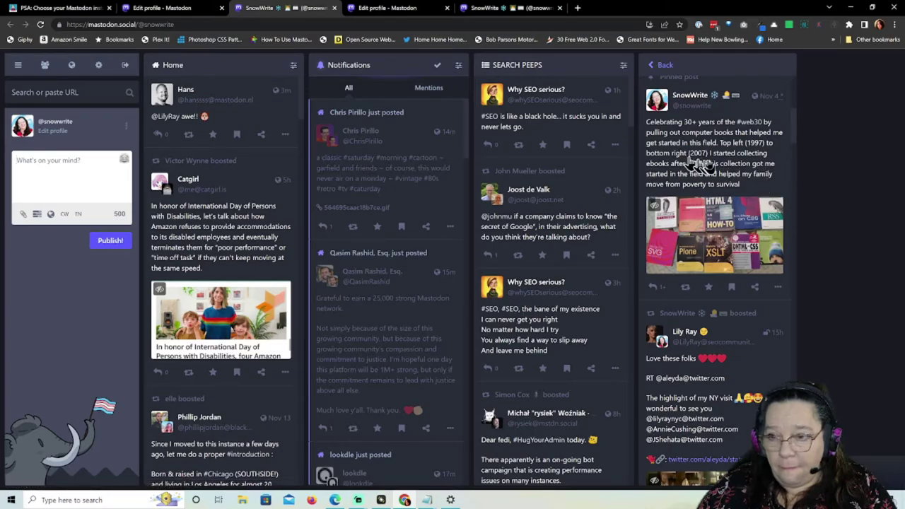
scroll(696, 166, "up", 3)
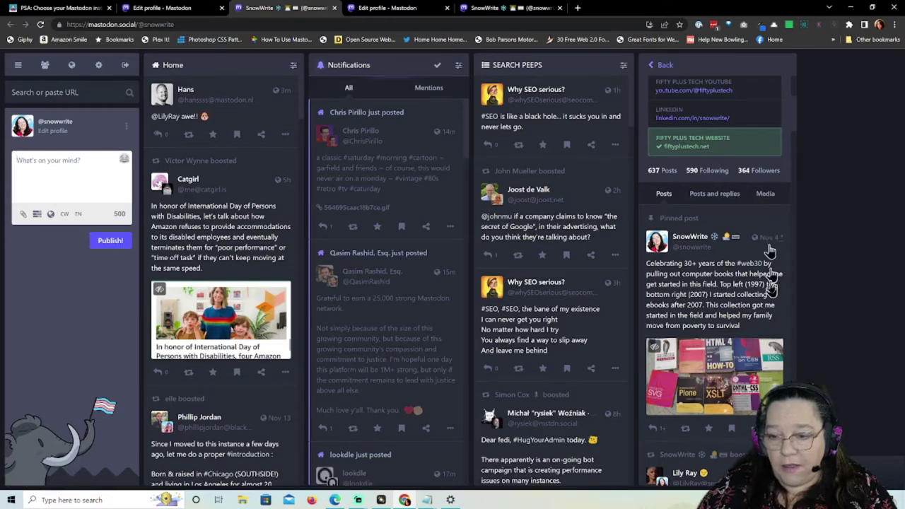
scroll(768, 250, "down", 2)
scroll(753, 244, "down", 3)
scroll(750, 244, "down", 10)
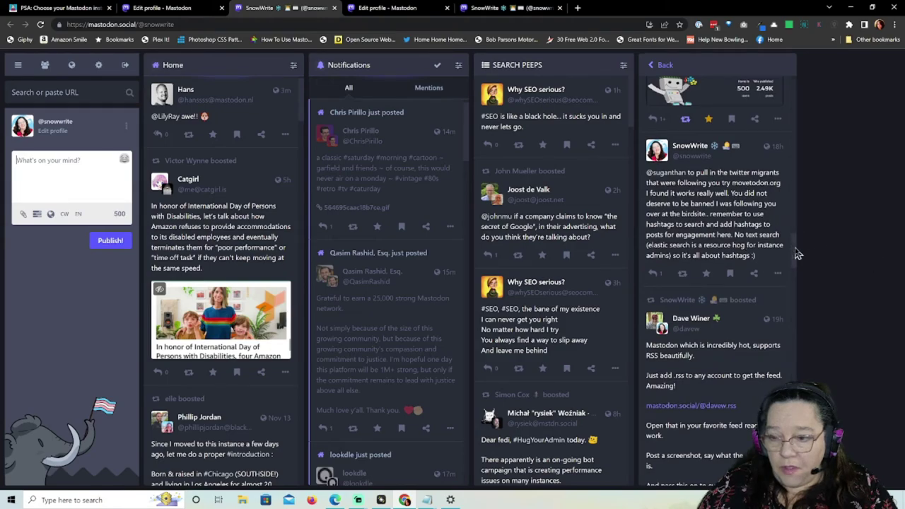
scroll(768, 223, "down", 10)
scroll(715, 276, "down", 10)
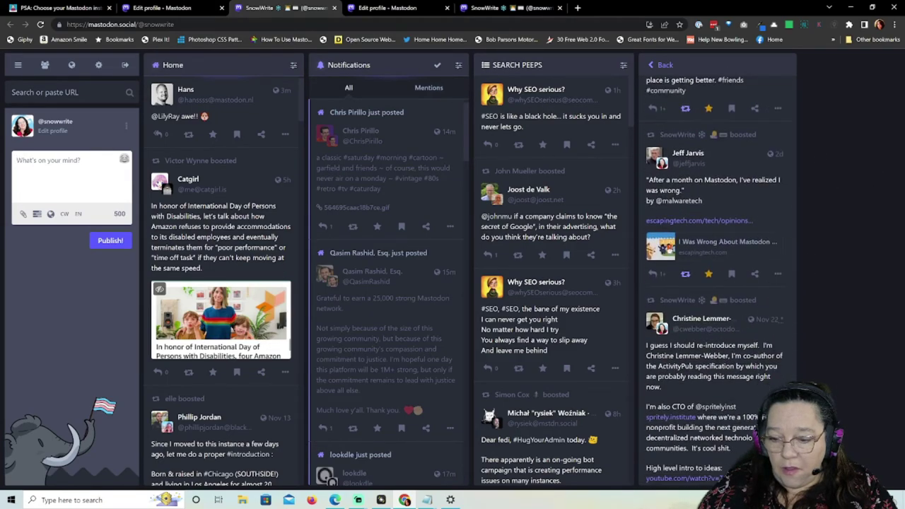
scroll(715, 276, "down", 10)
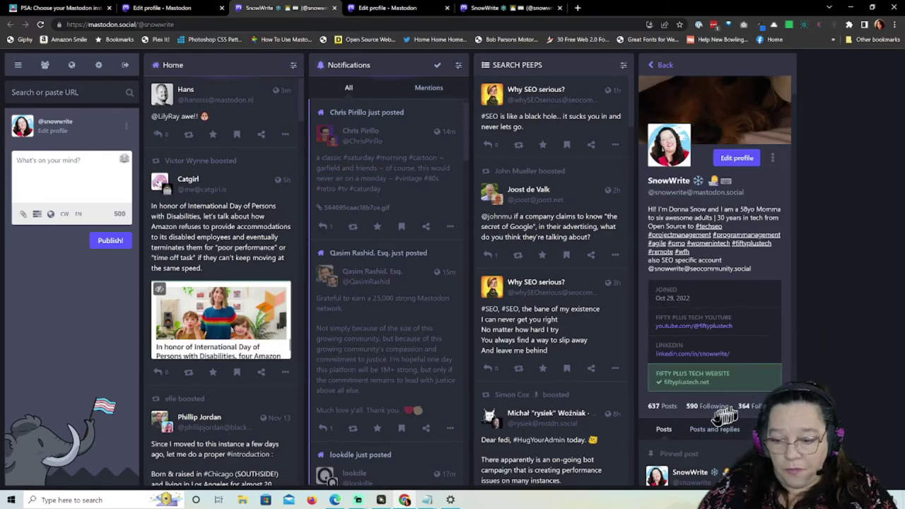
Display the profile's posts and replies, and go back to its posts view
left_click(713, 429)
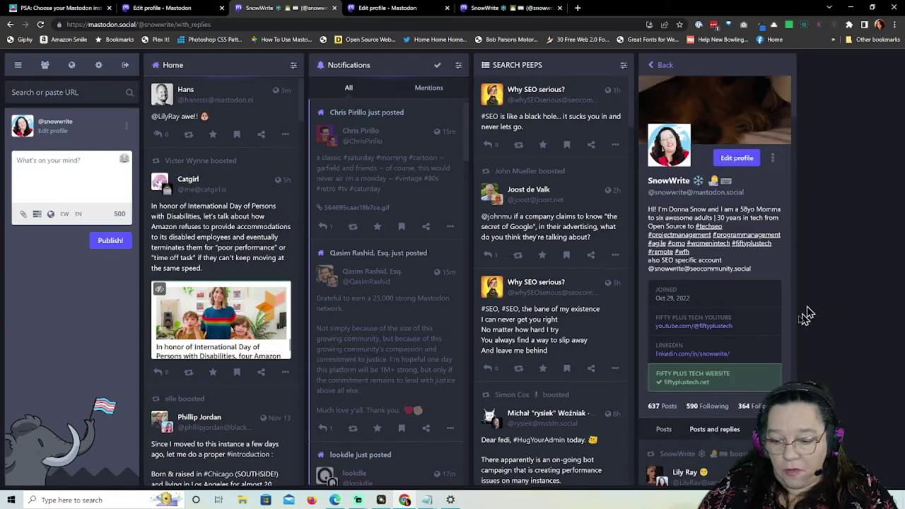
scroll(740, 344, "down", 2)
scroll(743, 343, "up", 3)
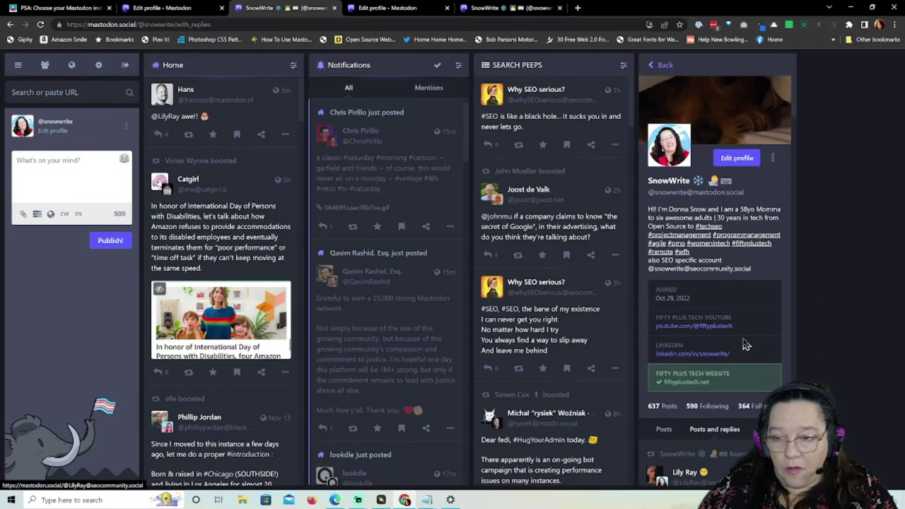
left_click(656, 65)
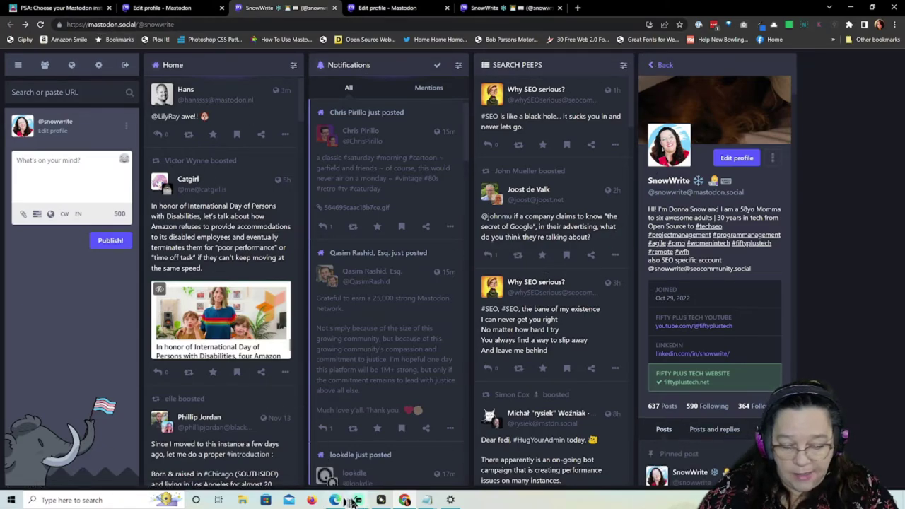
mouse_move(357, 499)
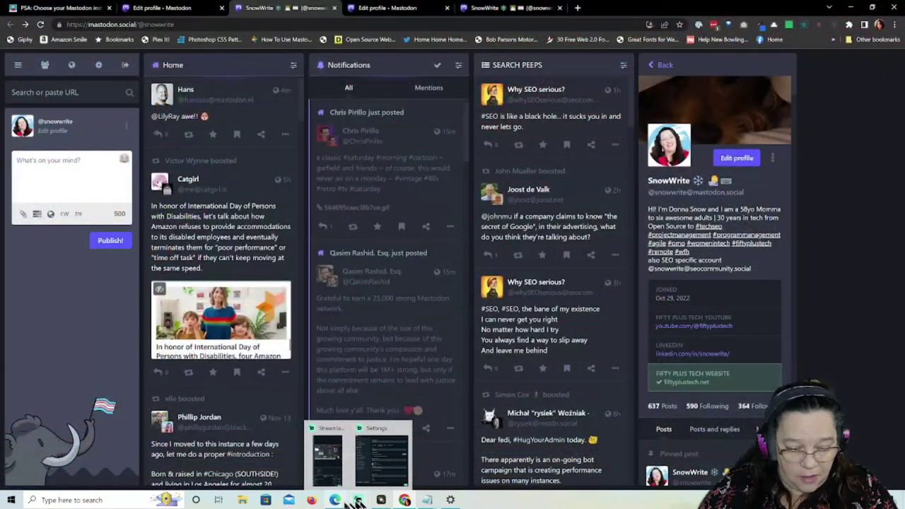
left_click(335, 501)
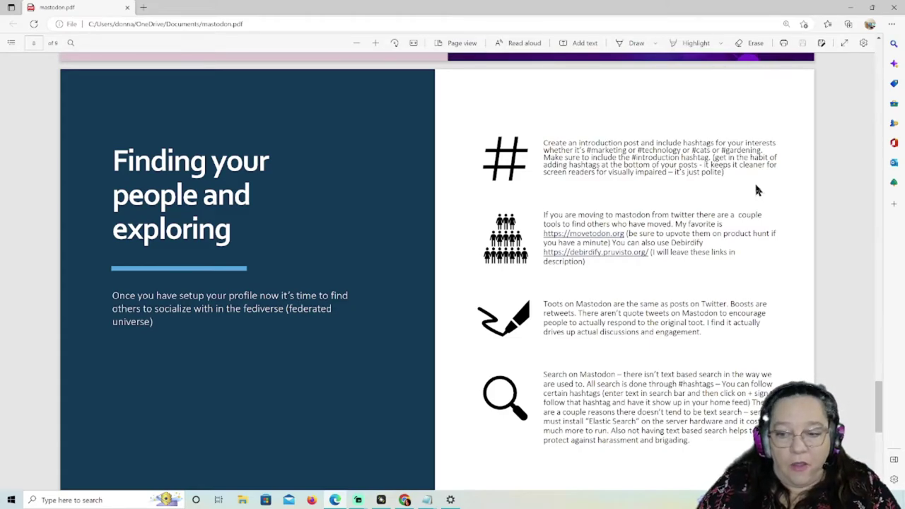
right_click(612, 239)
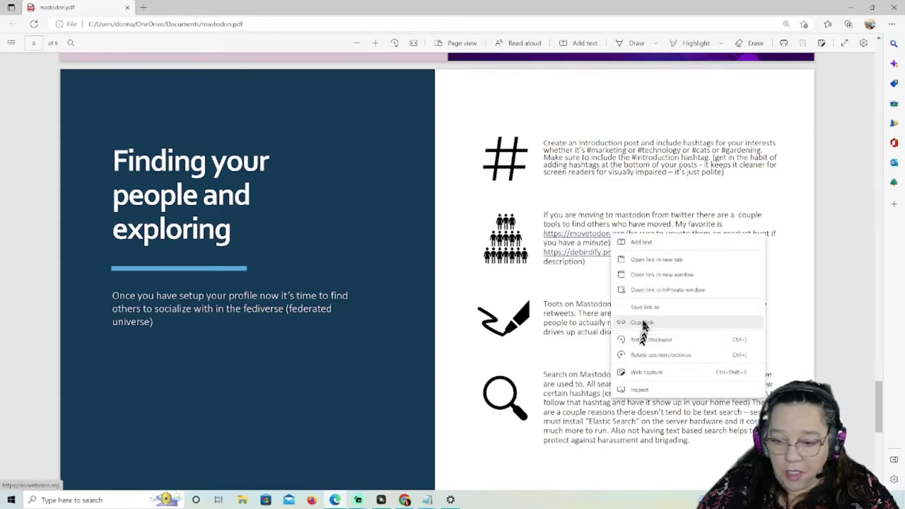
left_click(643, 323)
left_click(405, 500)
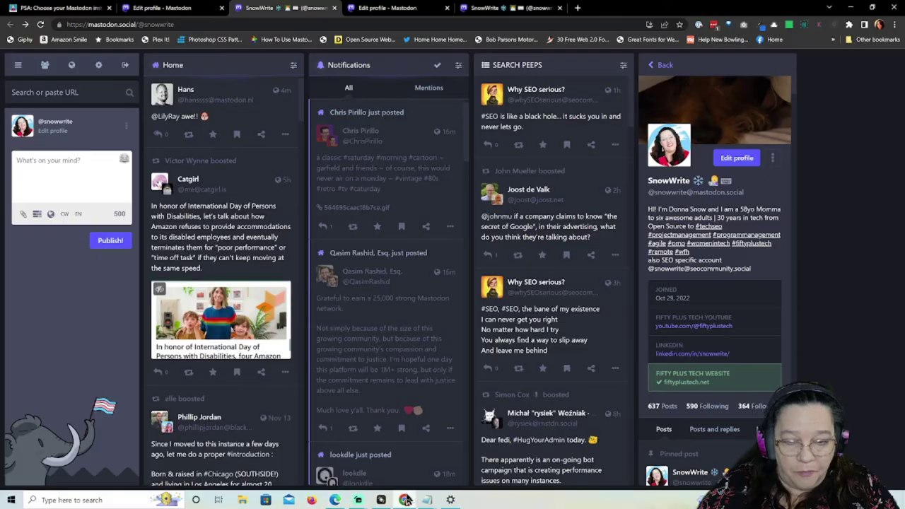
Open movetodon.org in a new browser tab
key("ctrl+t")
type("move")
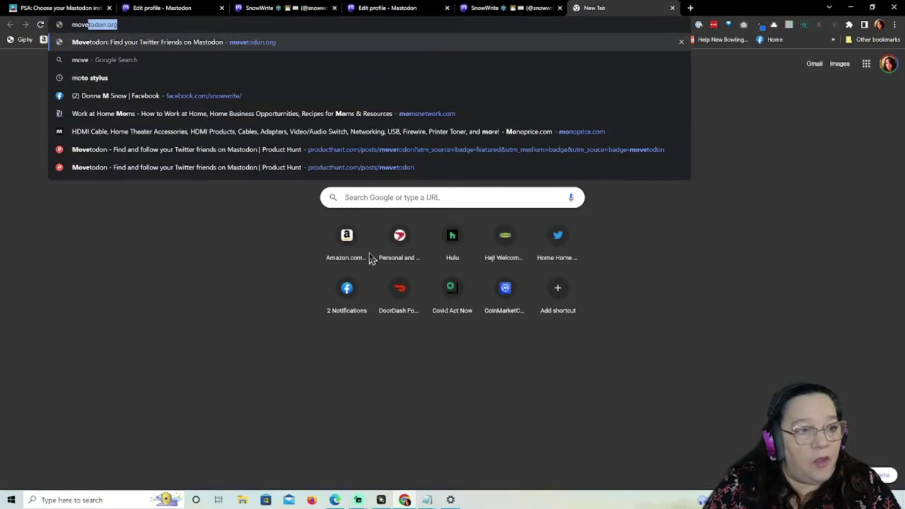
type("todon.or")
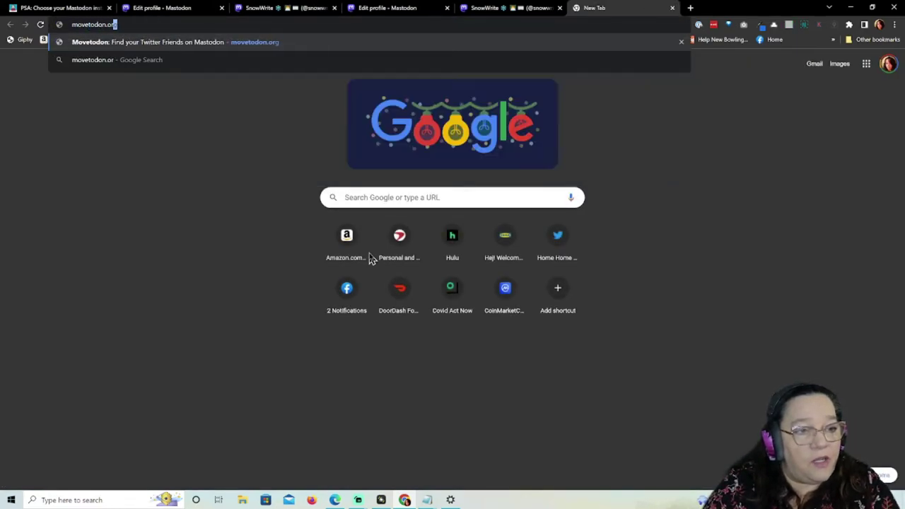
key("Return")
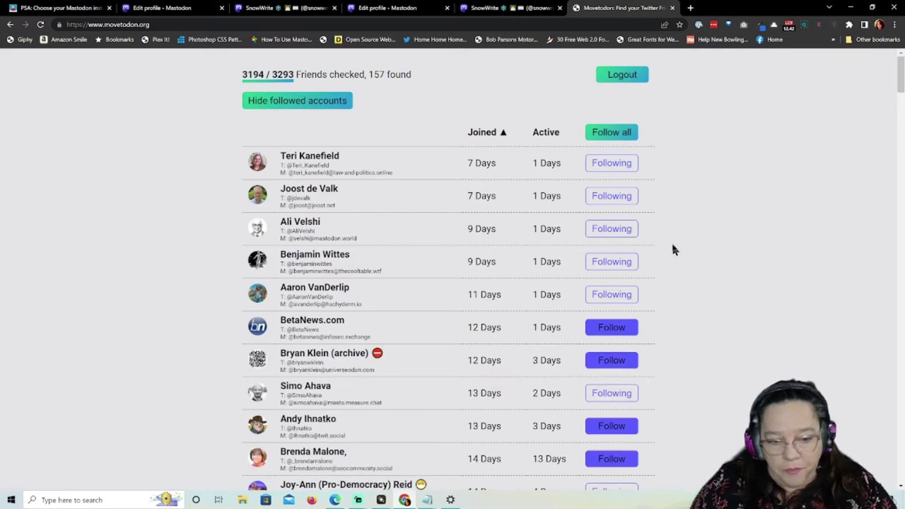
Look over the Twitter friends found by Movetodon and hide the accounts already followed
scroll(712, 261, "down", 1)
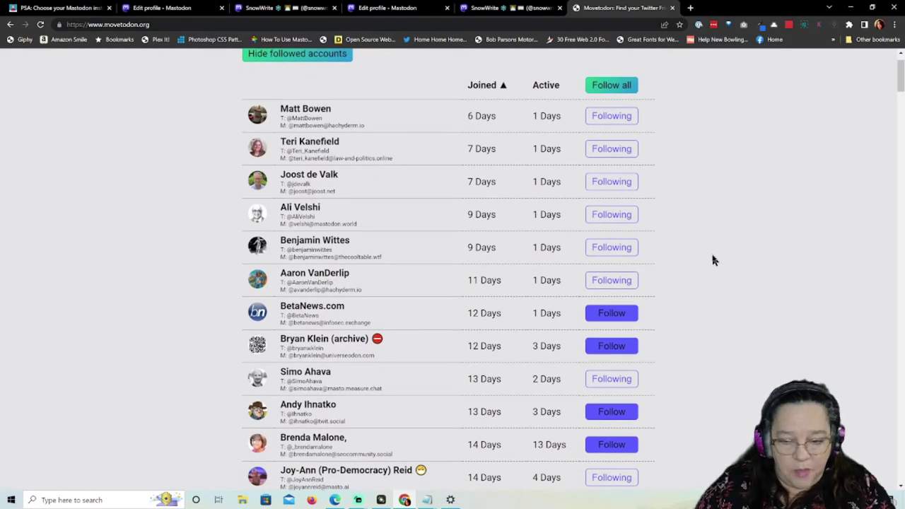
scroll(712, 259, "down", 1)
scroll(712, 258, "up", 2)
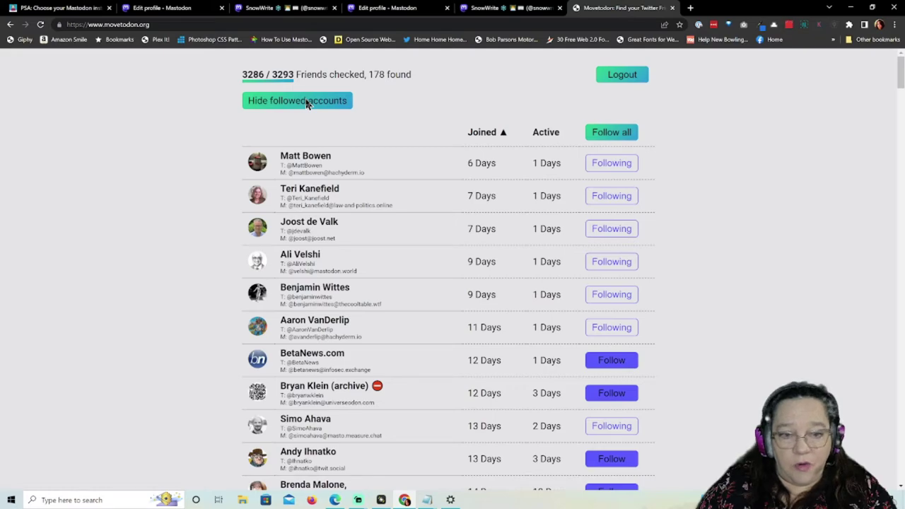
left_click(307, 103)
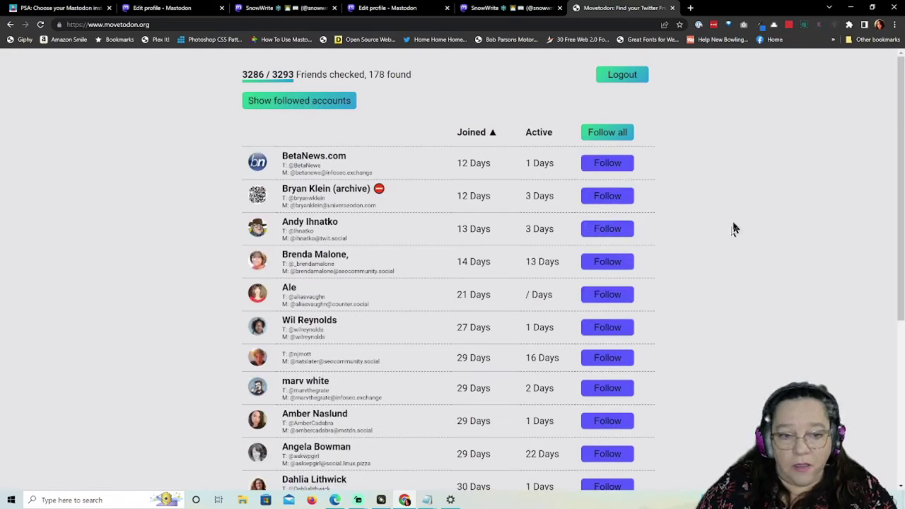
Examine the remaining accounts not yet followed, from the newest to the oldest, with their joined and last-active days
scroll(734, 228, "down", 1)
scroll(733, 228, "up", 1)
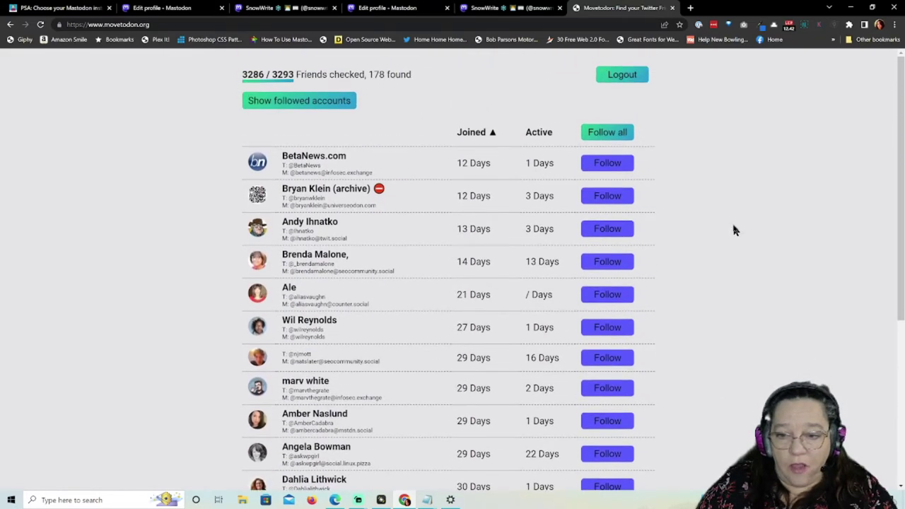
scroll(733, 230, "down", 4)
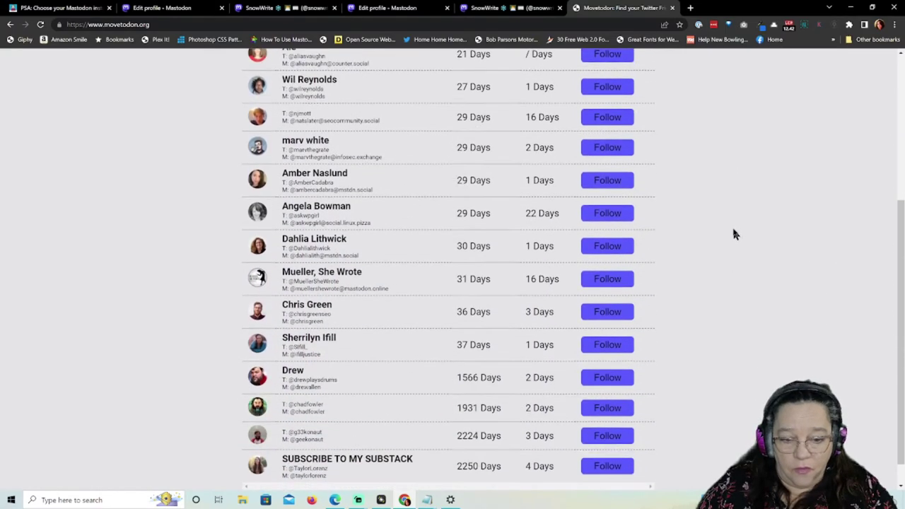
scroll(760, 375, "up", 3)
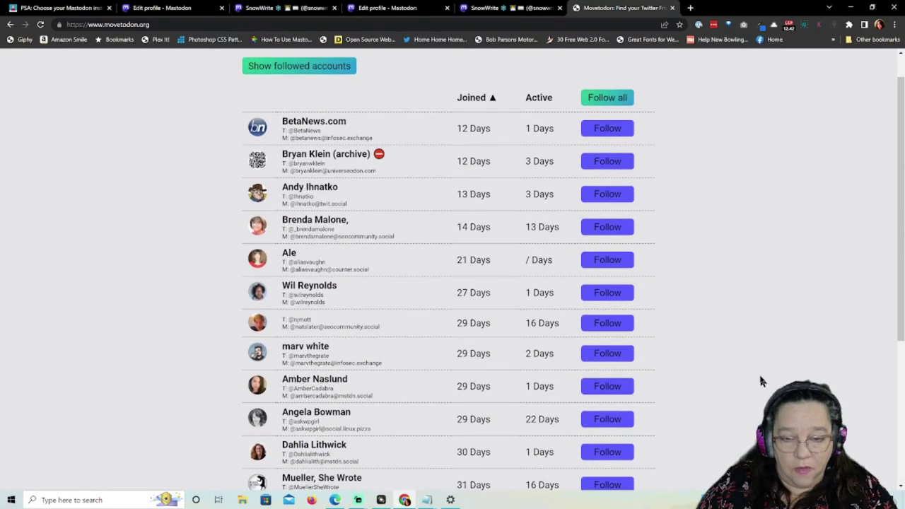
scroll(761, 382, "up", 1)
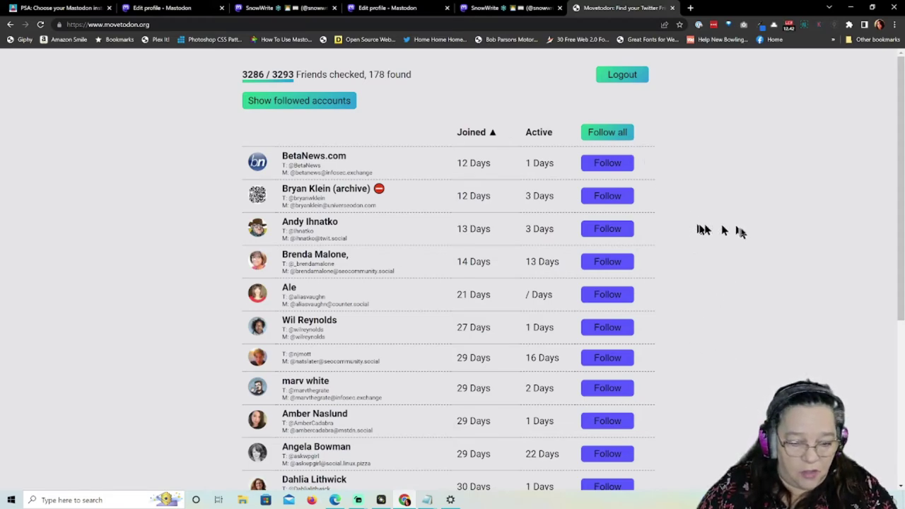
scroll(739, 230, "down", 2)
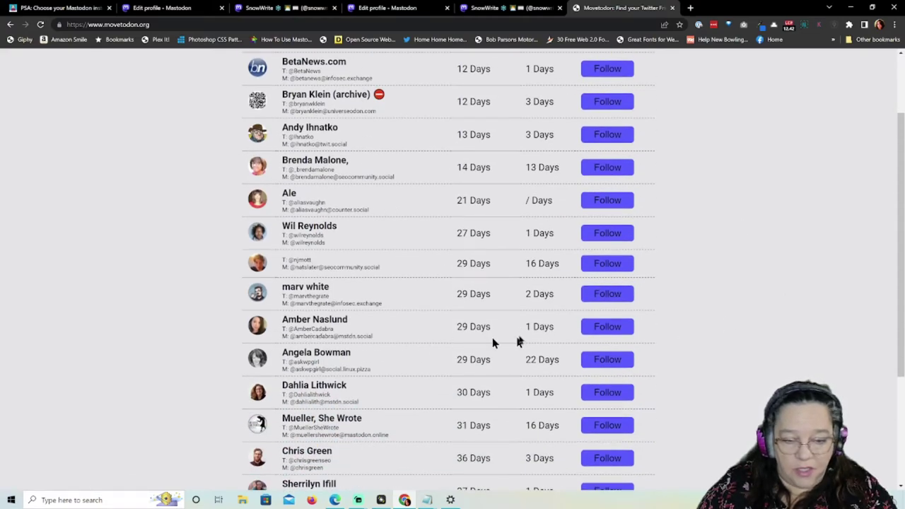
scroll(750, 338, "down", 4)
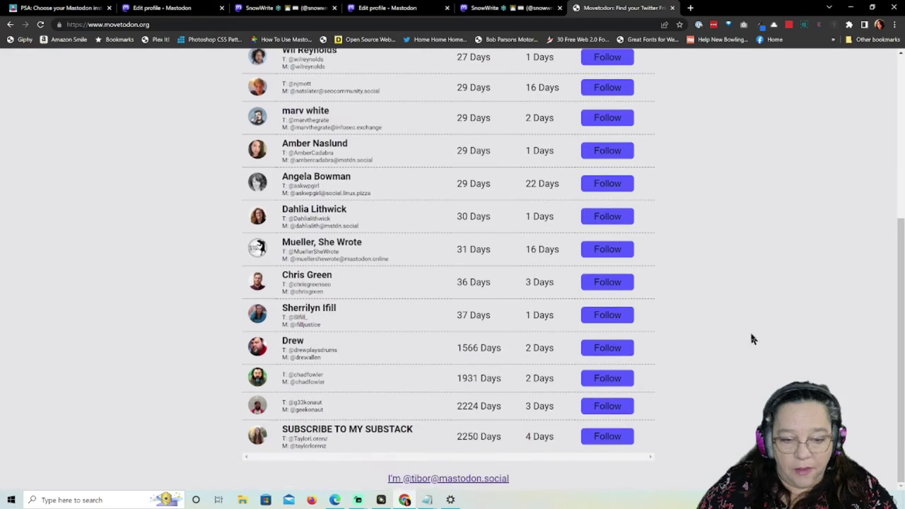
scroll(797, 344, "up", 5)
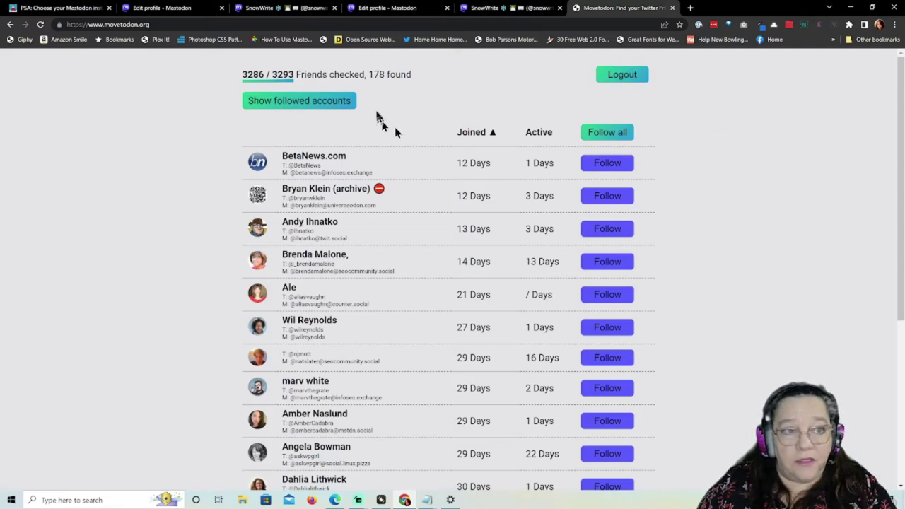
mouse_move(335, 500)
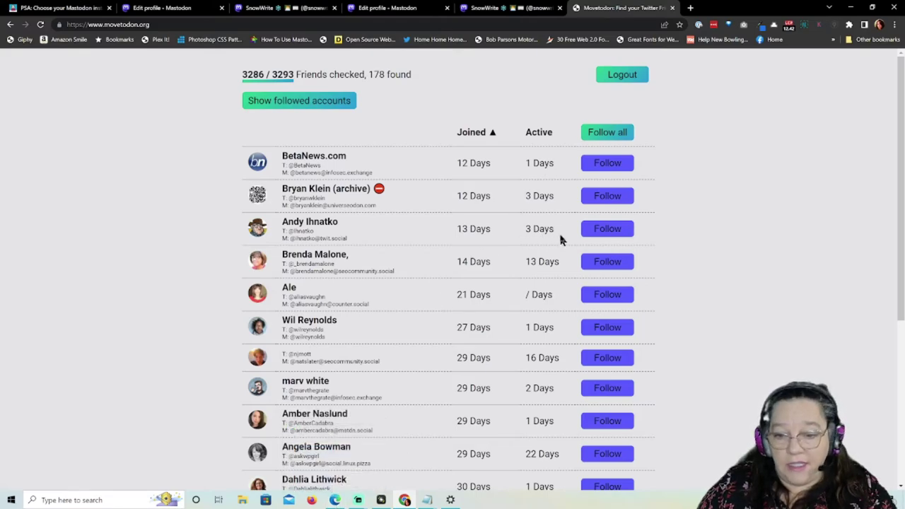
scroll(561, 238, "down", 1)
scroll(566, 173, "down", 1)
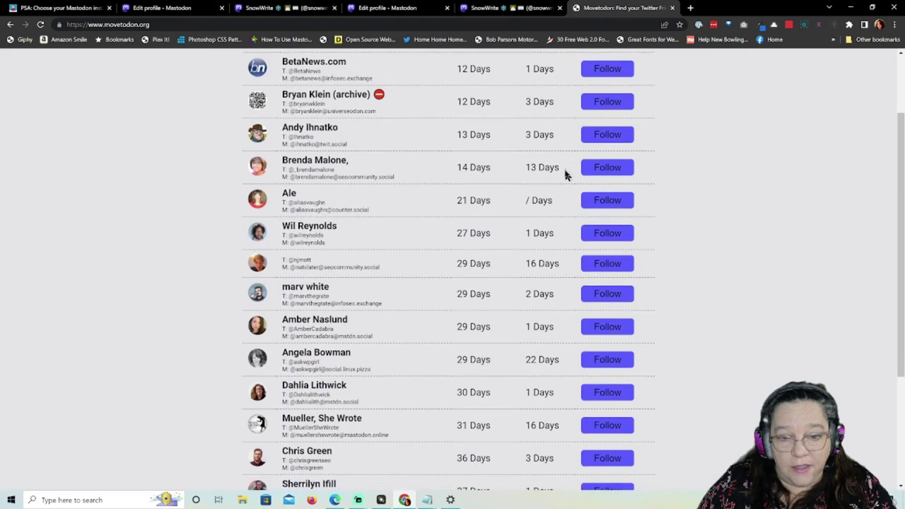
scroll(559, 261, "down", 2)
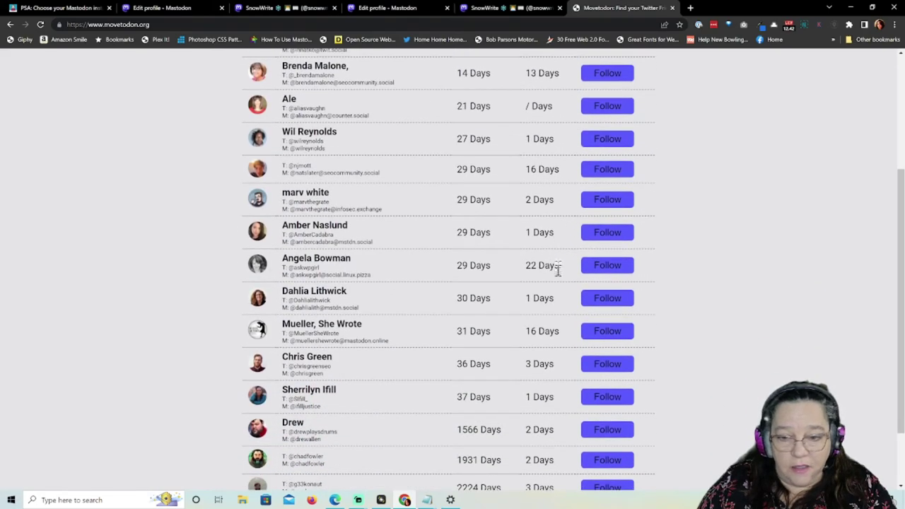
scroll(560, 257, "down", 2)
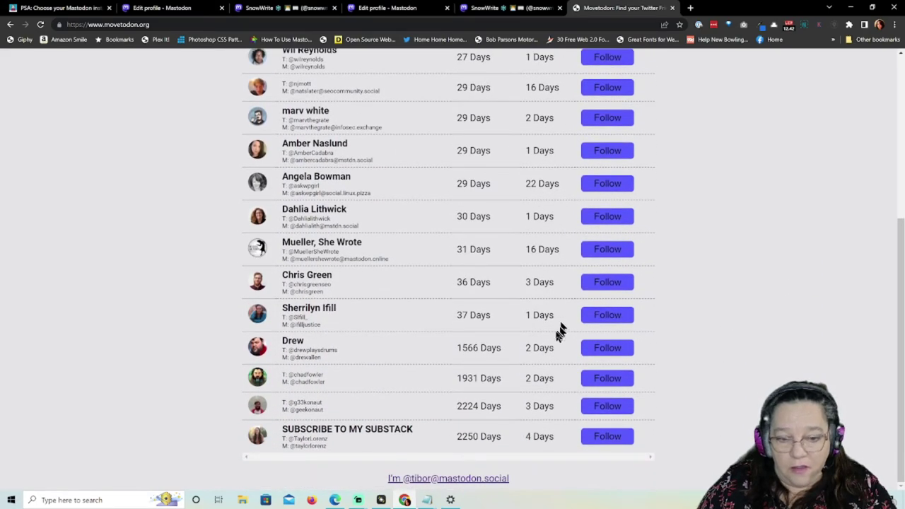
scroll(544, 406, "up", 4)
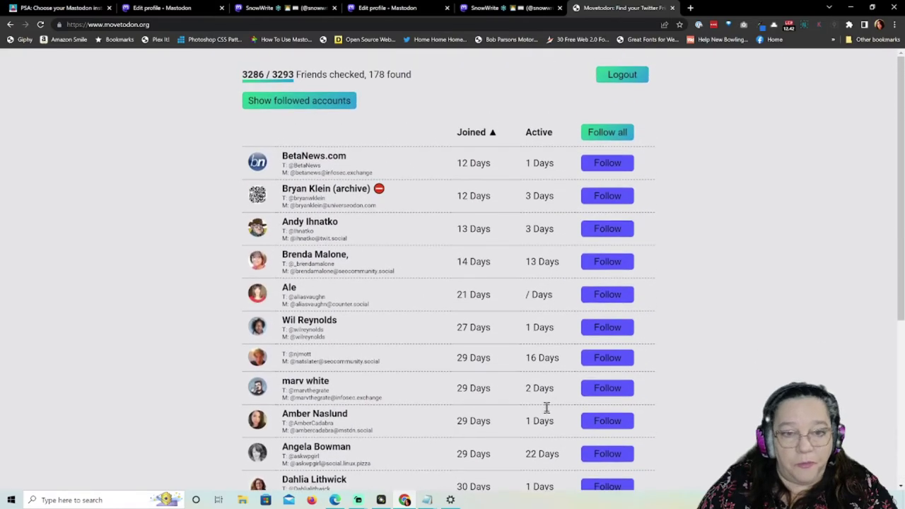
Consult the slide on finding people, toots and search in Edge, and return to Movetodon in Chrome
left_click(334, 500)
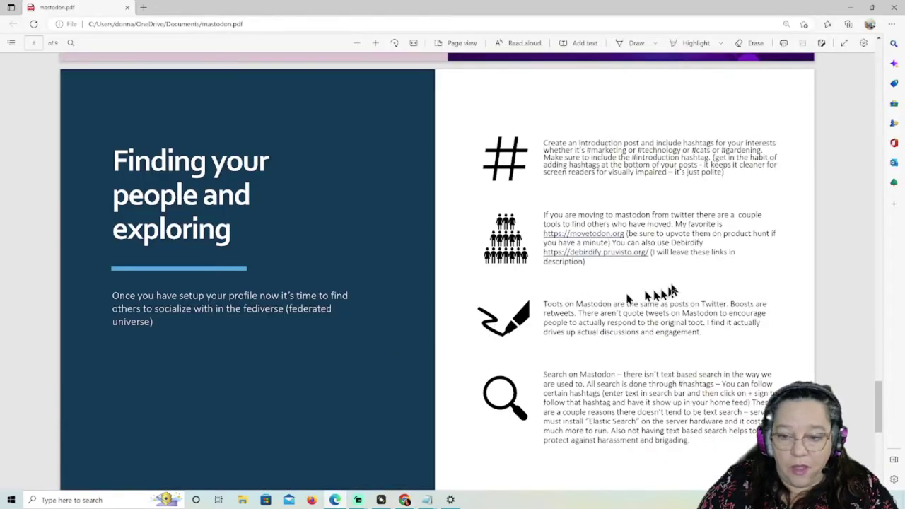
scroll(718, 281, "down", 2)
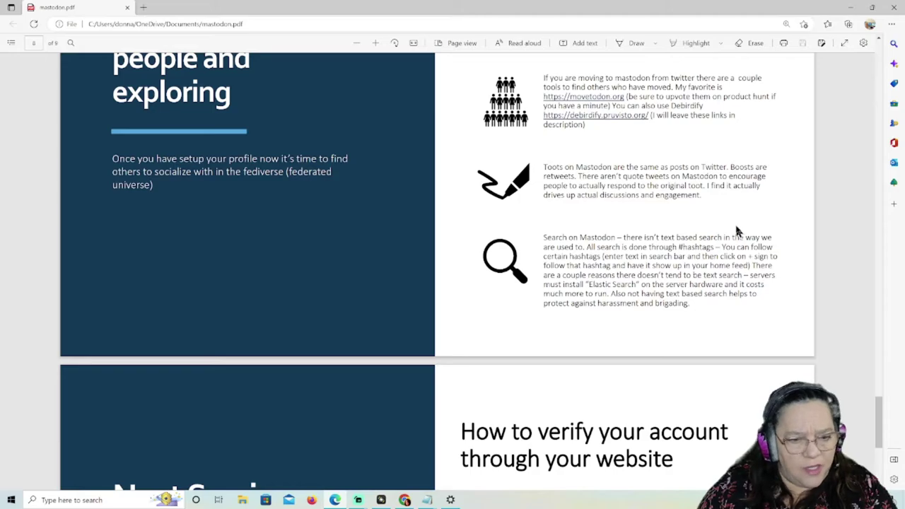
left_click(403, 500)
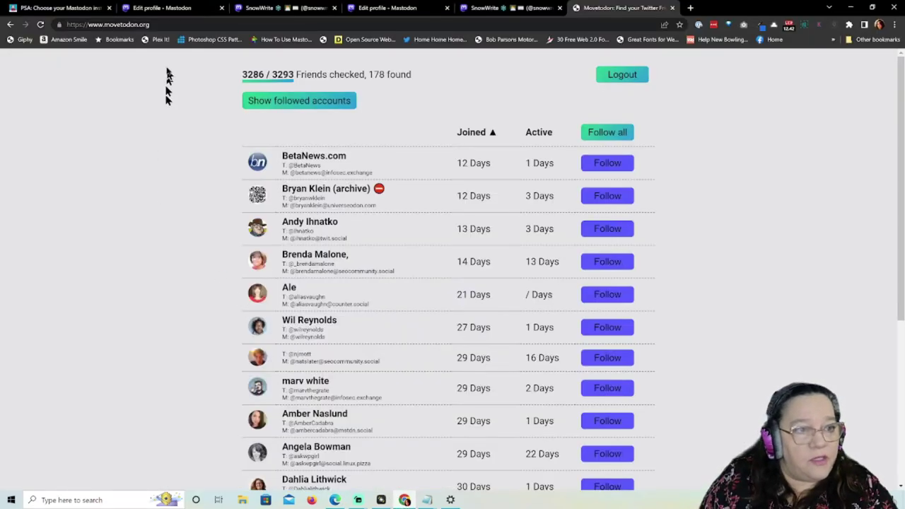
Leave profile editing for the Mastodon main view, and open the Appearance preferences to look through their options
left_click(167, 9)
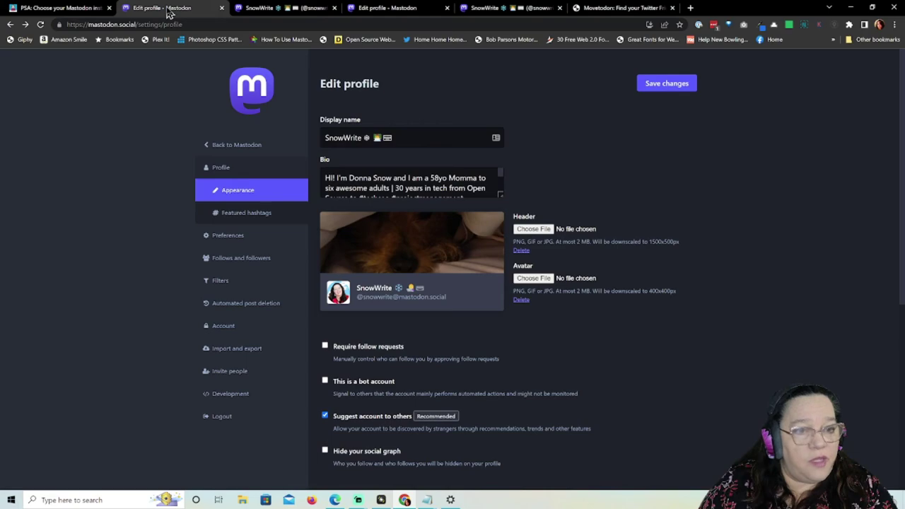
left_click(233, 169)
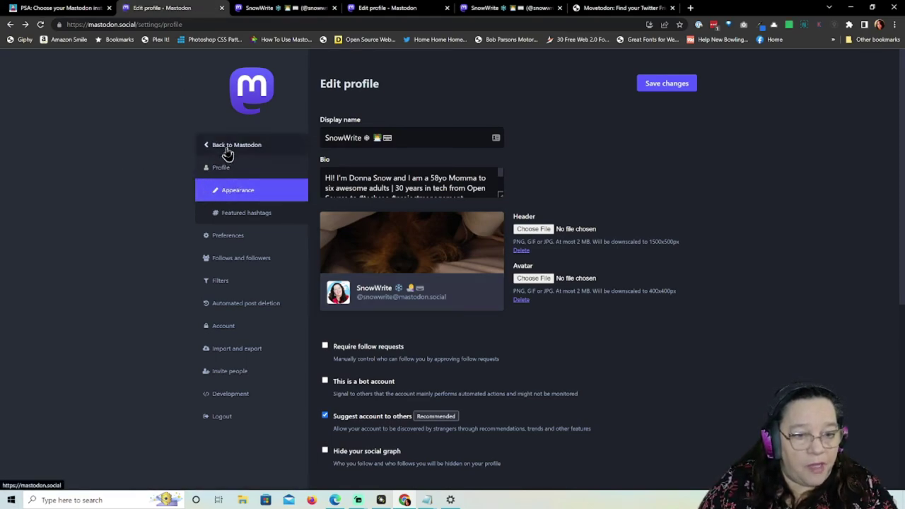
left_click(227, 149)
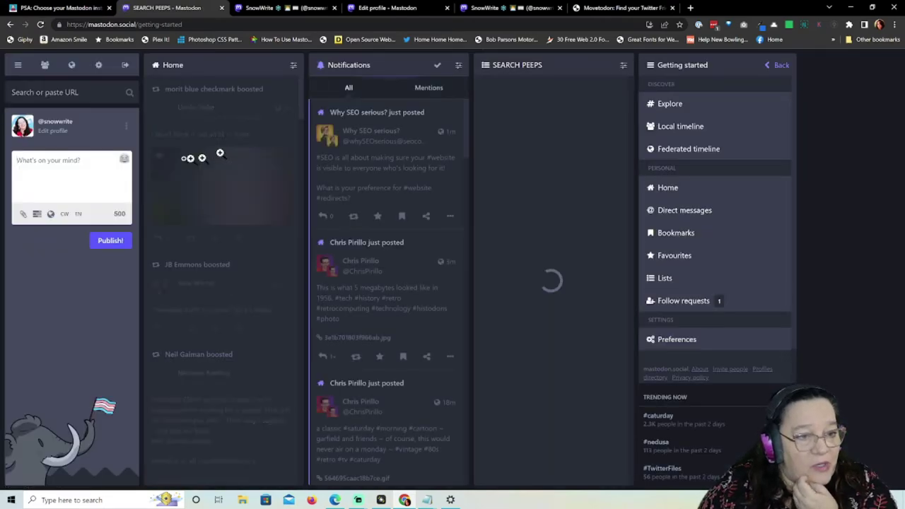
left_click(44, 133)
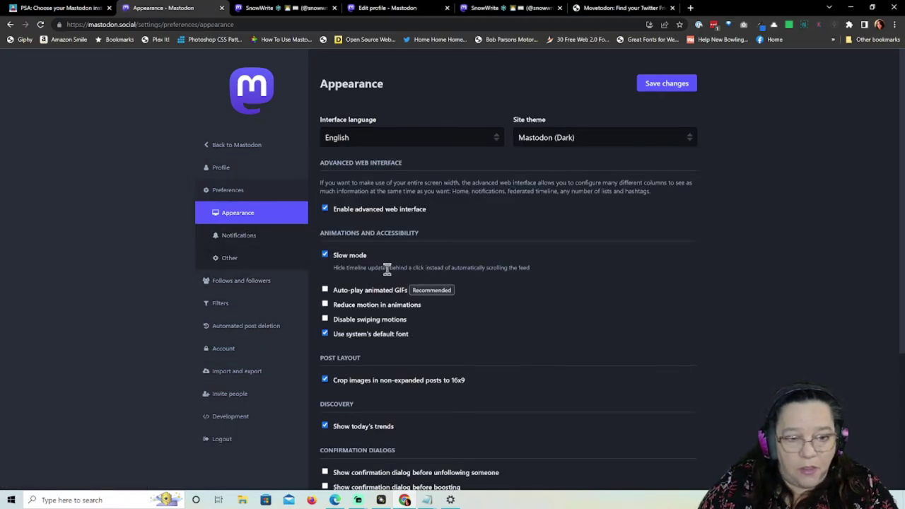
scroll(673, 342, "down", 3)
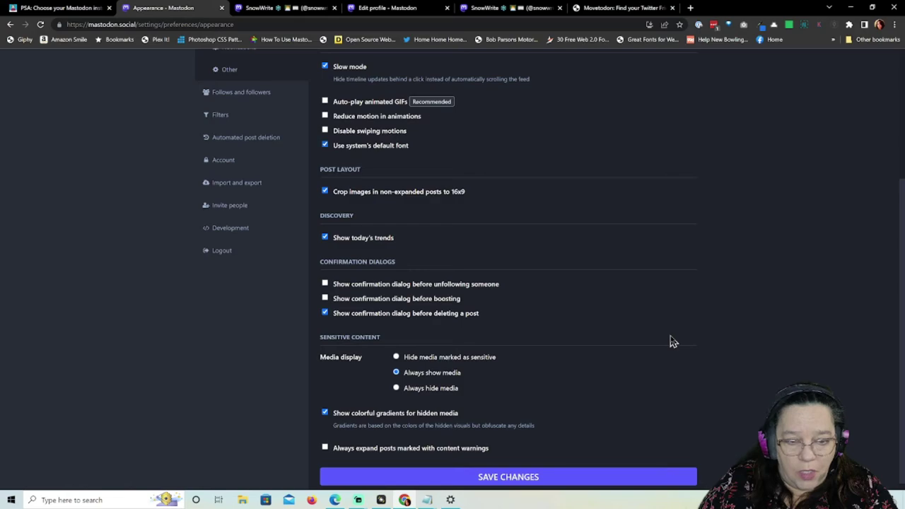
scroll(353, 212, "up", 2)
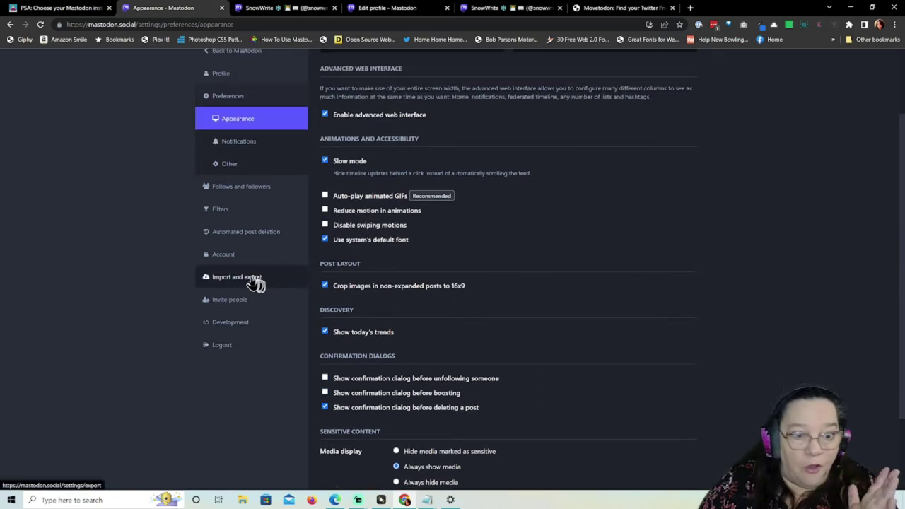
Review the data export and import pages, opening the import file chooser and dismissing it before returning to data export
left_click(253, 282)
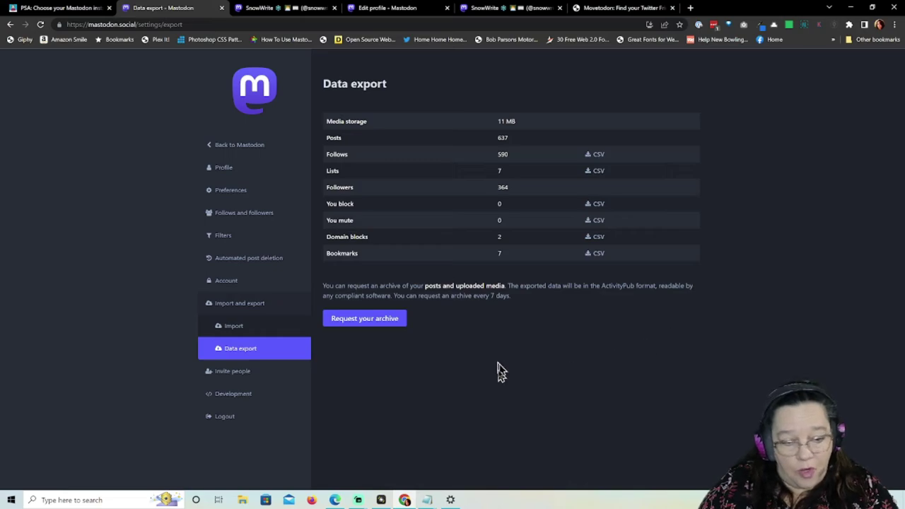
left_click(231, 329)
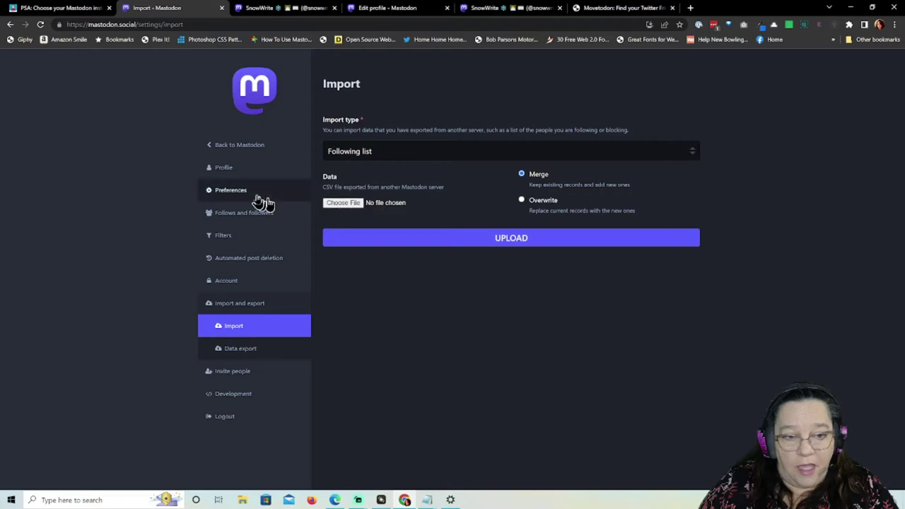
left_click(346, 207)
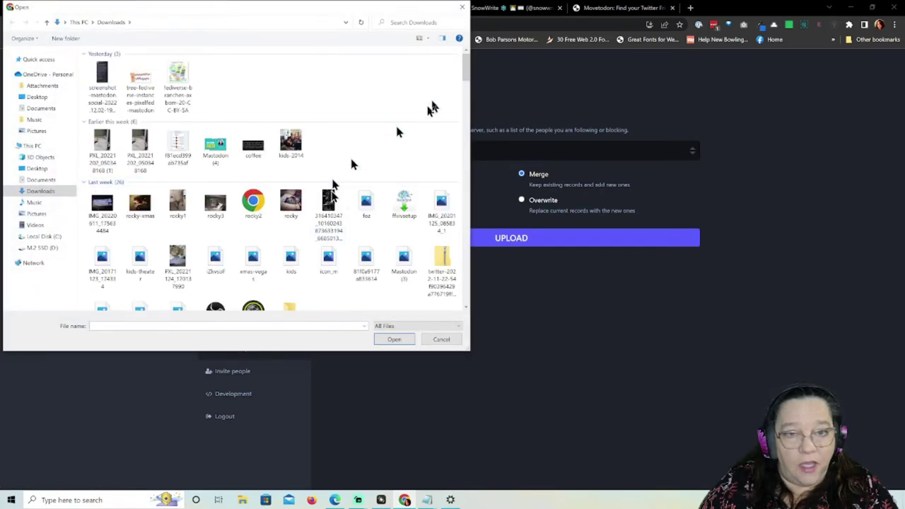
left_click(461, 7)
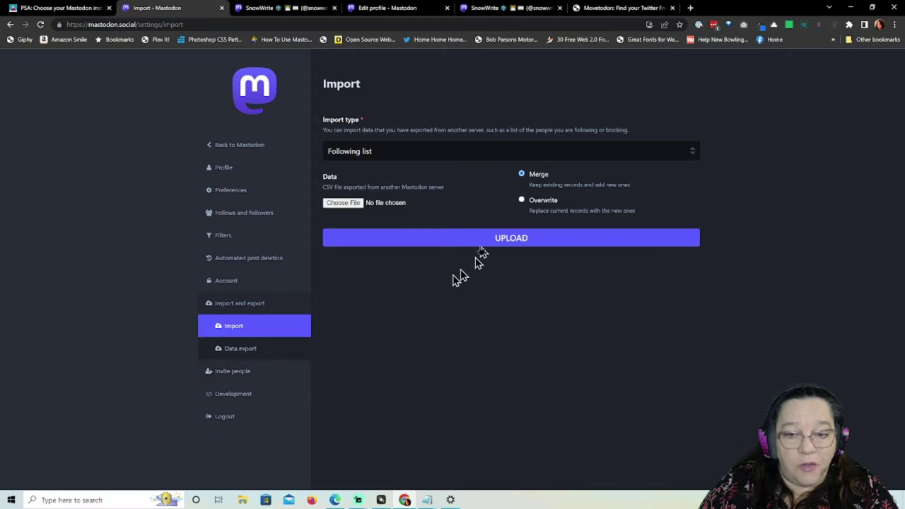
left_click(252, 353)
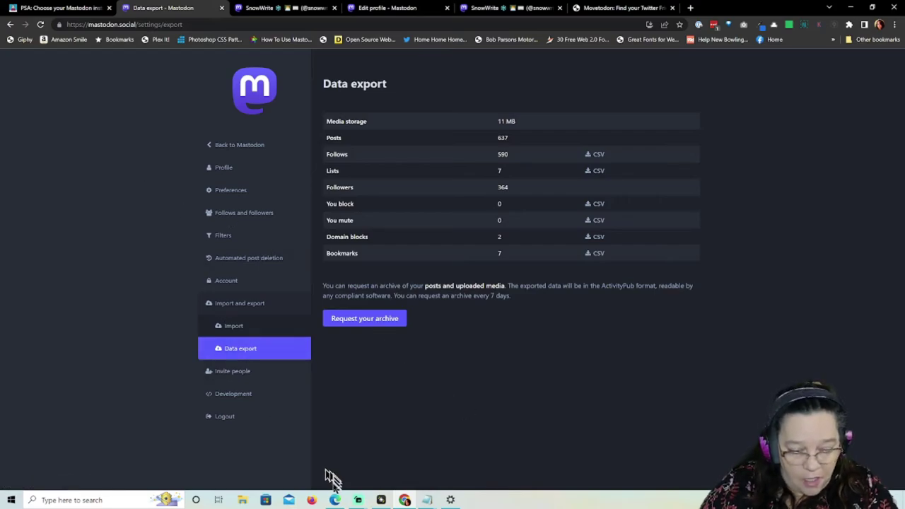
Consult the slide on toots and hashtag search in Edge, and place the cursor in Mastodon's new-post box in Chrome
left_click(335, 500)
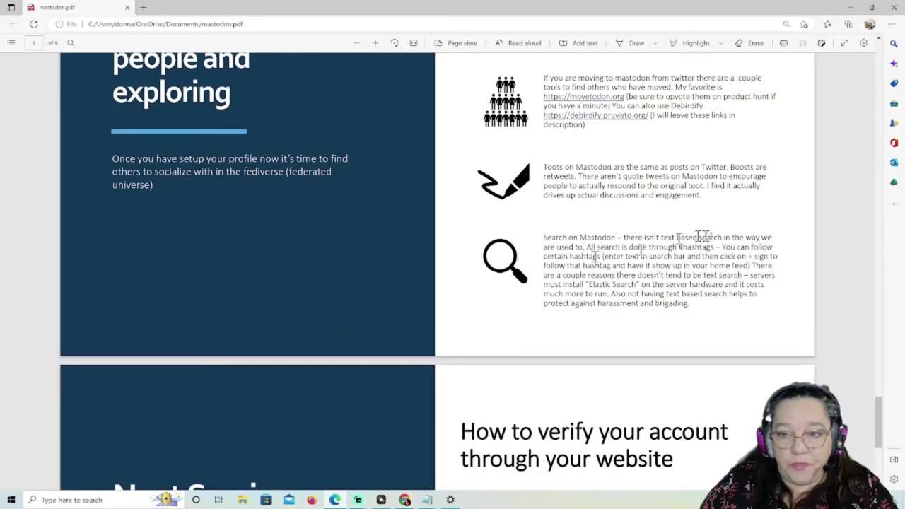
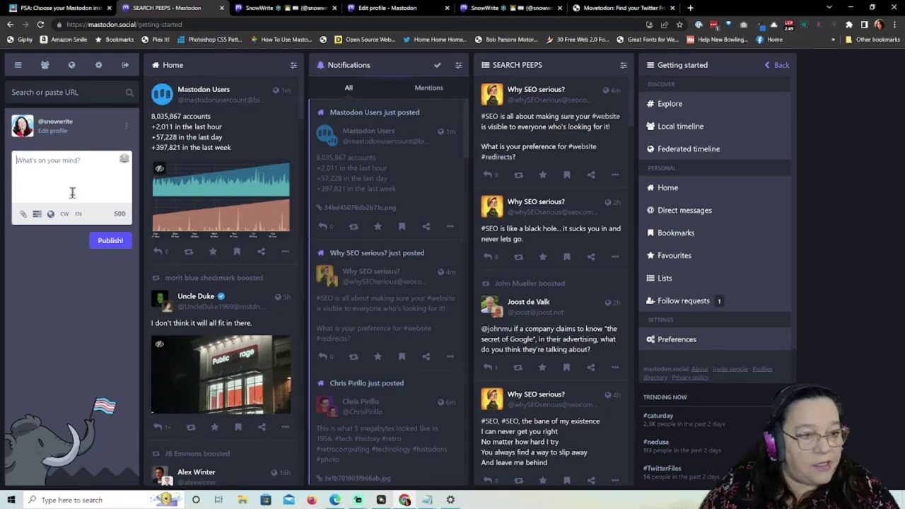
left_click(97, 180)
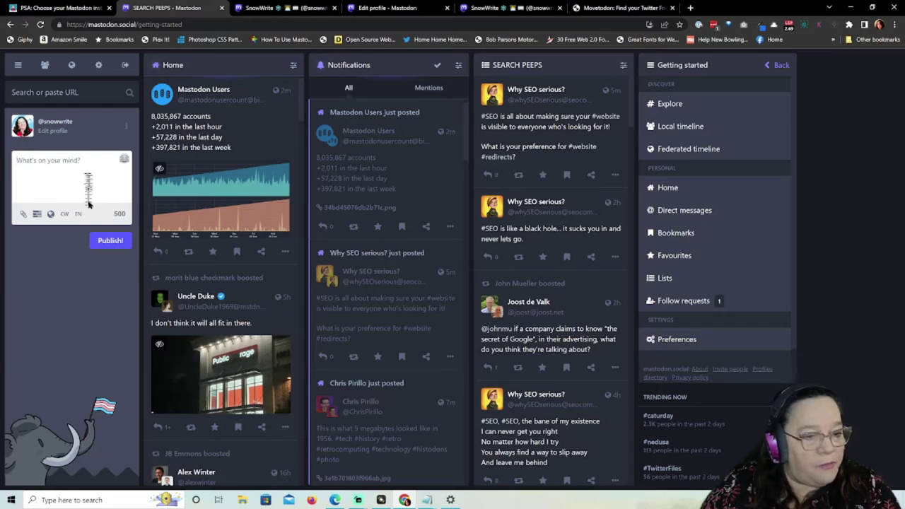
Look at the new post's media file chooser and its visibility options, closing both without choosing anything
left_click(24, 217)
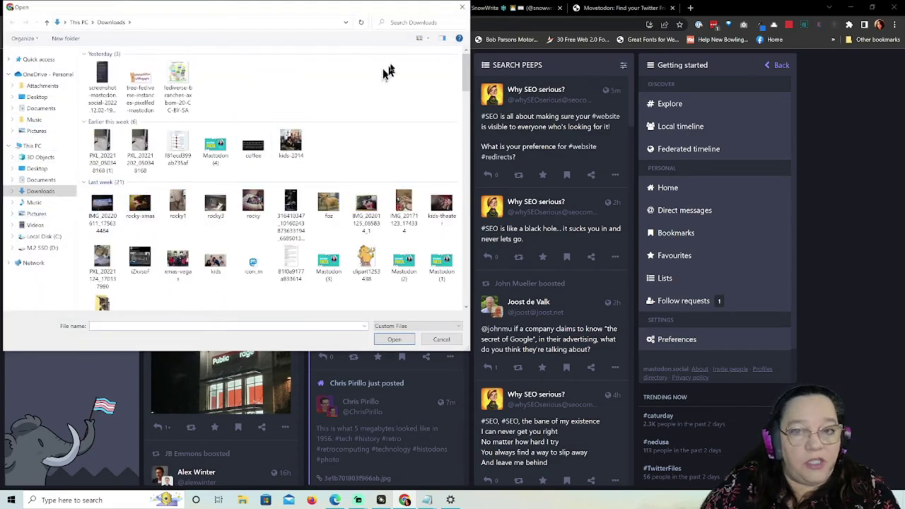
left_click(463, 11)
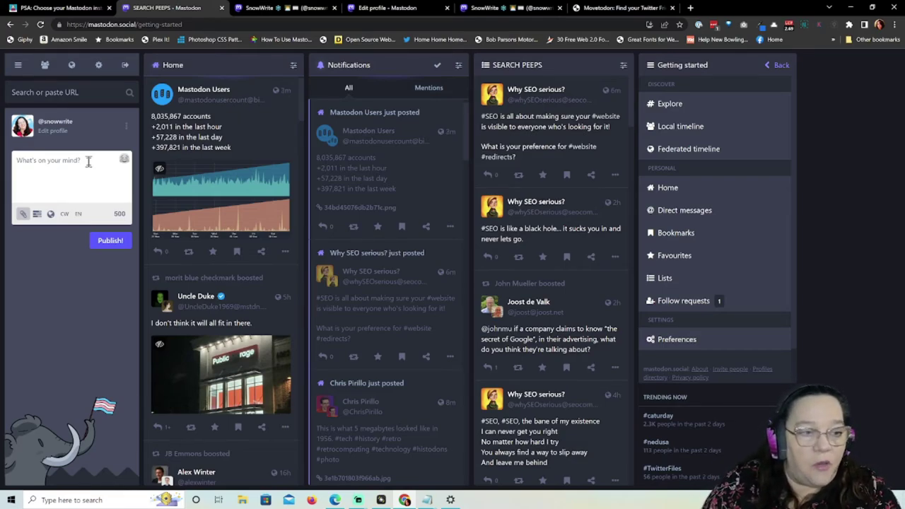
left_click(50, 215)
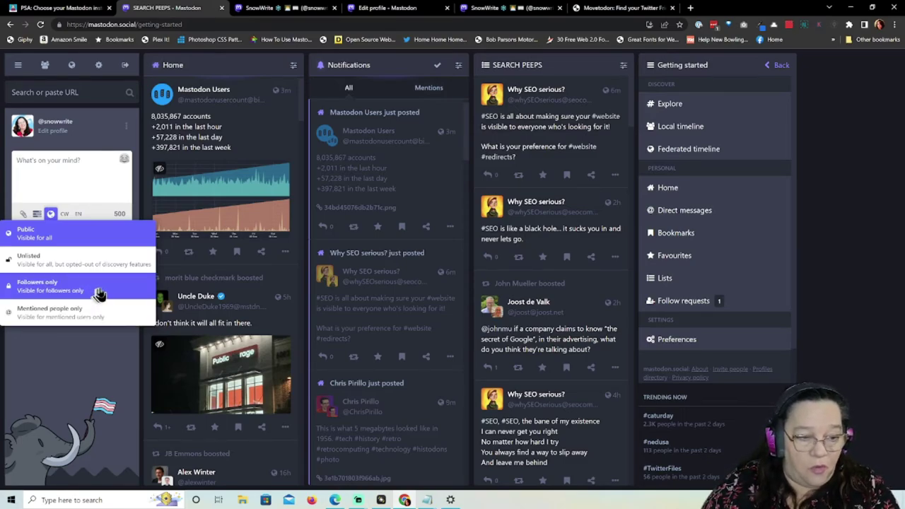
left_click(68, 185)
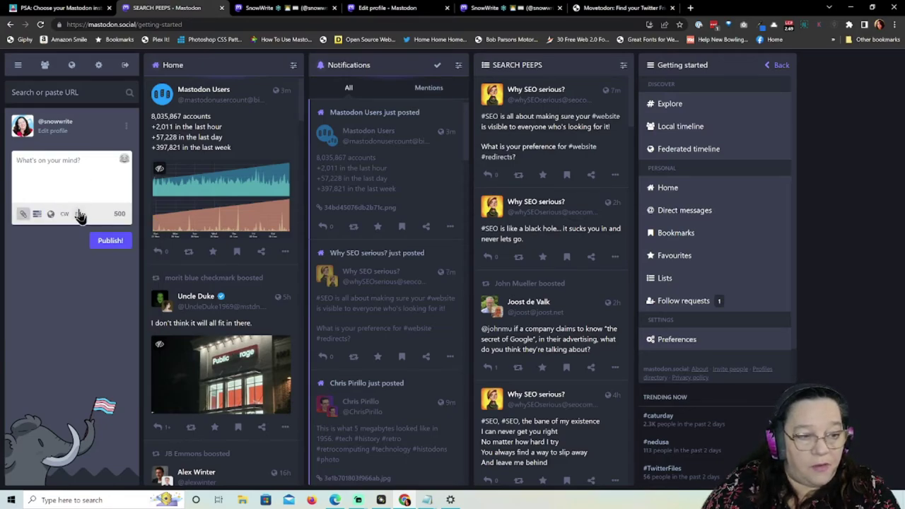
Show the new post's content warning field, look through its language list and emoji picker, and return to the post text
left_click(62, 215)
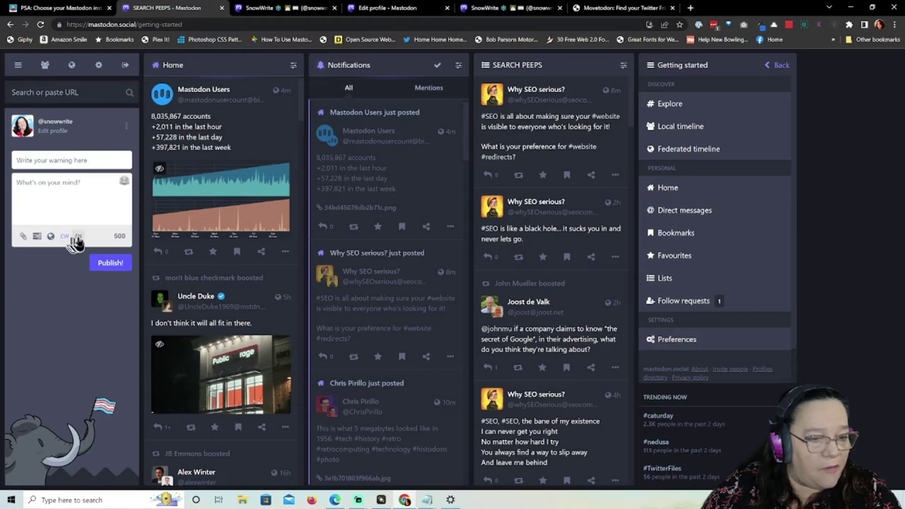
left_click(77, 236)
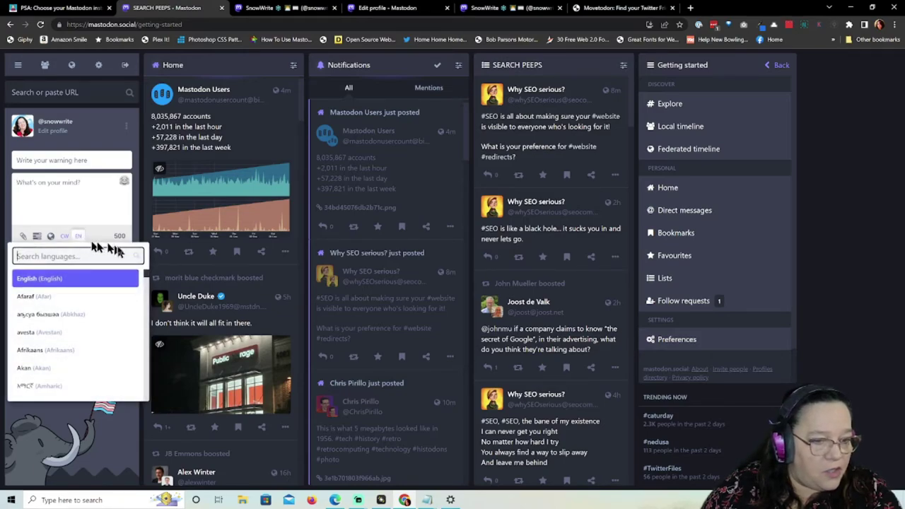
left_click(89, 206)
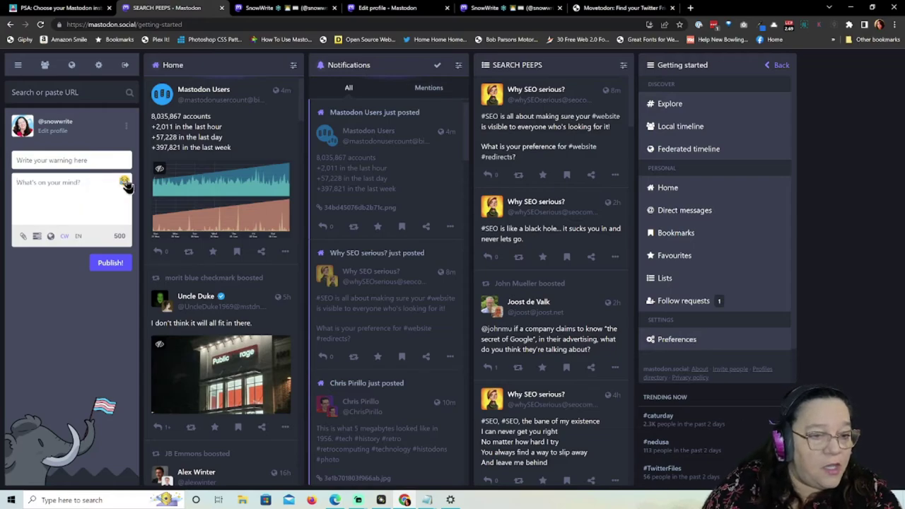
left_click(126, 183)
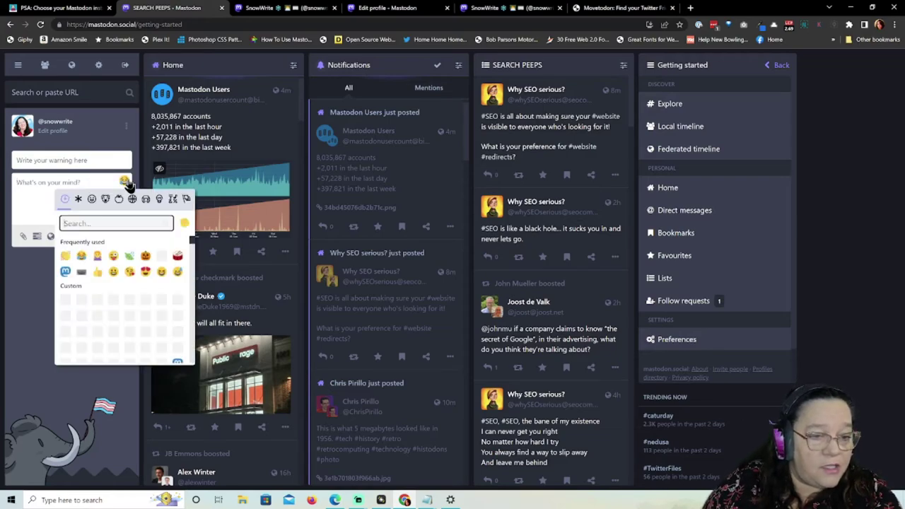
left_click(30, 197)
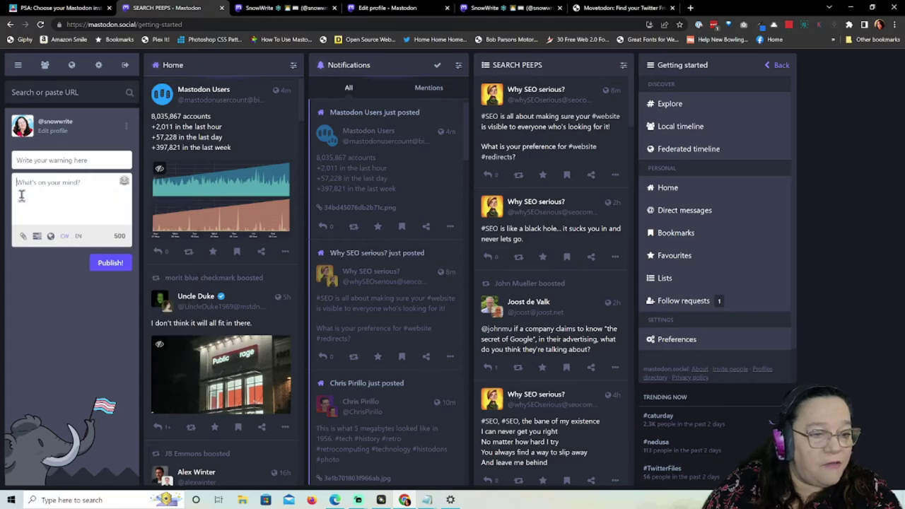
left_click(94, 188)
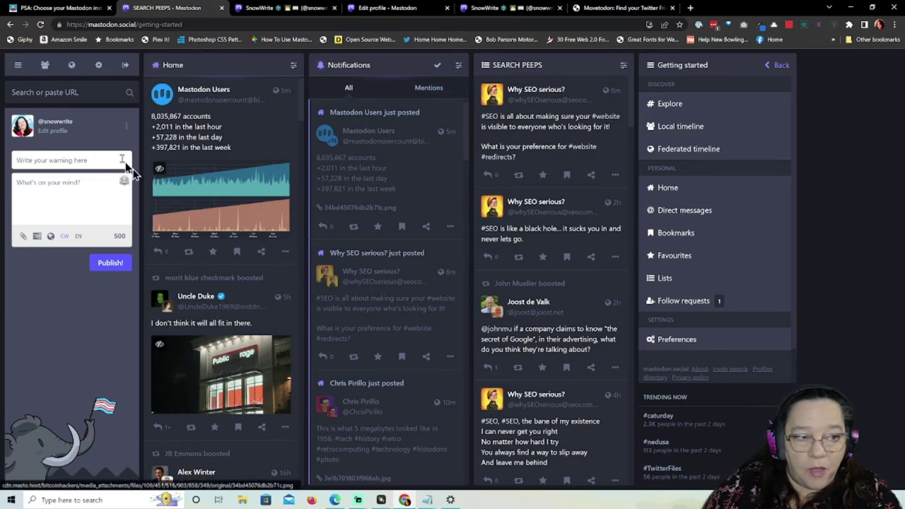
Open the account's own profile, open its pinned post about computer books for editing, and save the post
left_click(62, 124)
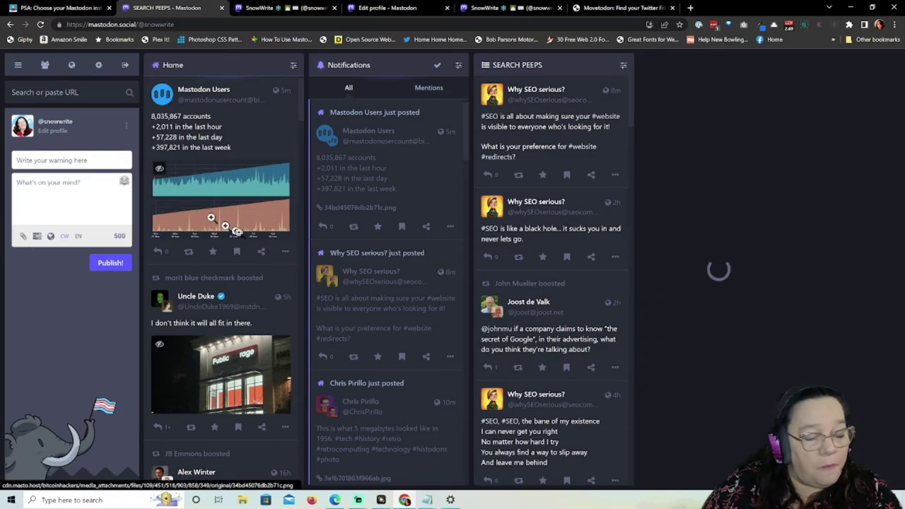
scroll(774, 325, "down", 3)
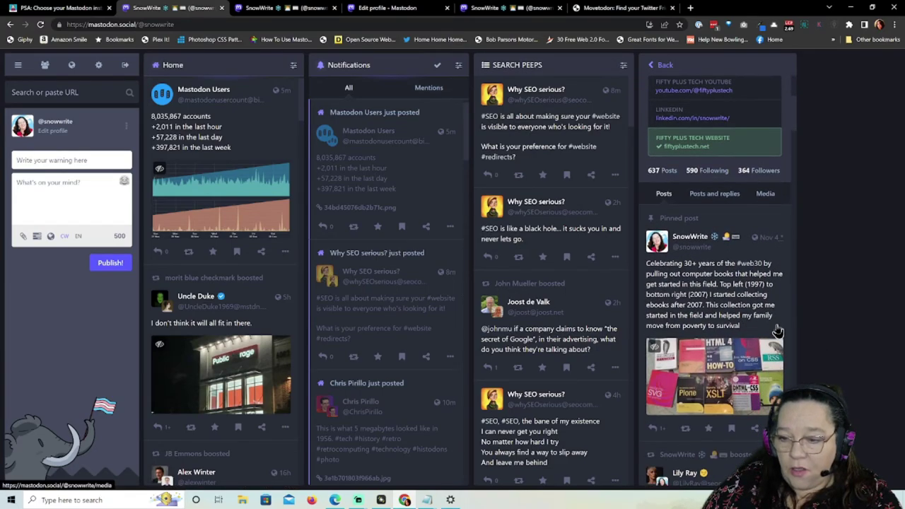
scroll(779, 331, "down", 1)
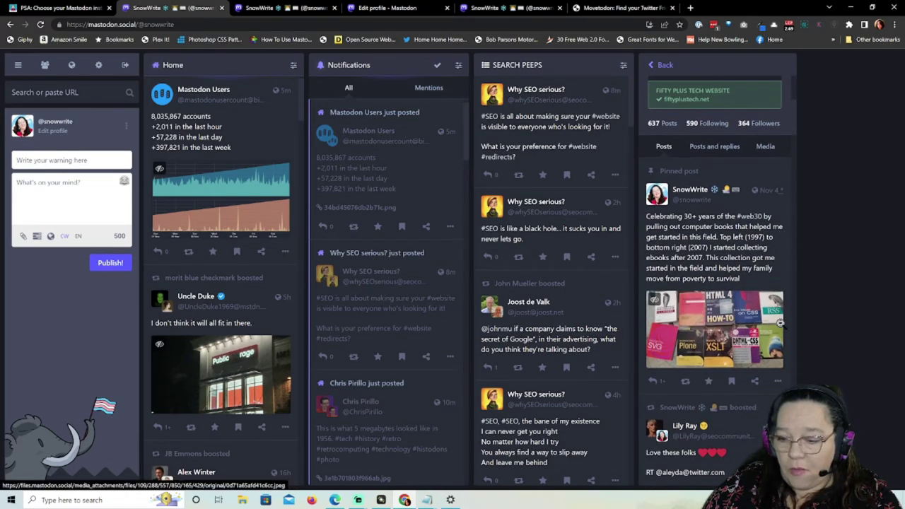
left_click(780, 383)
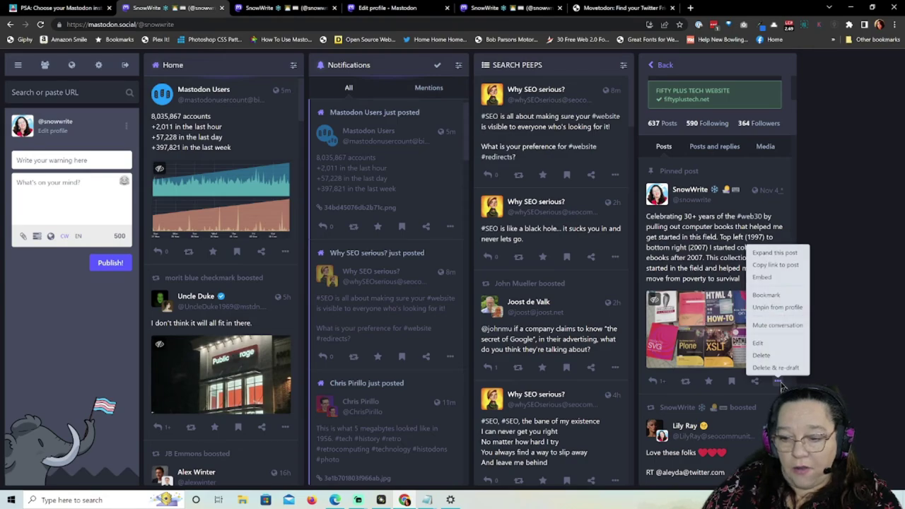
left_click(783, 346)
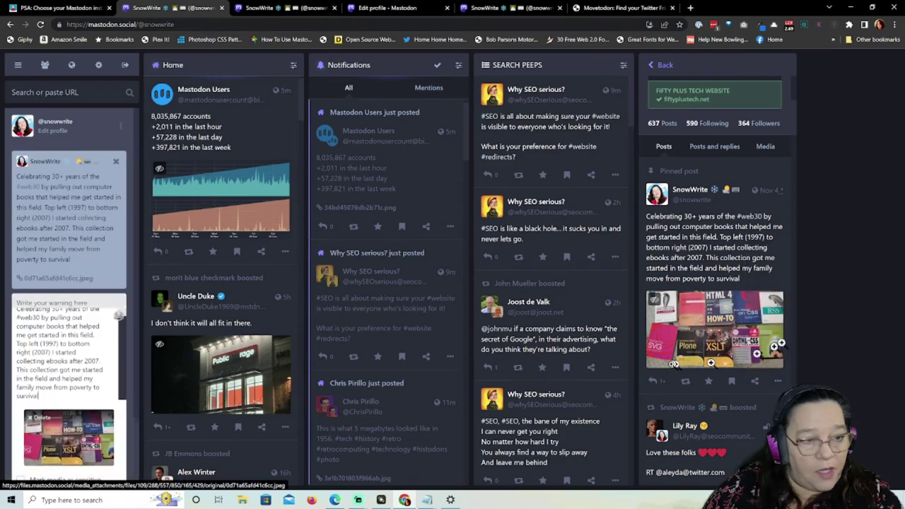
scroll(88, 279, "down", 1)
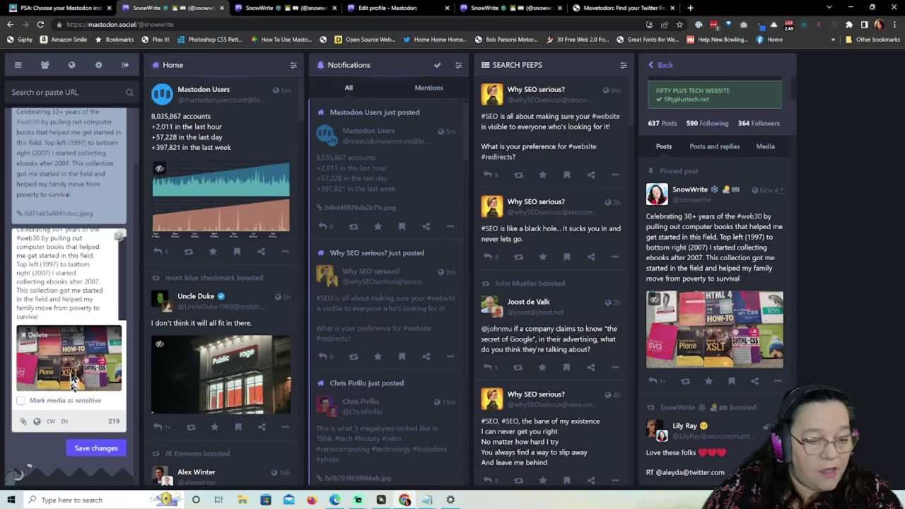
left_click(94, 449)
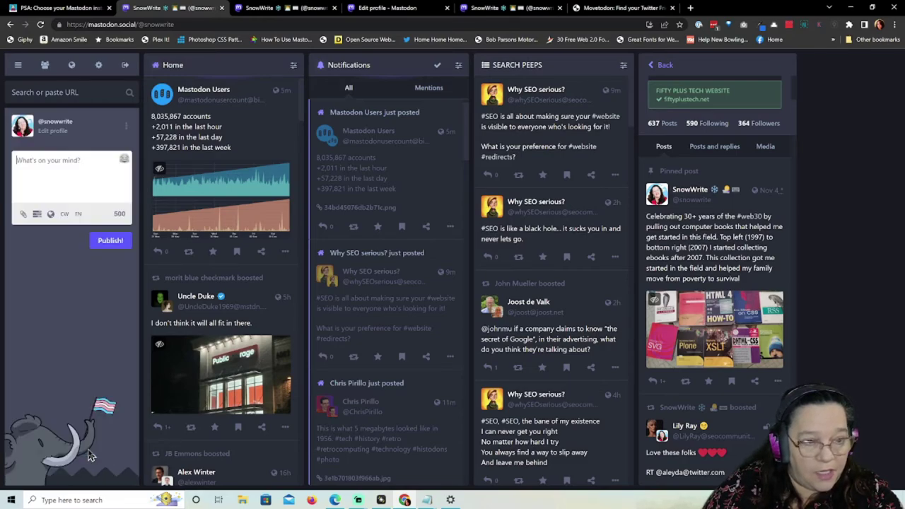
scroll(765, 317, "up", 2)
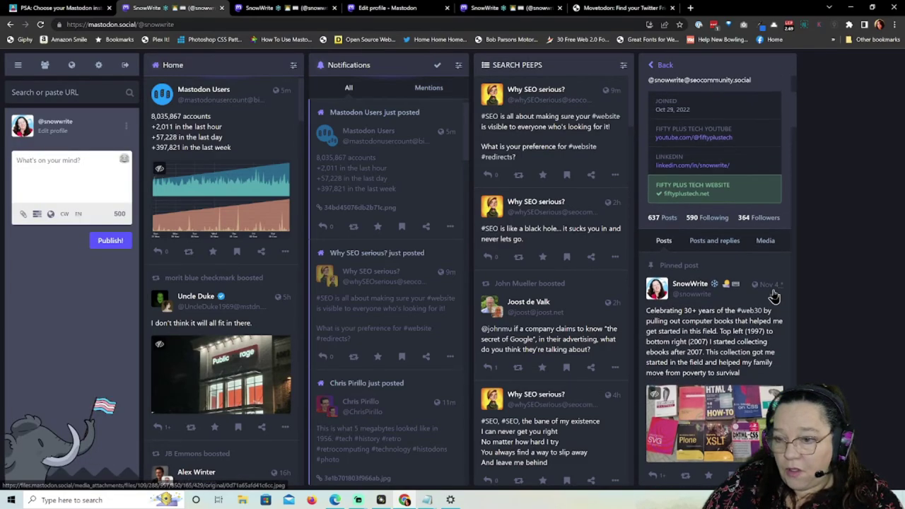
scroll(743, 311, "down", 2)
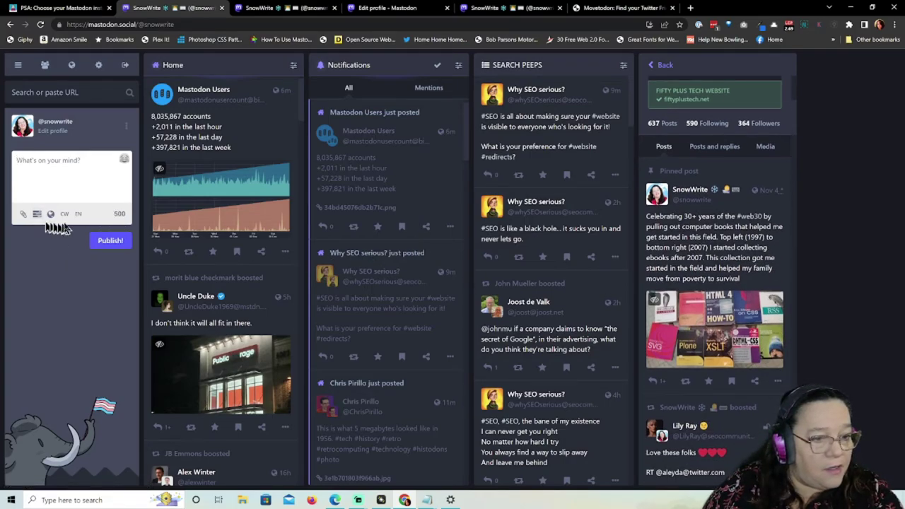
Attach the image fediverse-branches-axbom-20-CC-BY-SA from Downloads to the new post
left_click(23, 216)
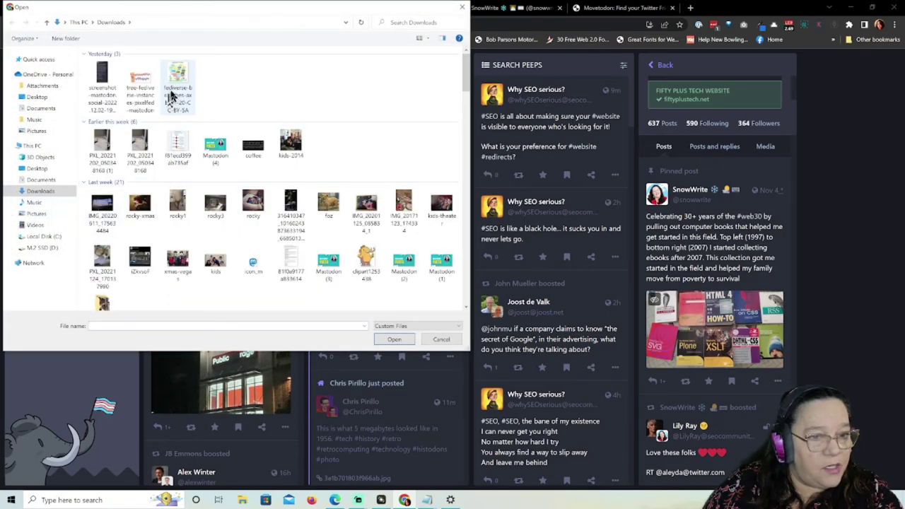
left_click(180, 88)
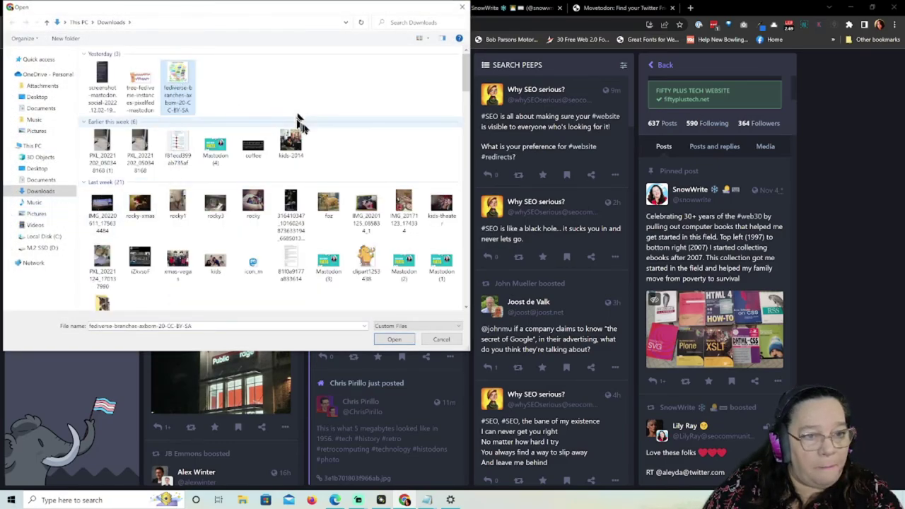
left_click(403, 341)
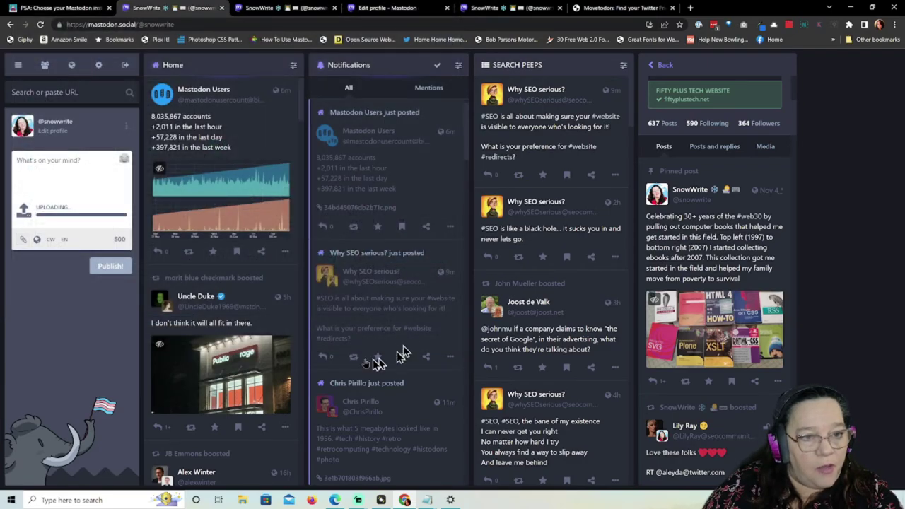
Enter the post text "Hi guys just a test I'm creating a youtube video for new users."
left_click(90, 162)
type("Hi guy")
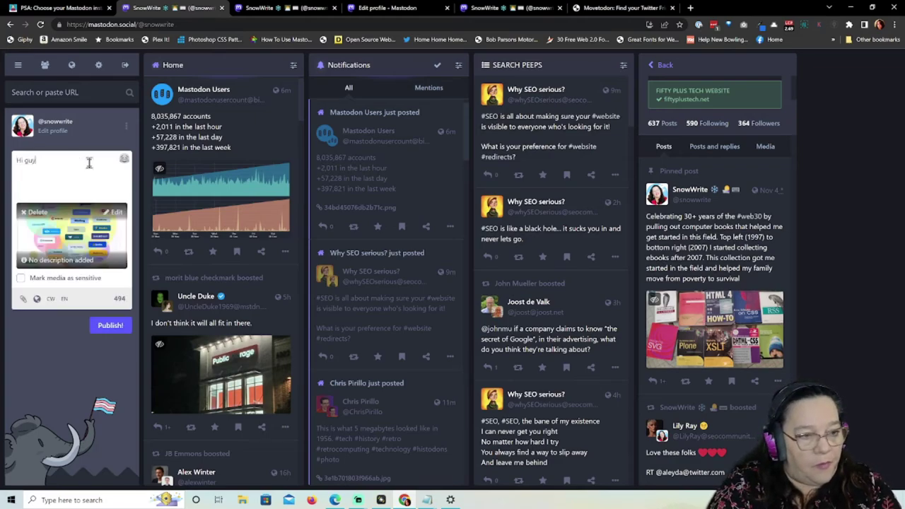
type("s just a test I")
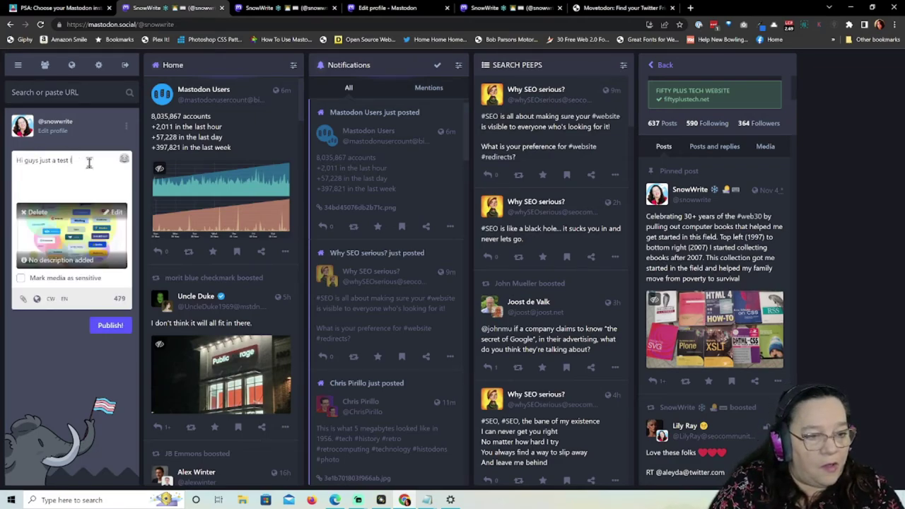
type("'m creating a")
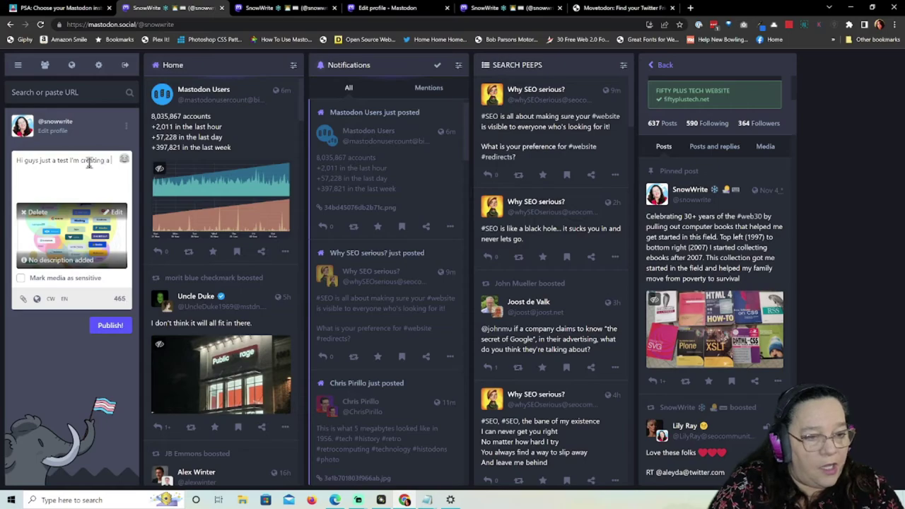
type(" youtube")
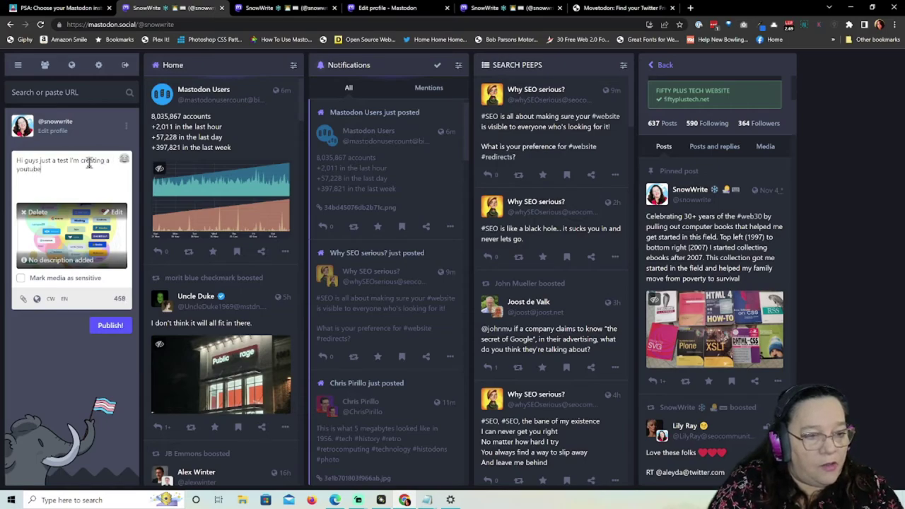
type(" video for new users.")
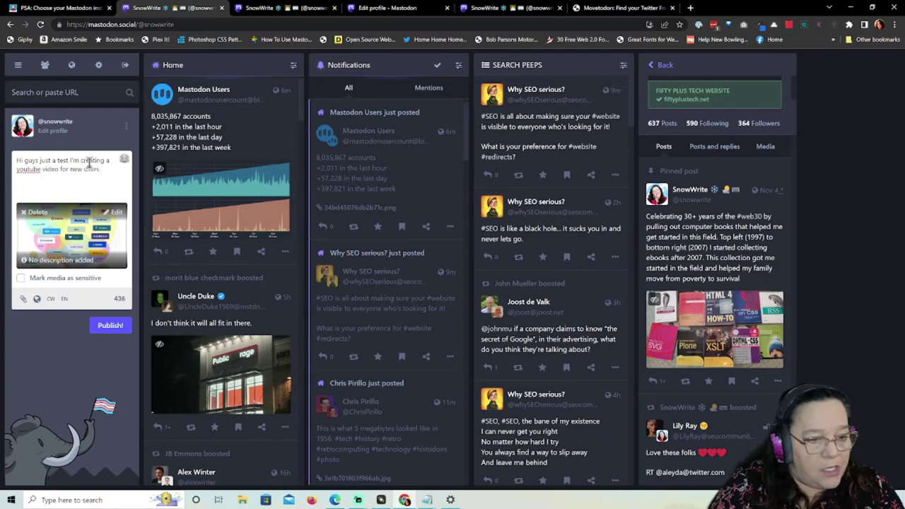
Give the attached image the description "Image of branches of the Fediverse." for the visually impaired and apply it
left_click(44, 261)
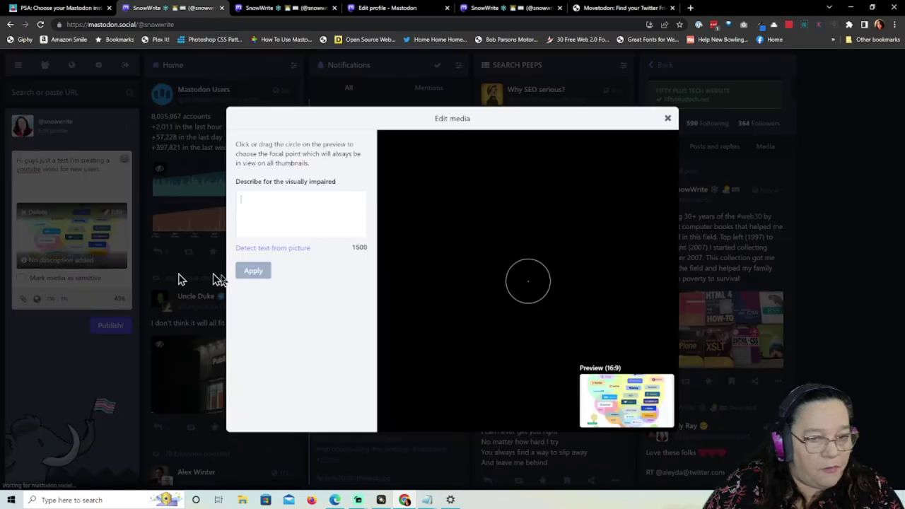
type("Ima")
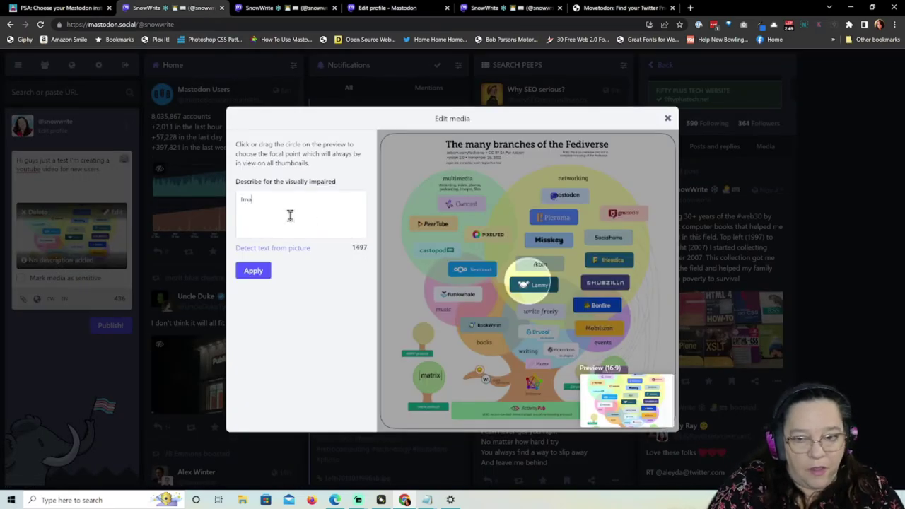
type("ge of branches o")
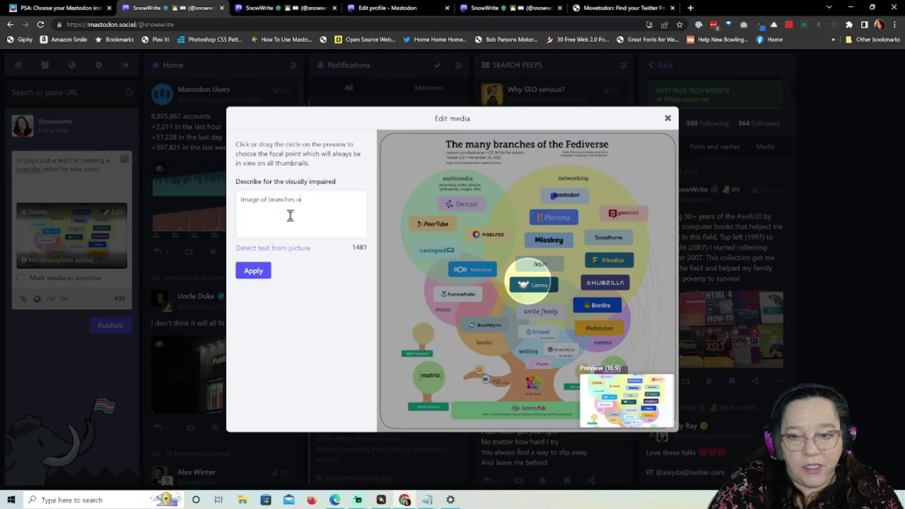
type("f the Fediverse")
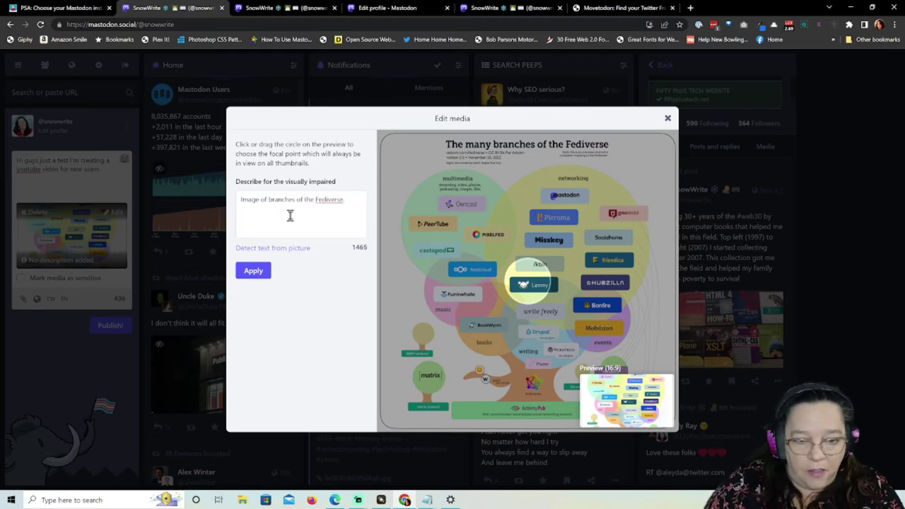
left_click(255, 273)
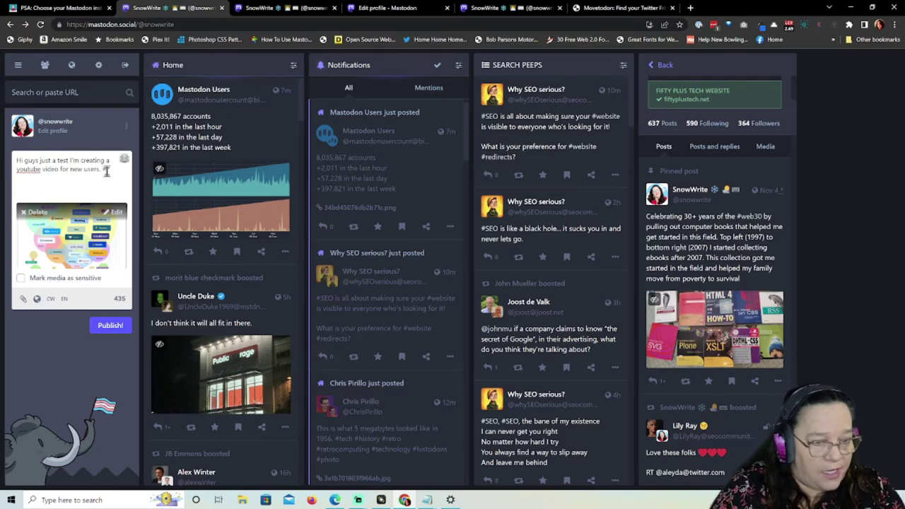
Add the hashtags #fediverse, #boostme and #howboostswork at the end of the post text and publish the post
type("#fedi")
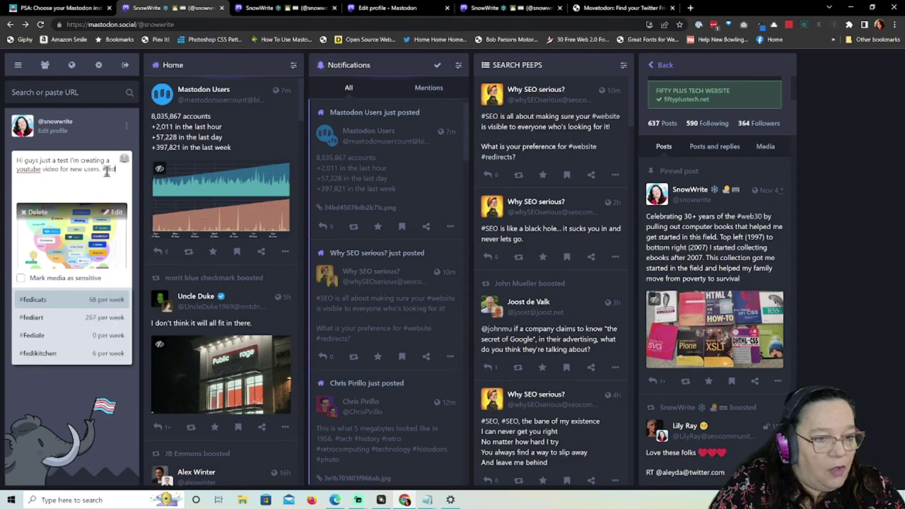
type("verse")
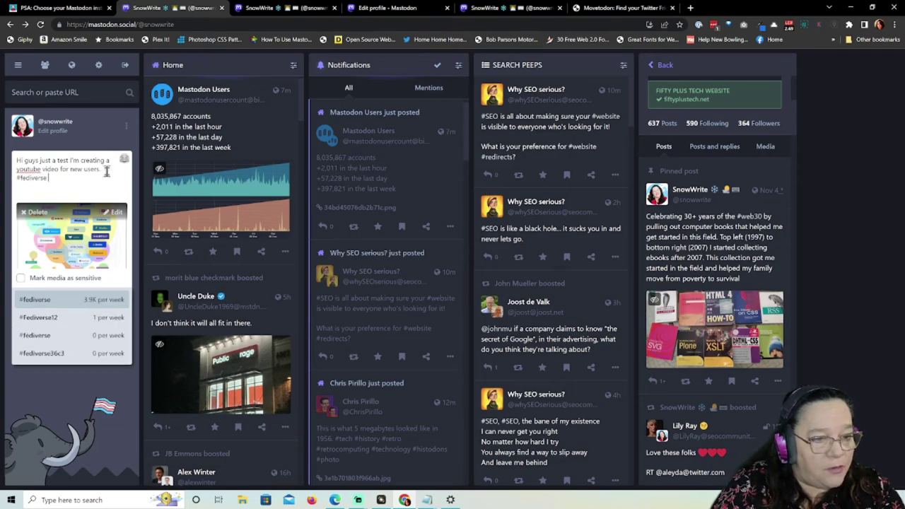
type(" #bosst")
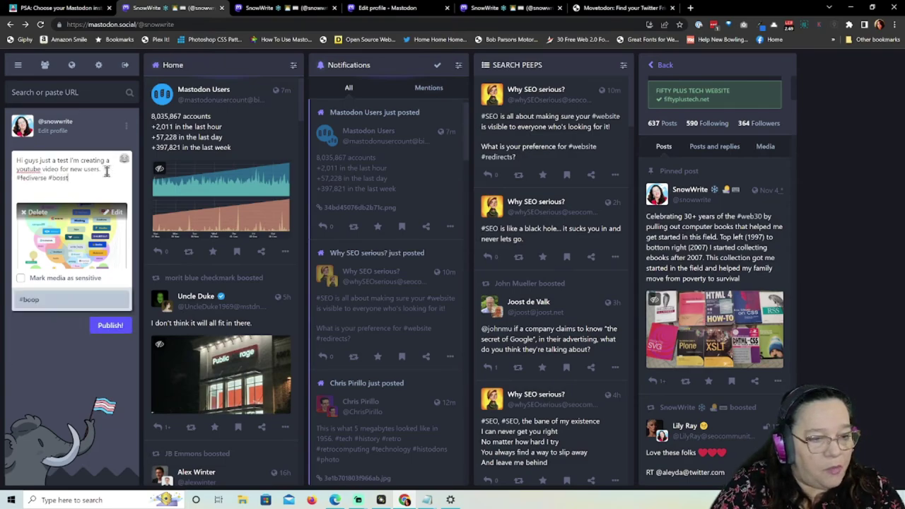
key("BackSpace")
key("BackSpace")
key("BackSpace")
type("ost")
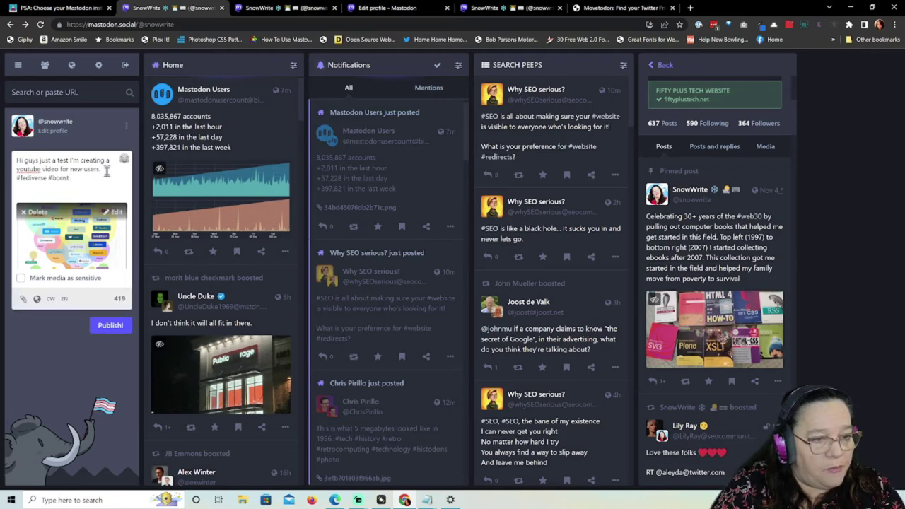
type("me")
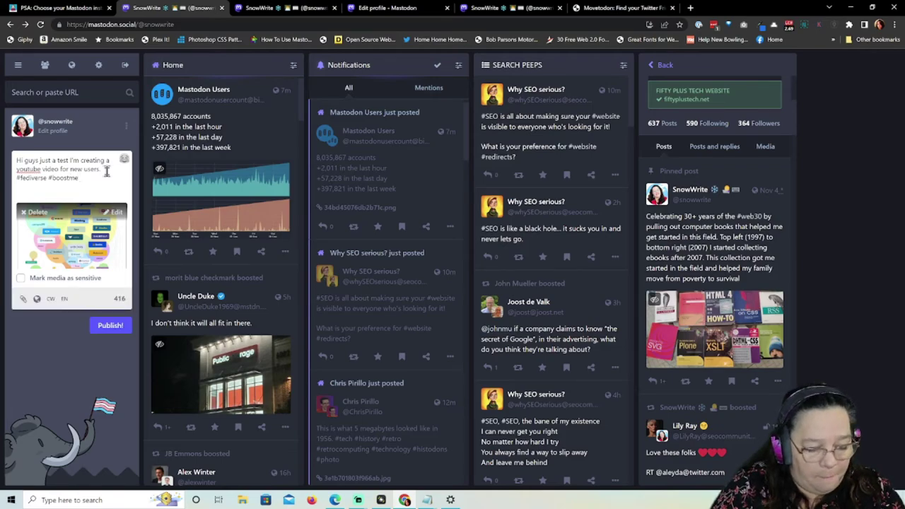
type(" #howtos")
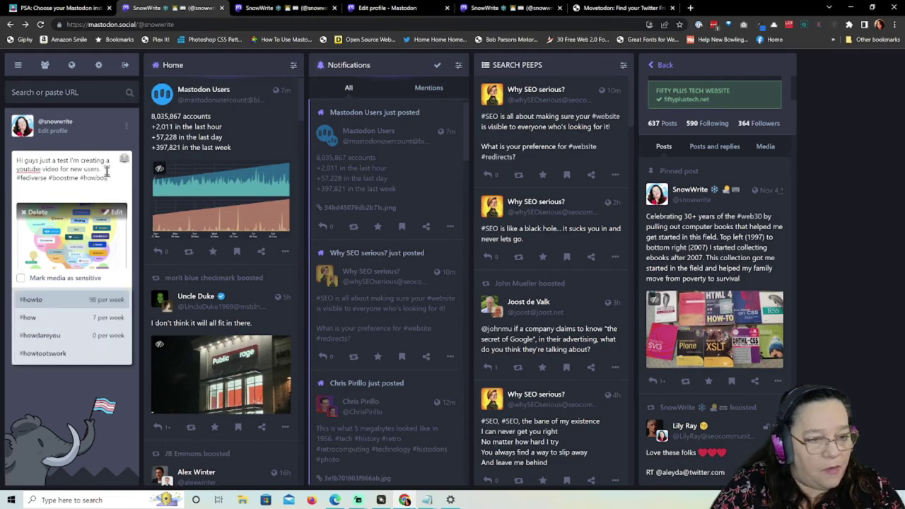
type("network")
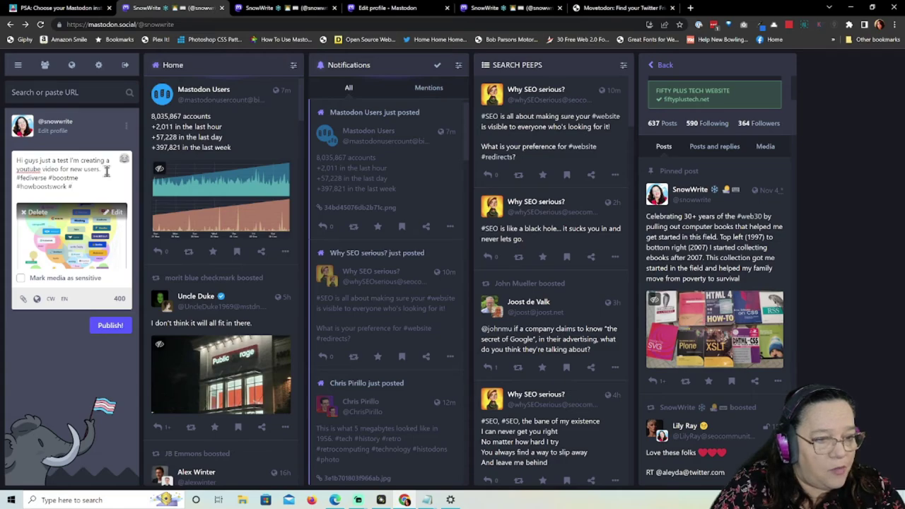
key("BackSpace")
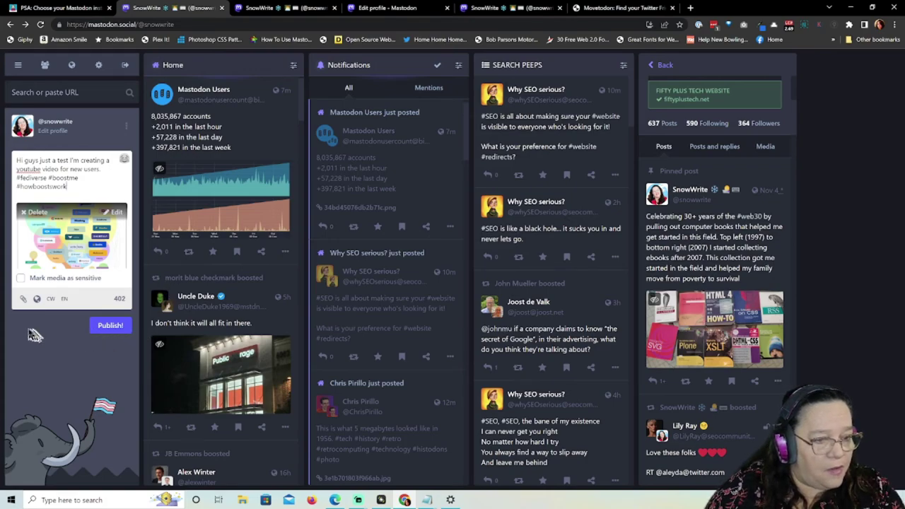
left_click(106, 329)
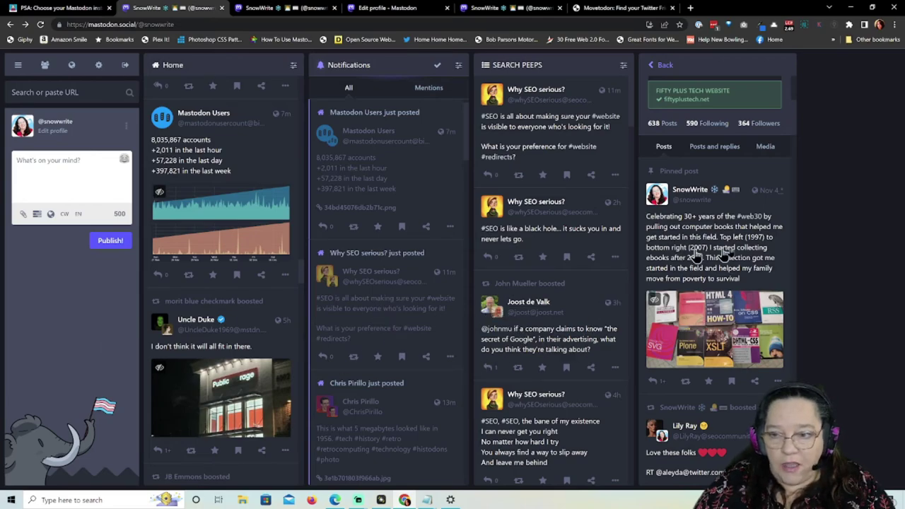
scroll(771, 240, "down", 3)
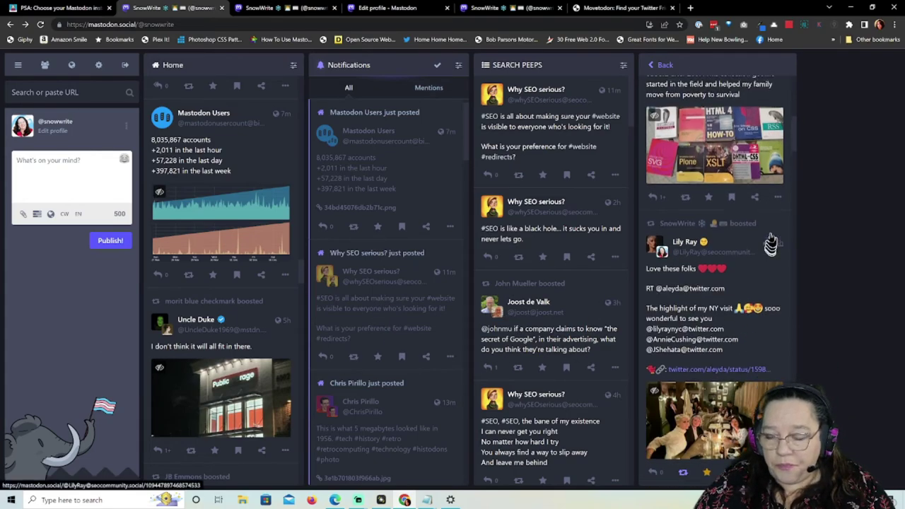
scroll(771, 240, "up", 5)
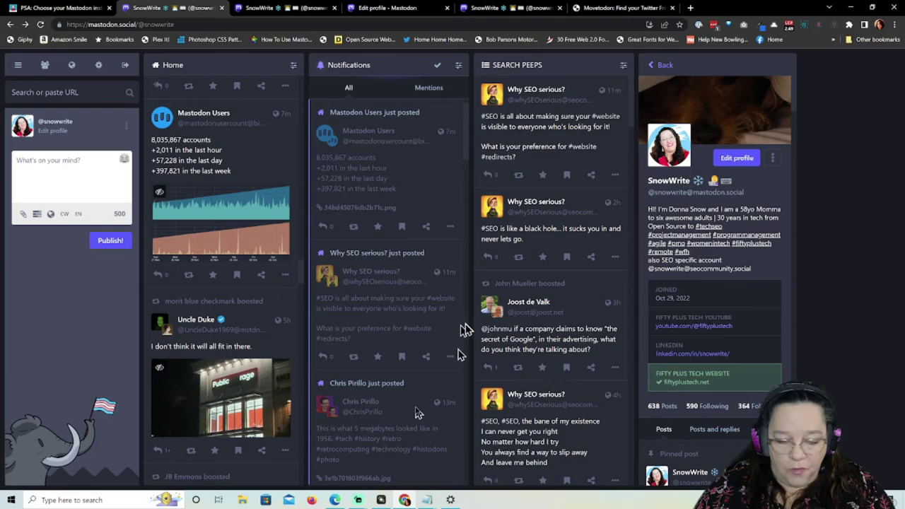
left_click(335, 500)
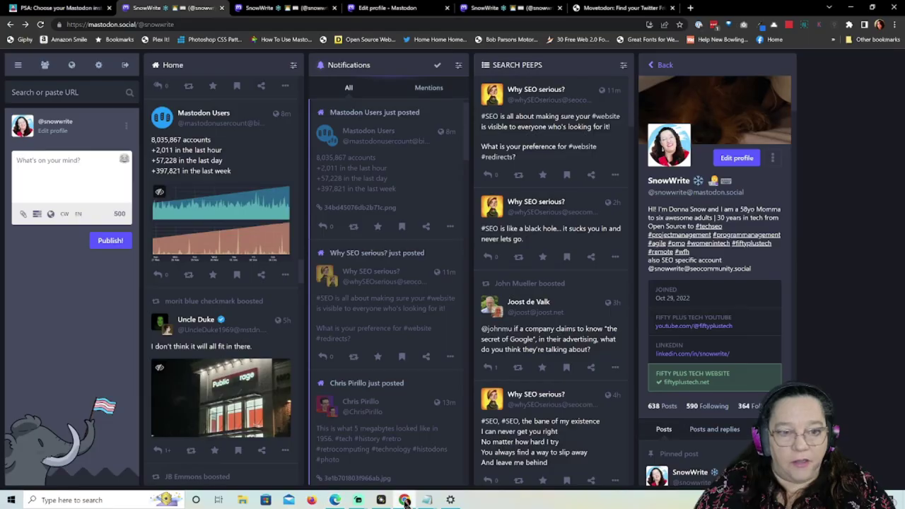
left_click(404, 500)
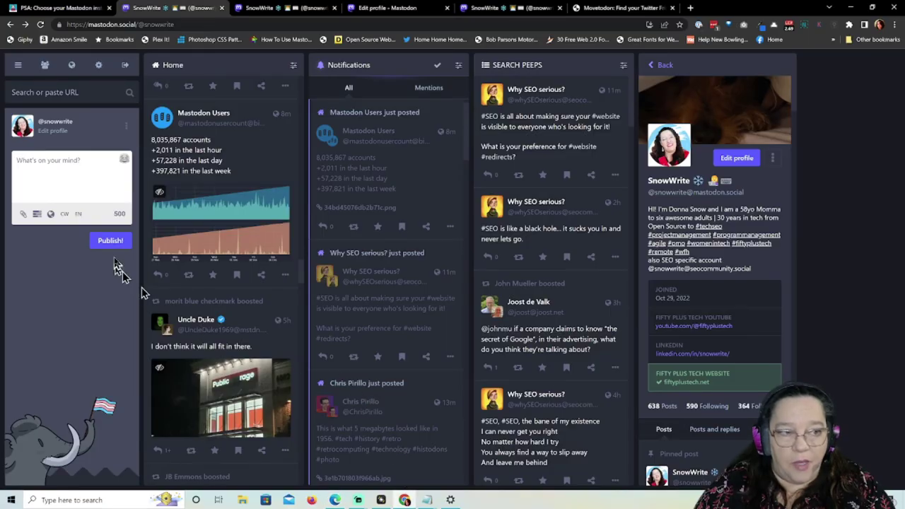
Check the advanced search format hints, search for the hashtag #crochet, and browse the posts in its feed
left_click(85, 92)
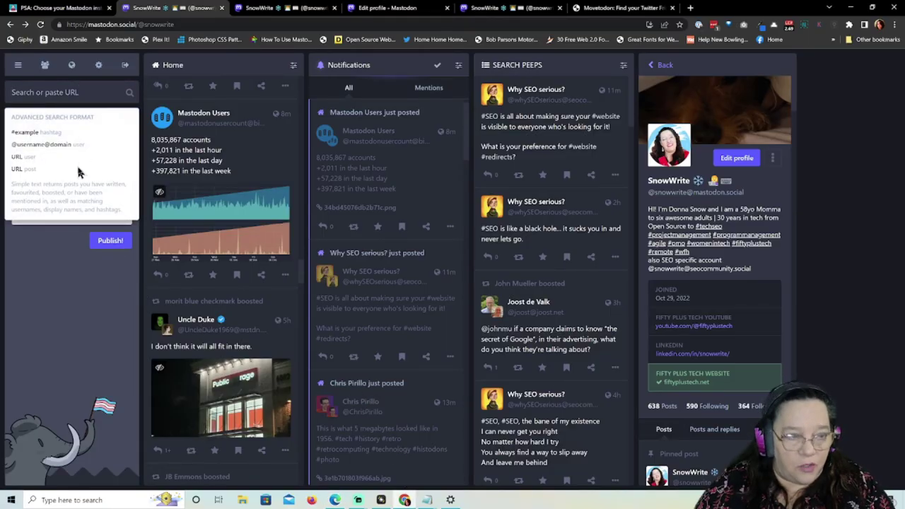
left_click(49, 287)
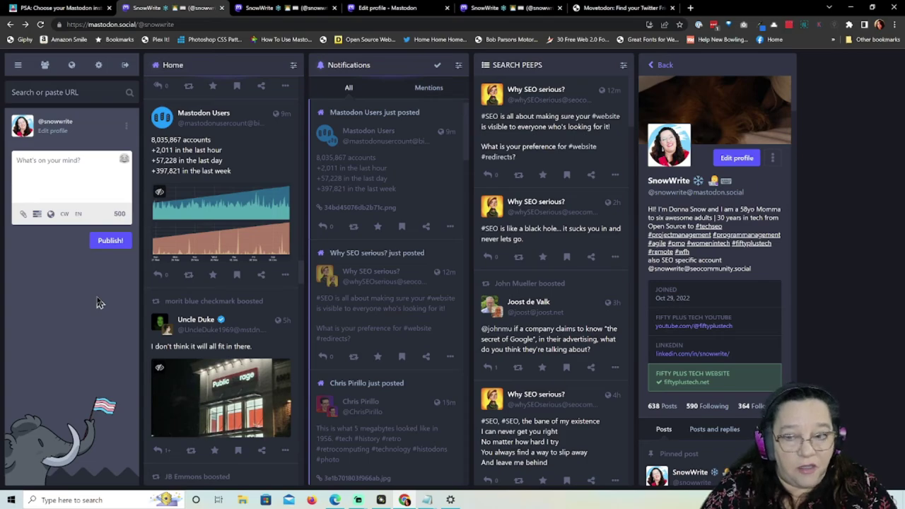
left_click(82, 94)
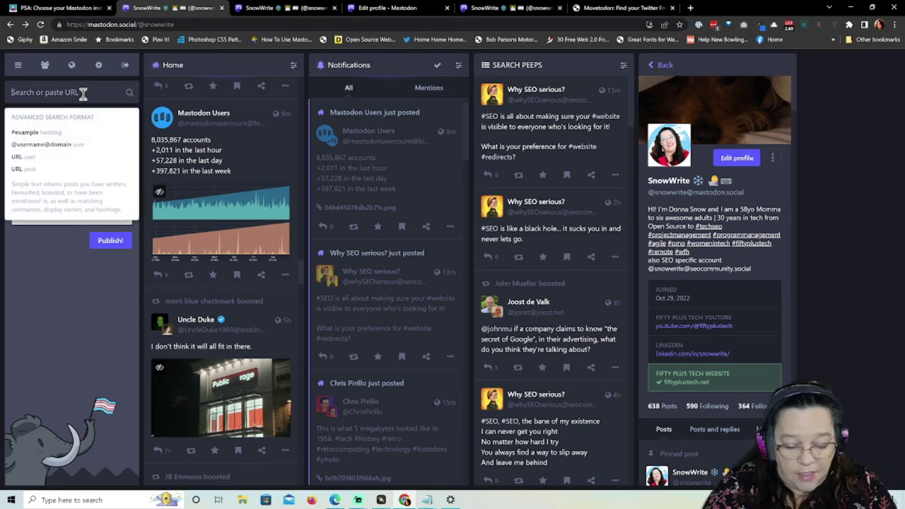
type("#crochet")
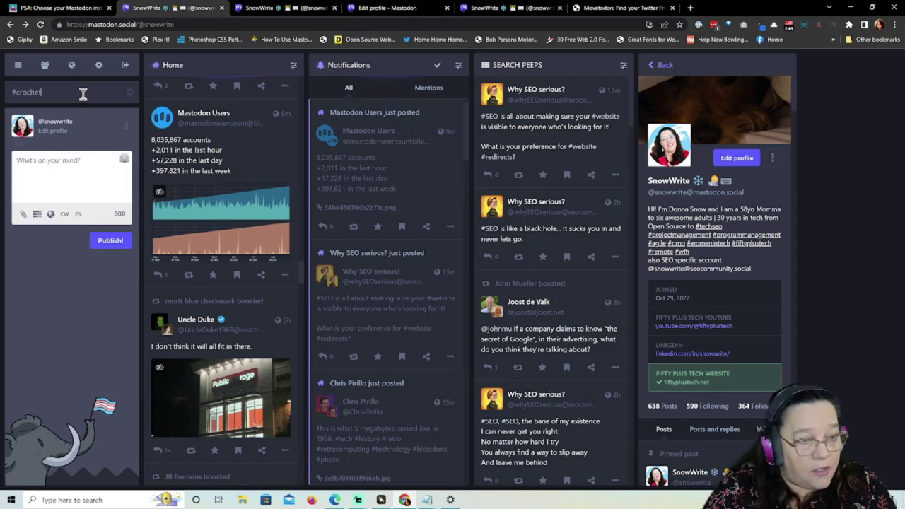
key("Return")
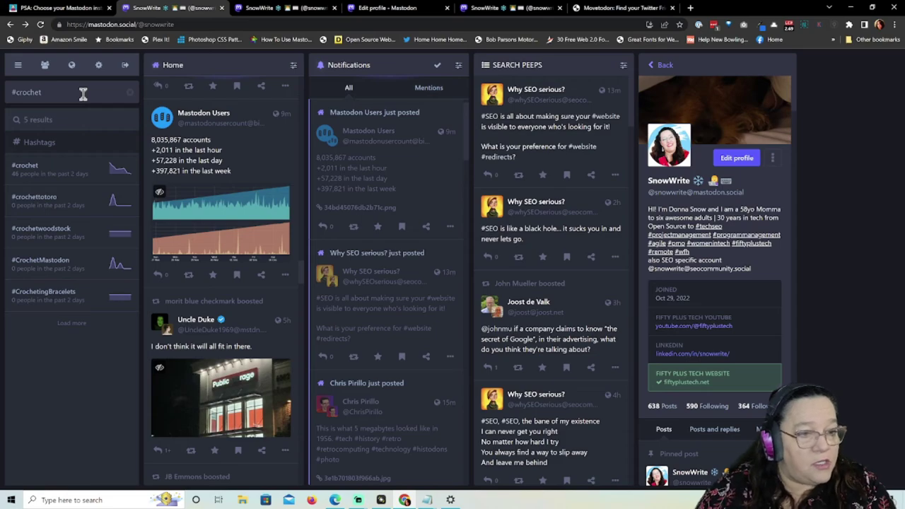
left_click(30, 174)
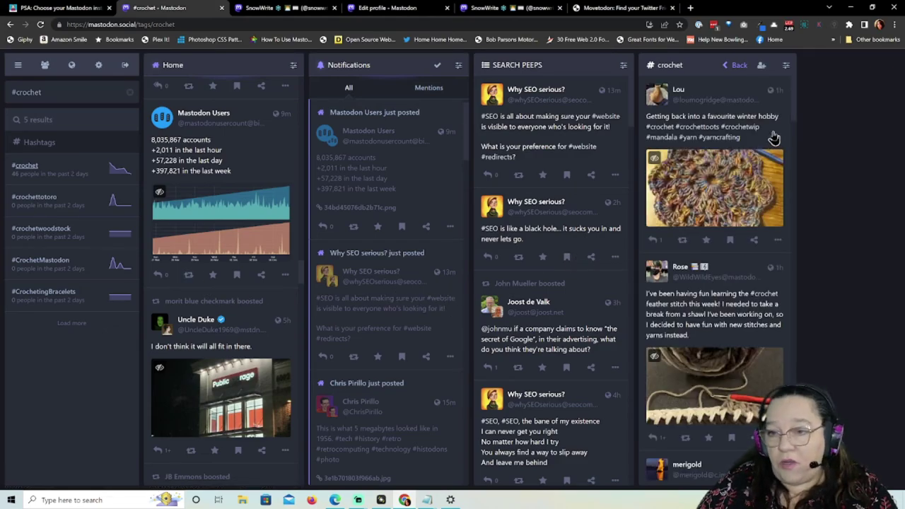
scroll(774, 138, "down", 5)
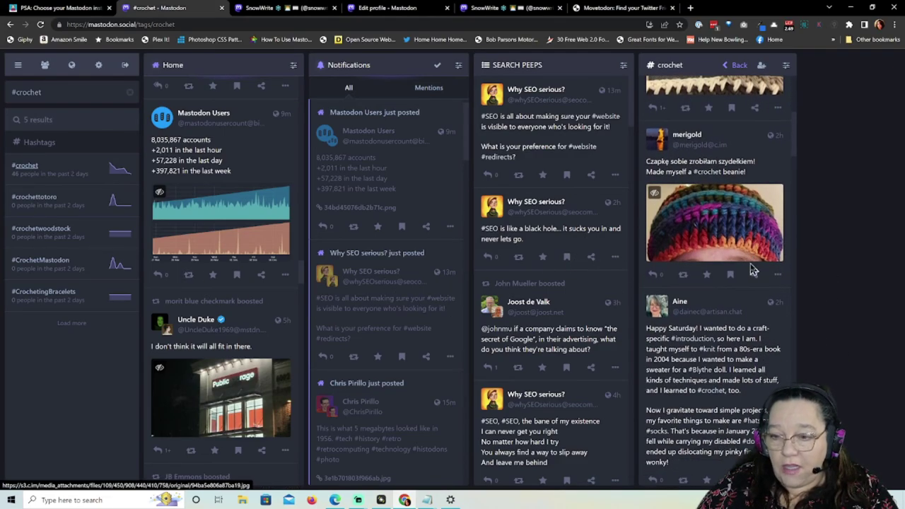
scroll(753, 270, "down", 1)
scroll(754, 271, "down", 6)
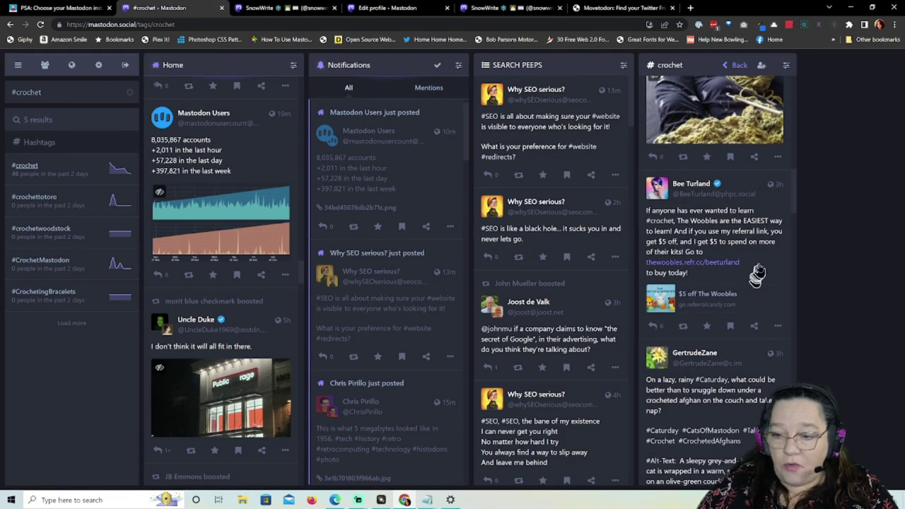
scroll(761, 280, "down", 3)
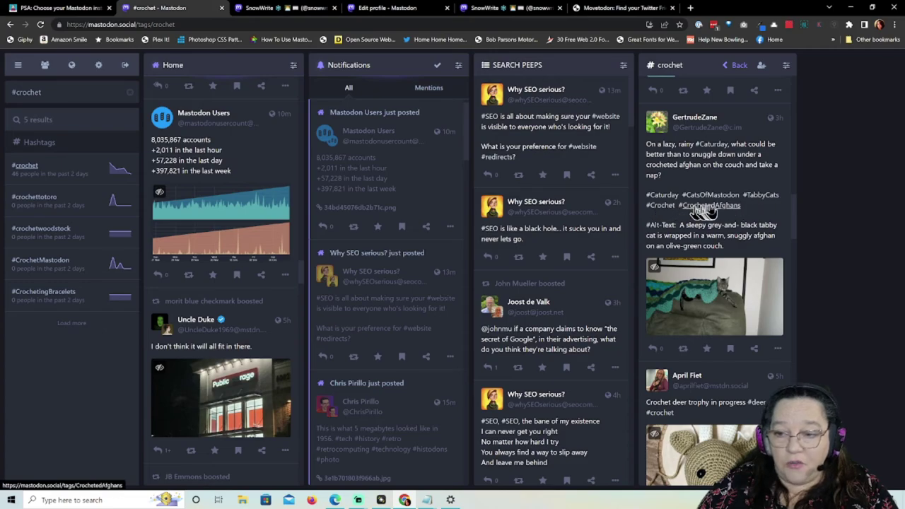
scroll(743, 211, "down", 10)
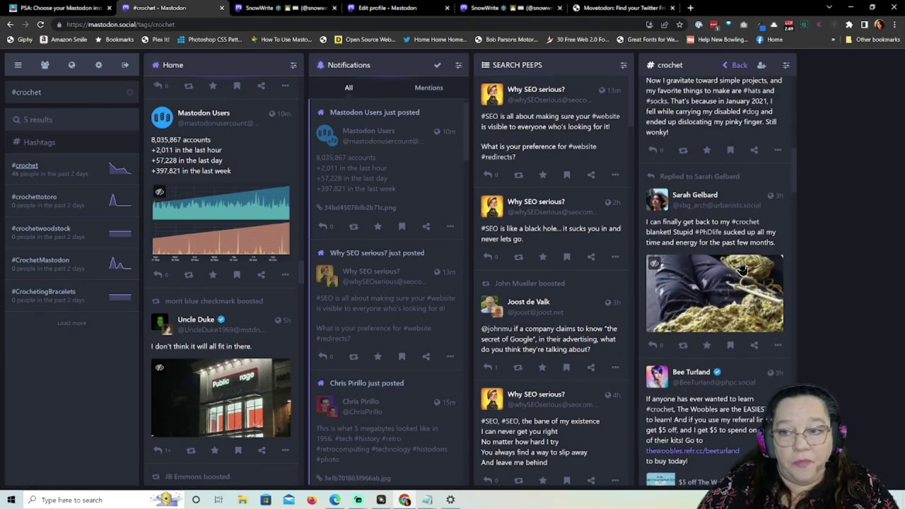
scroll(742, 268, "up", 5)
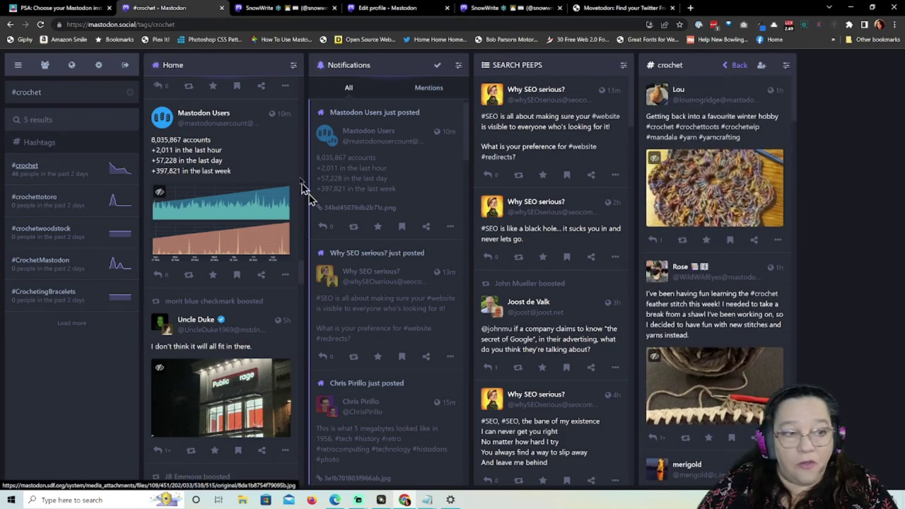
Clear the #crochet search term and search for the hashtag #seo instead
left_click(49, 92)
key("BackSpace")
key("BackSpace")
key("BackSpace")
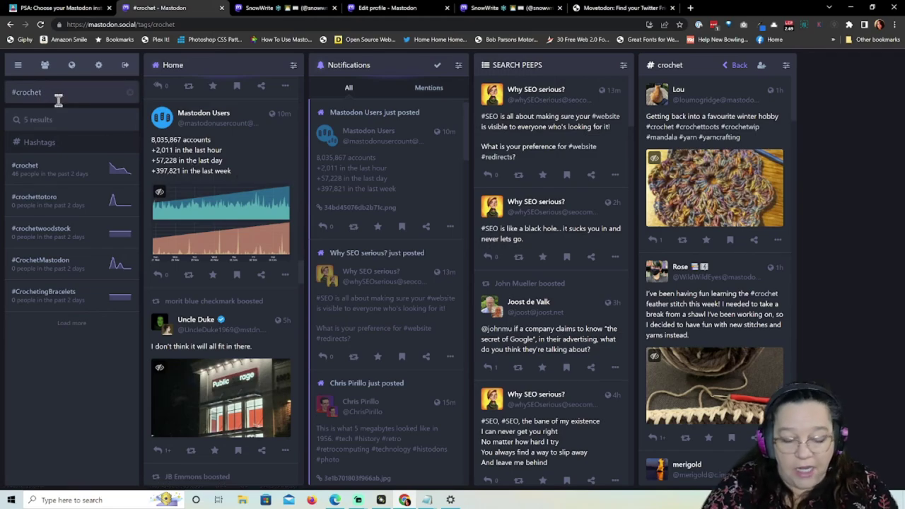
key("BackSpace")
key("BackSpace")
key("BackSpace")
key("BackSpace")
key("BackSpace")
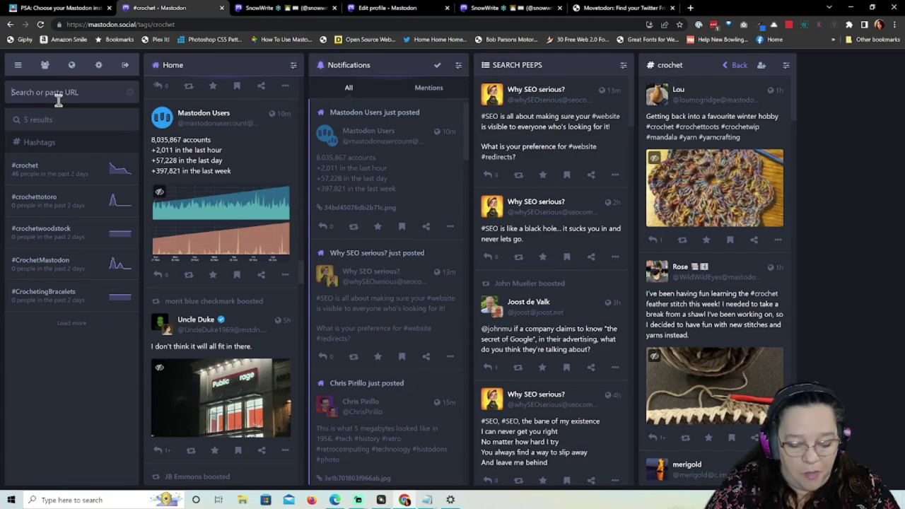
type("#seo")
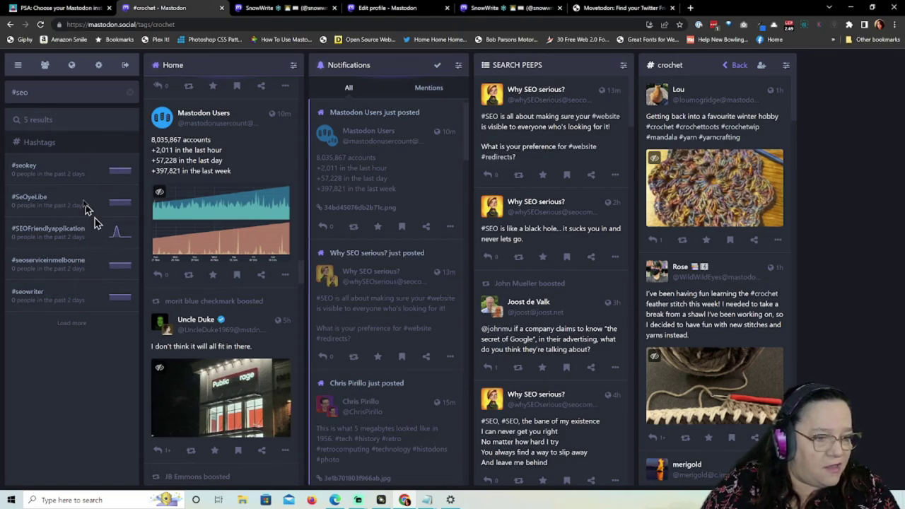
Change the search term to #search to see matching hashtags, and clear the search term
left_click(39, 93)
key("BackSpace")
type("arch")
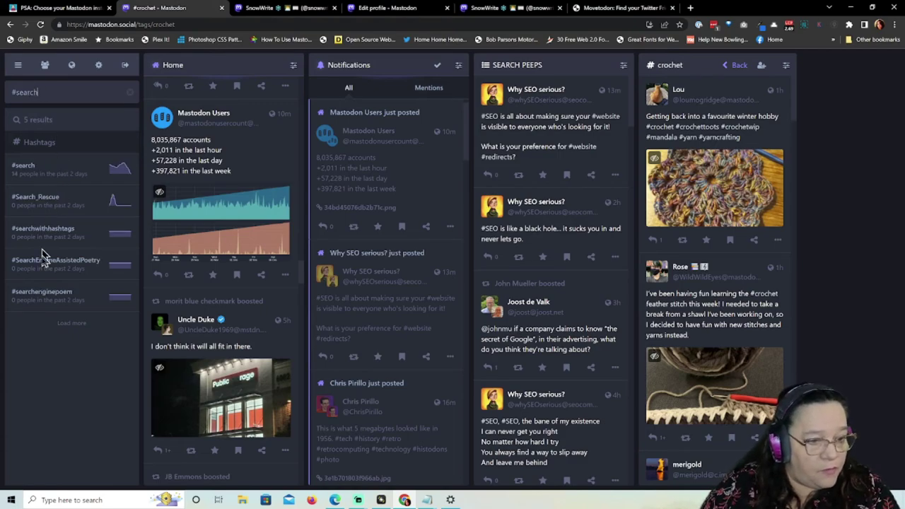
key("ctrl+a")
key("BackSpace")
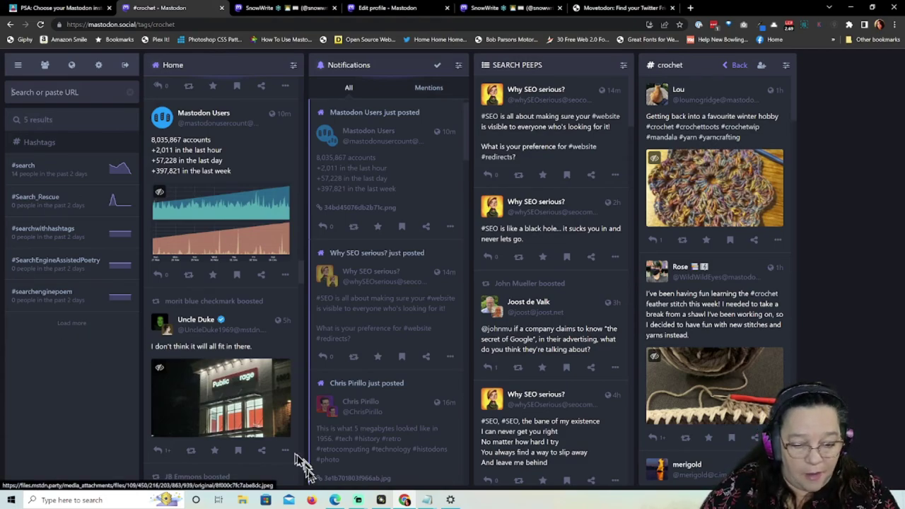
Switch to mastodon.pdf in Edge and read from the notes on searching Mastodon to the Next Session slide
left_click(334, 500)
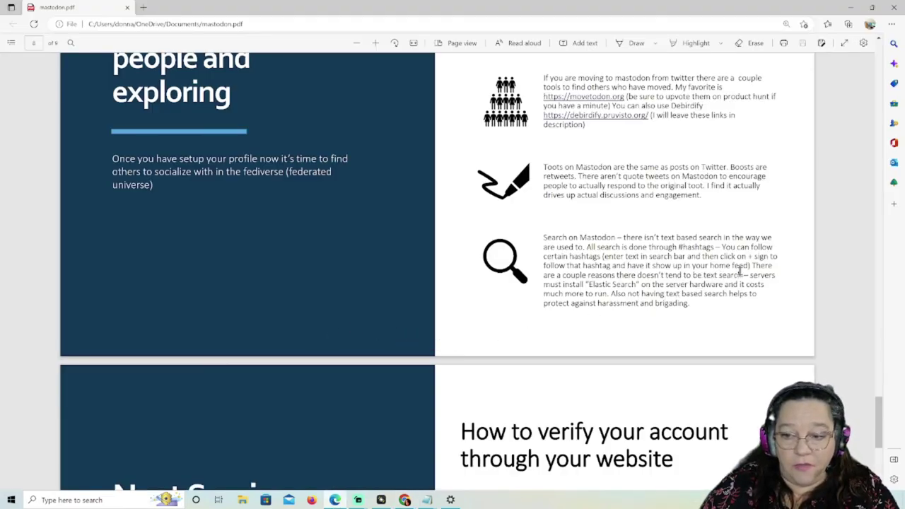
scroll(714, 280, "down", 1)
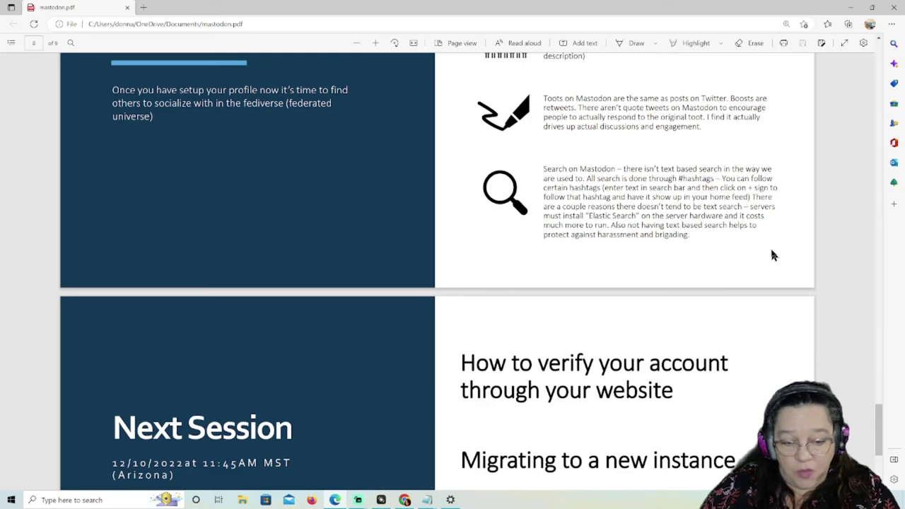
scroll(772, 256, "down", 2)
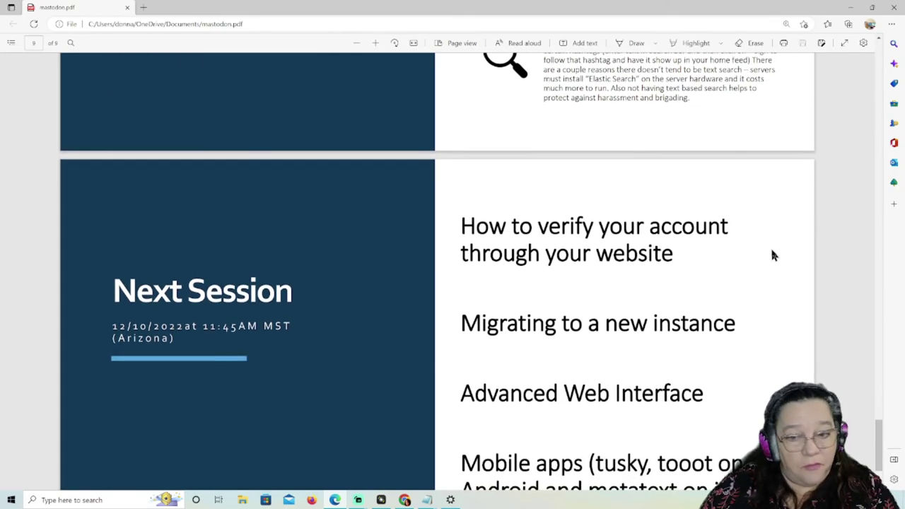
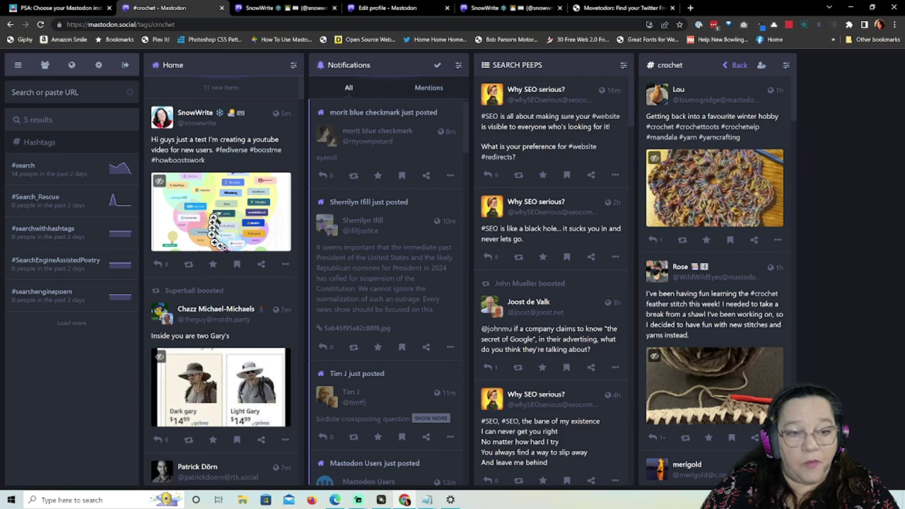
Load the new items in the Home timeline and look at the posts above the published test post
left_click(224, 89)
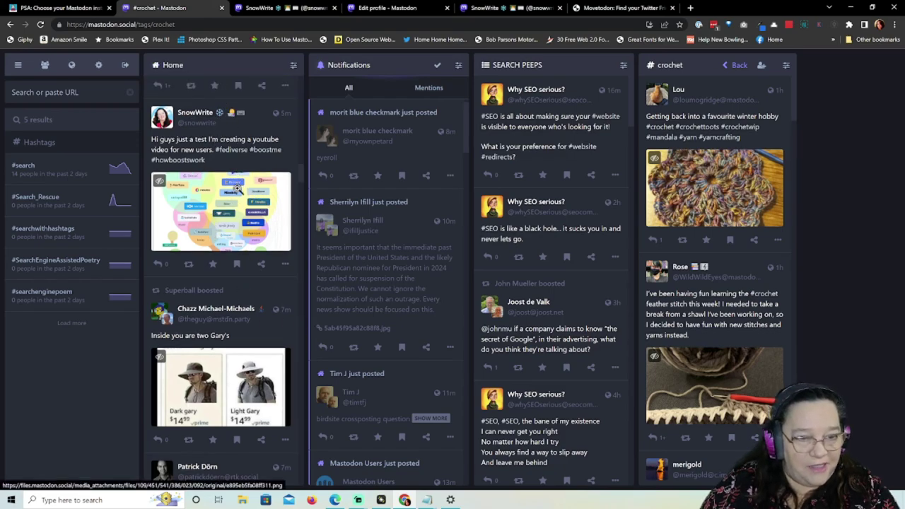
scroll(237, 184, "up", 2)
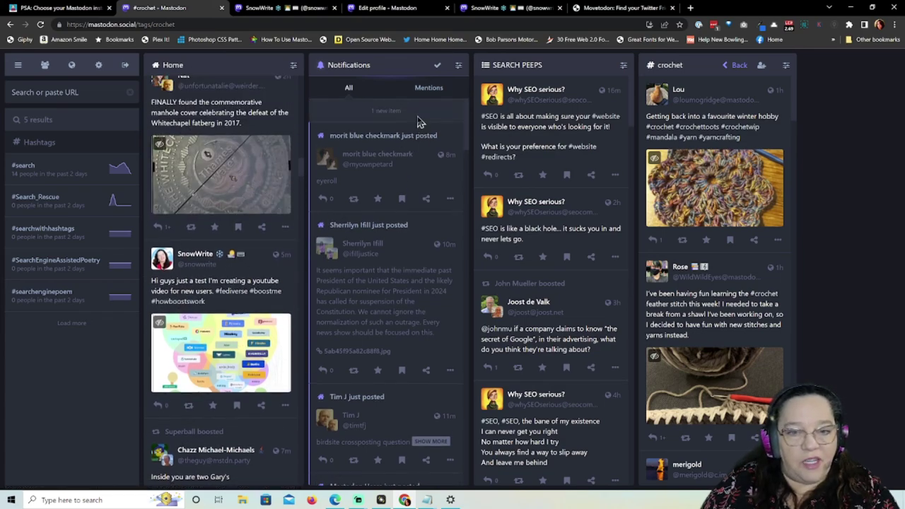
Load the new item in the Notifications column and return to the published test post in the Home timeline
left_click(418, 113)
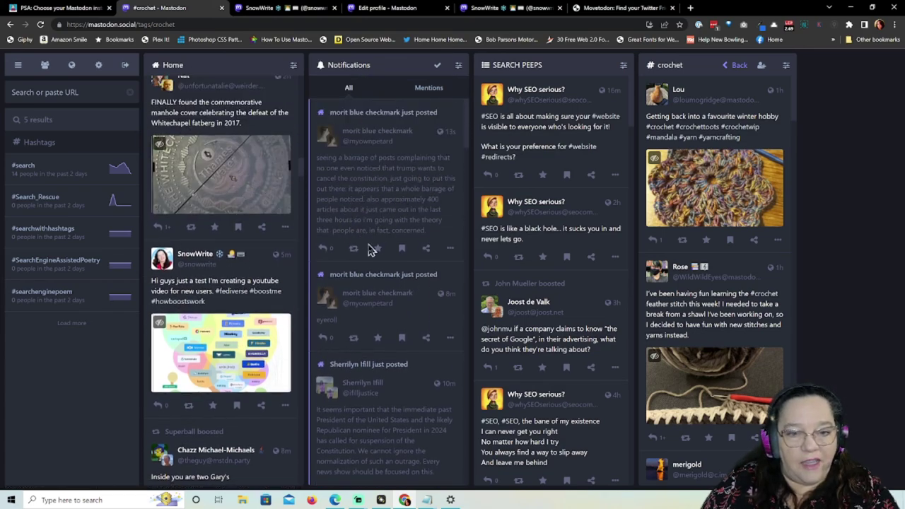
scroll(221, 354, "down", 1)
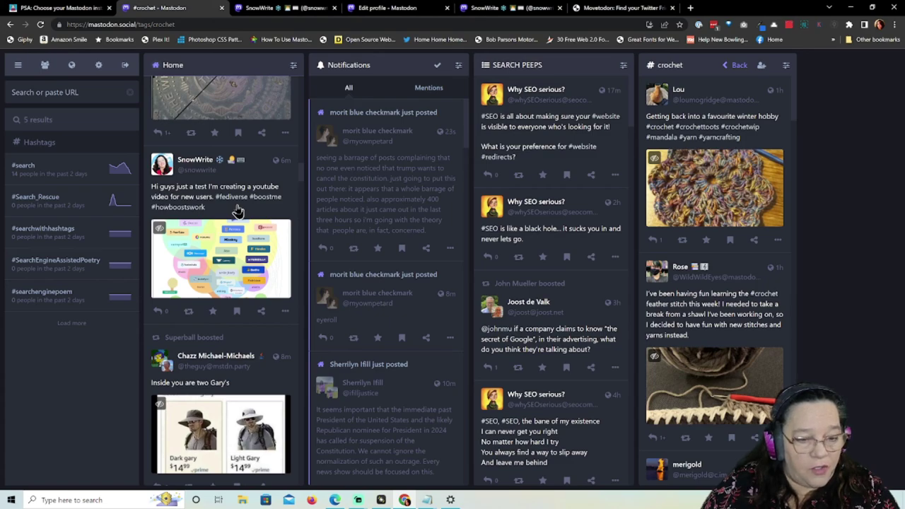
Start a reply to the published test post and look through its additional post options
left_click(159, 313)
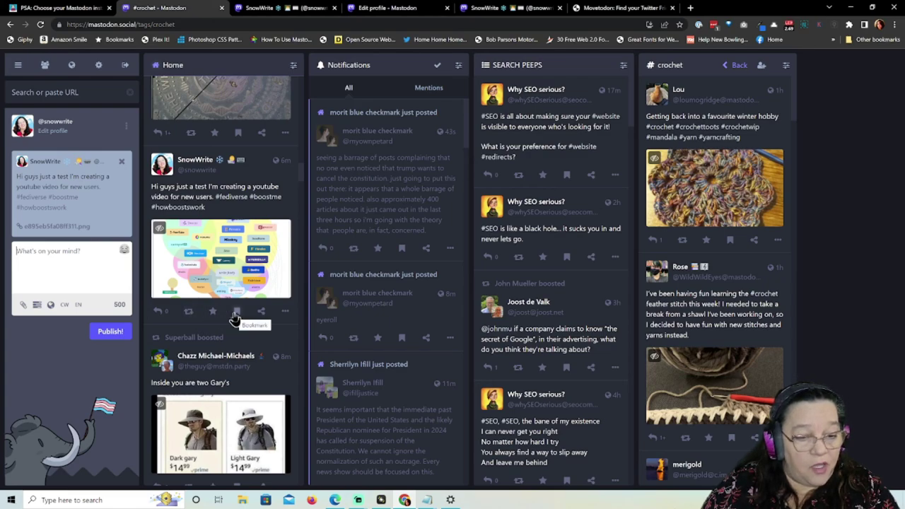
left_click(285, 313)
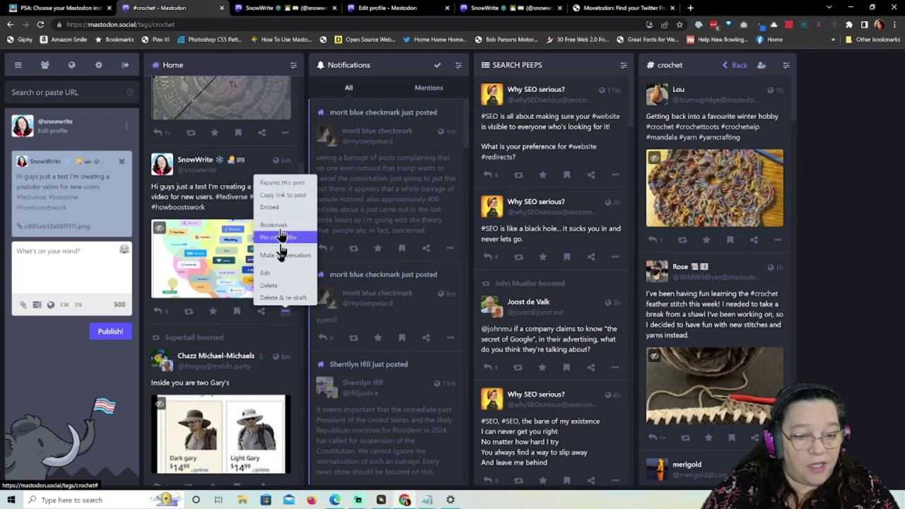
left_click(178, 322)
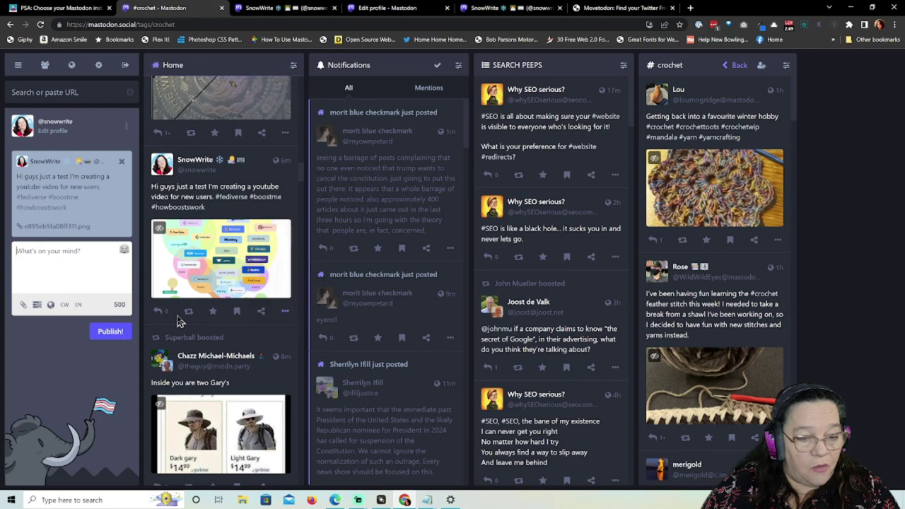
left_click(213, 316)
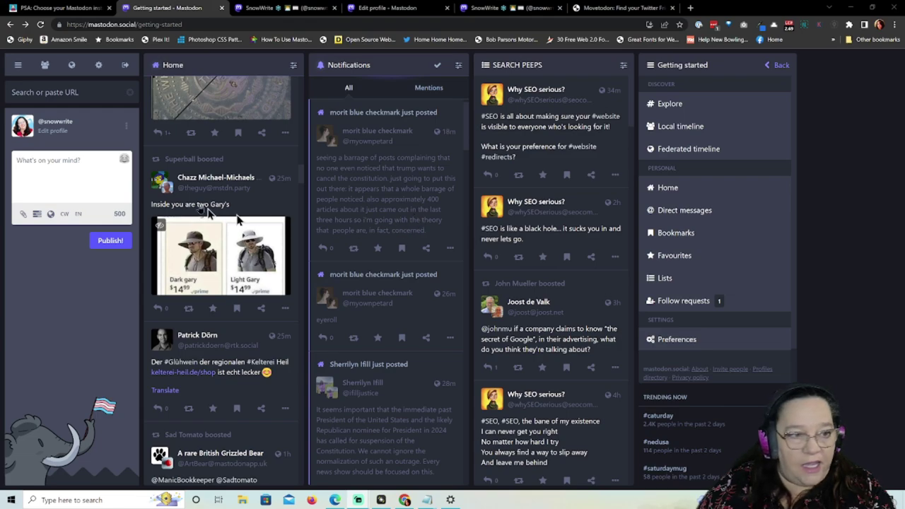
Search for the hashtag #crochet, open its posts, and follow the hashtag
left_click(84, 93)
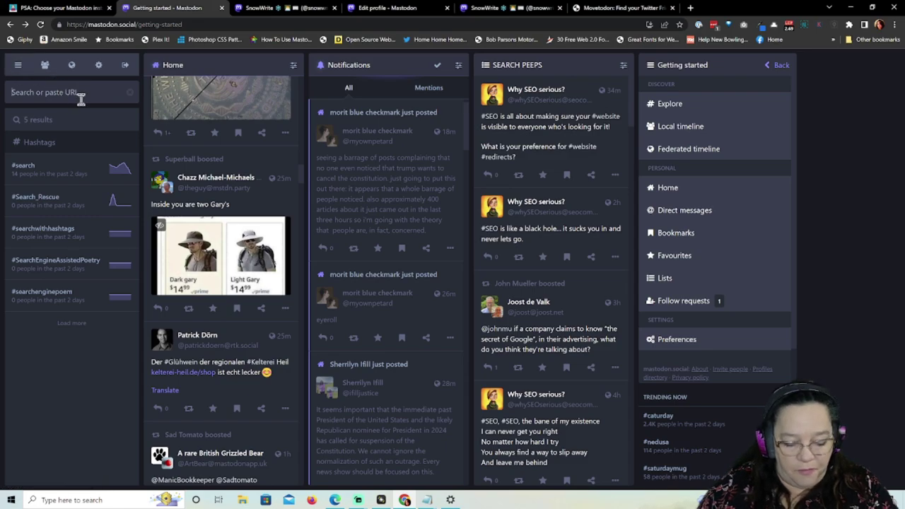
type("#crochet")
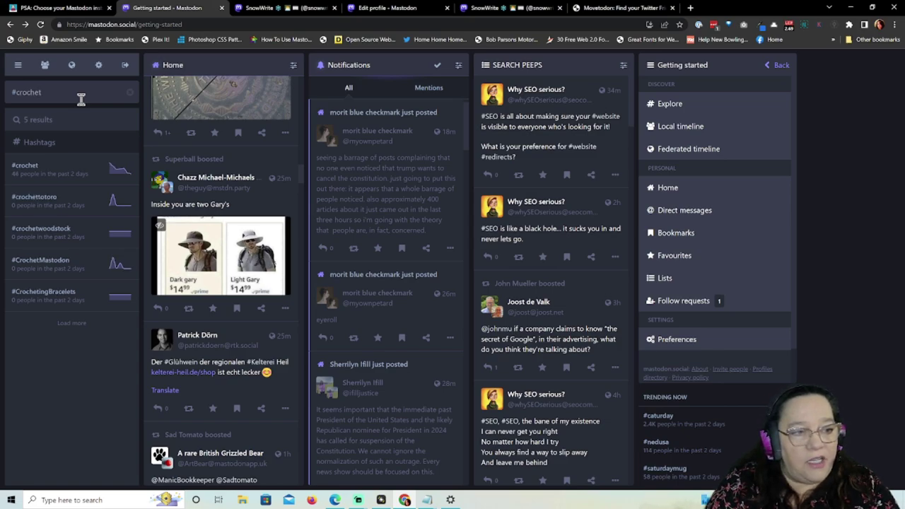
left_click(29, 167)
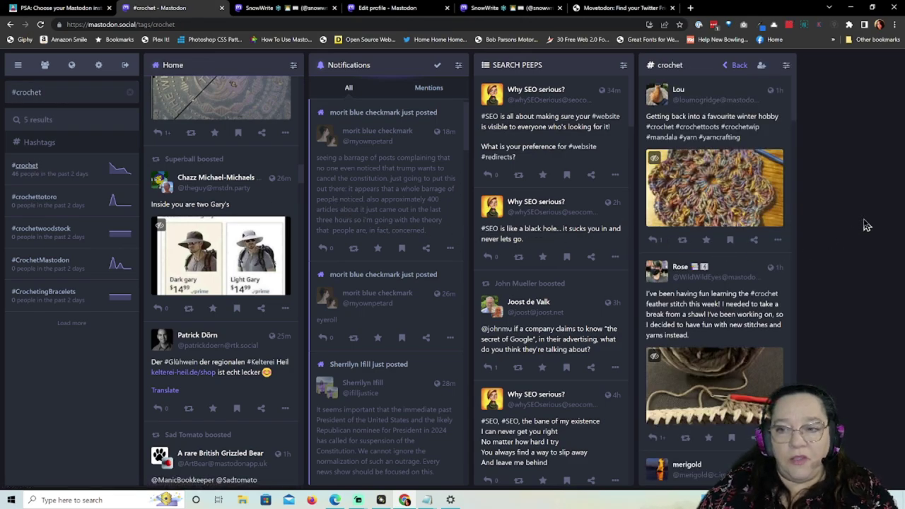
left_click(761, 67)
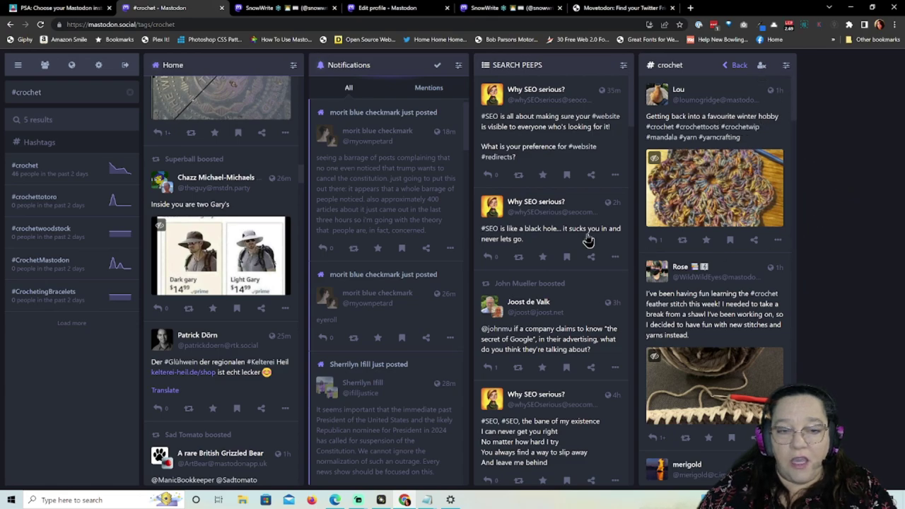
Return to the newest posts in the Home timeline and load its new items
scroll(259, 181, "up", 10)
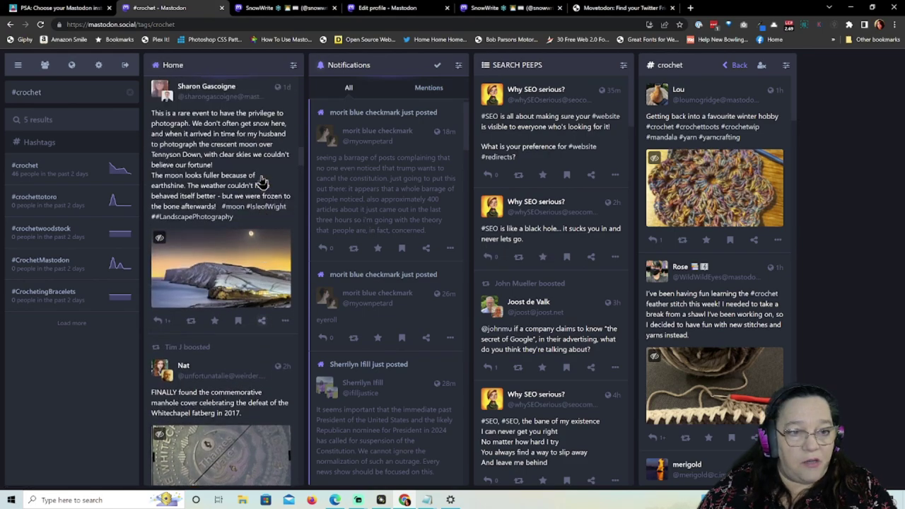
left_click(241, 66)
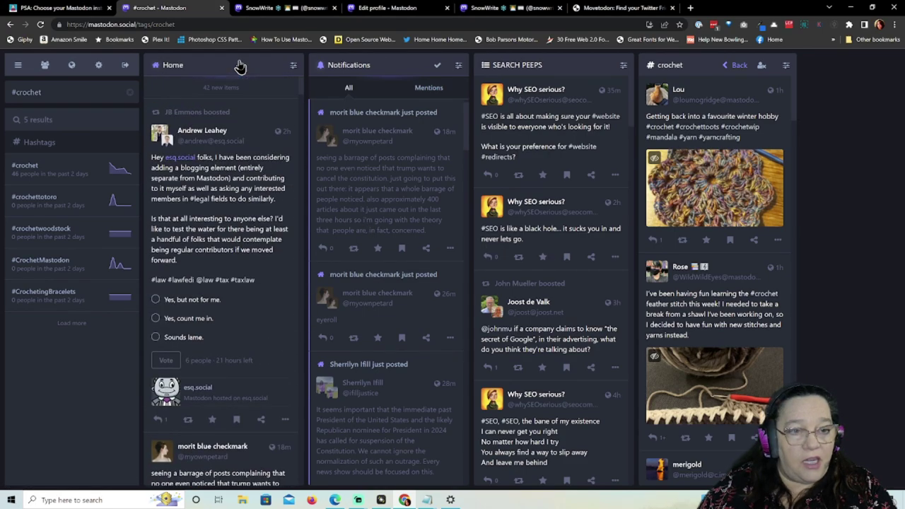
left_click(231, 89)
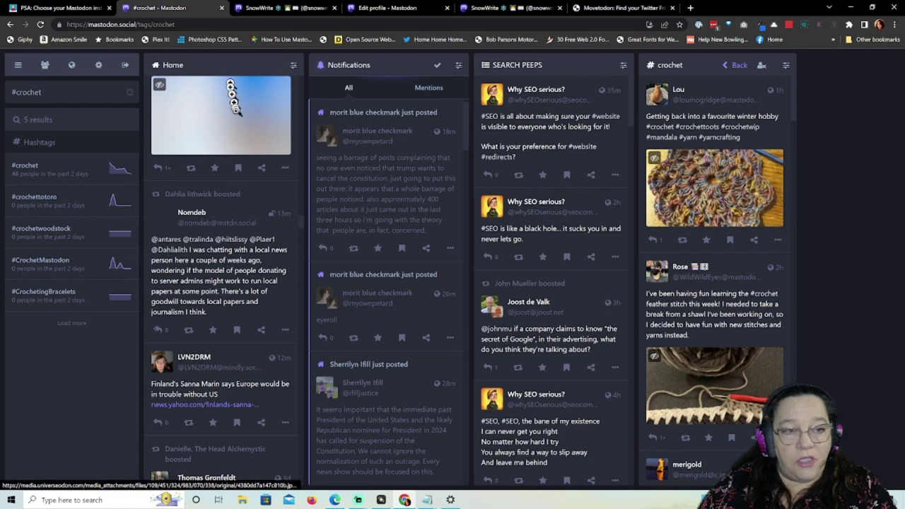
Favourite, boost and bookmark the "Take. My. Money." keycap post in the Home timeline
scroll(266, 105, "up", 3)
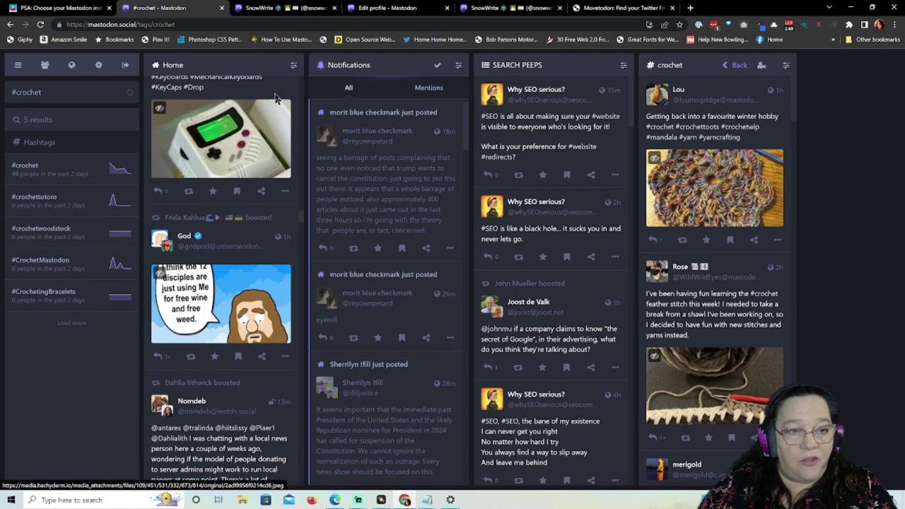
scroll(240, 142, "up", 1)
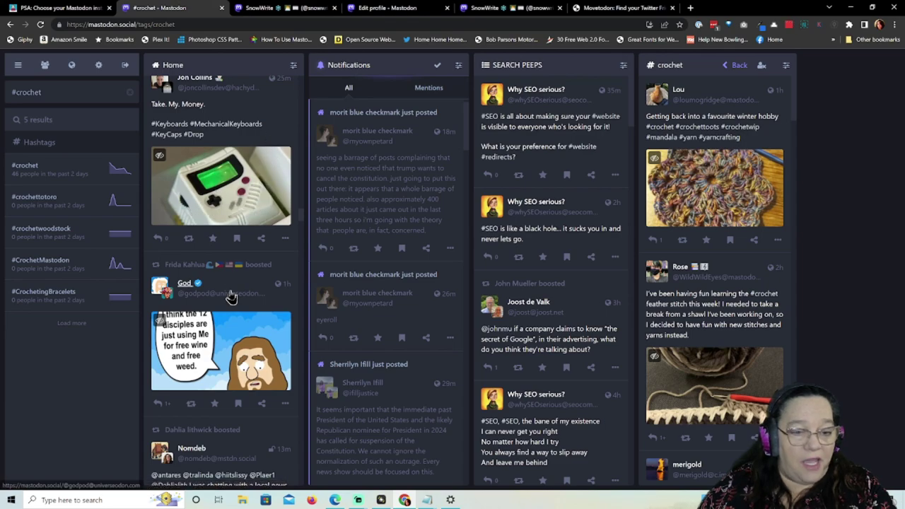
left_click(212, 241)
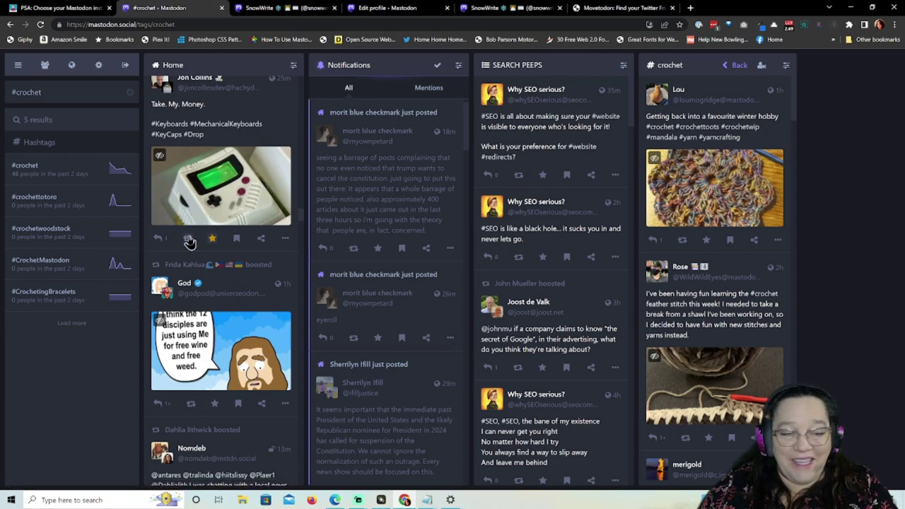
left_click(189, 239)
scroll(262, 145, "up", 2)
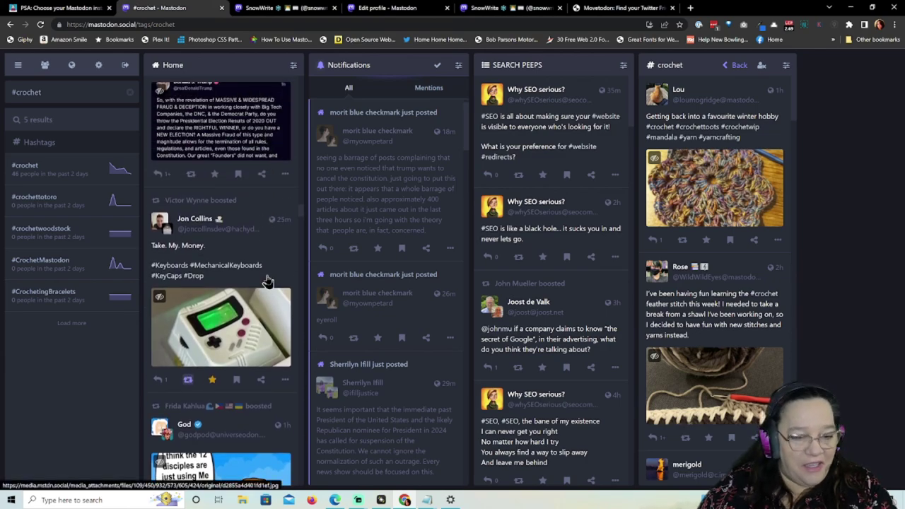
left_click(236, 381)
Look through the newer Home timeline posts and return to the most recent one
scroll(260, 236, "up", 5)
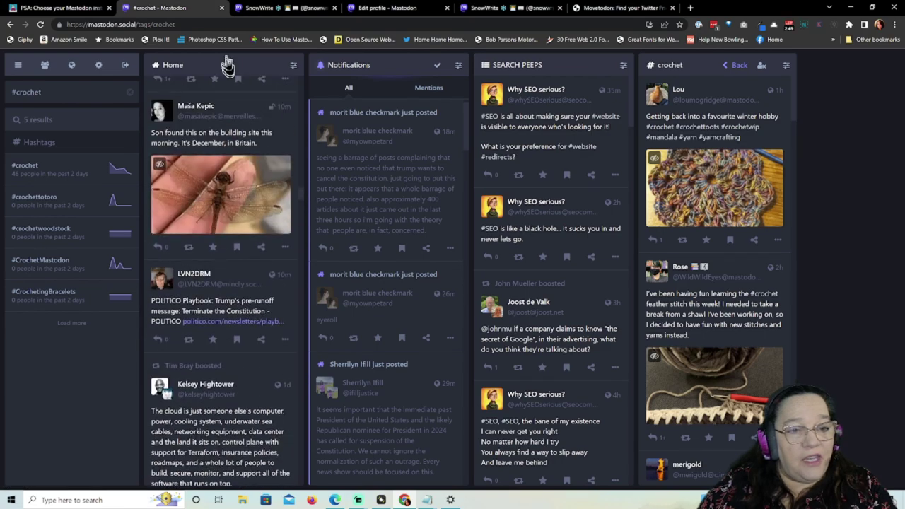
scroll(257, 159, "up", 3)
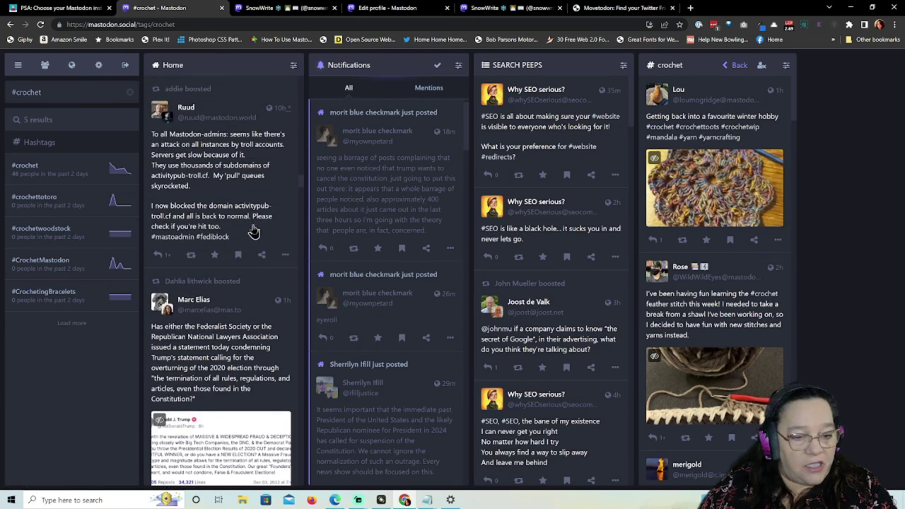
scroll(255, 230, "up", 5)
scroll(253, 233, "up", 5)
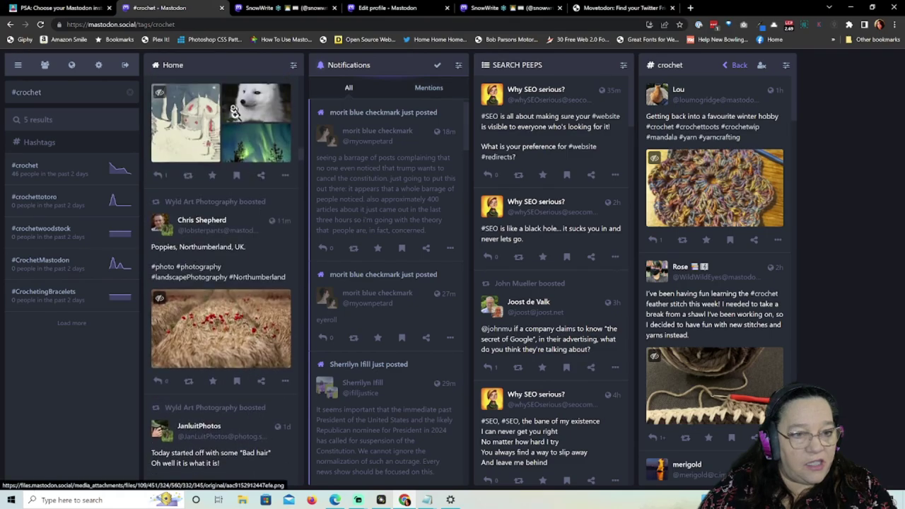
left_click(228, 68)
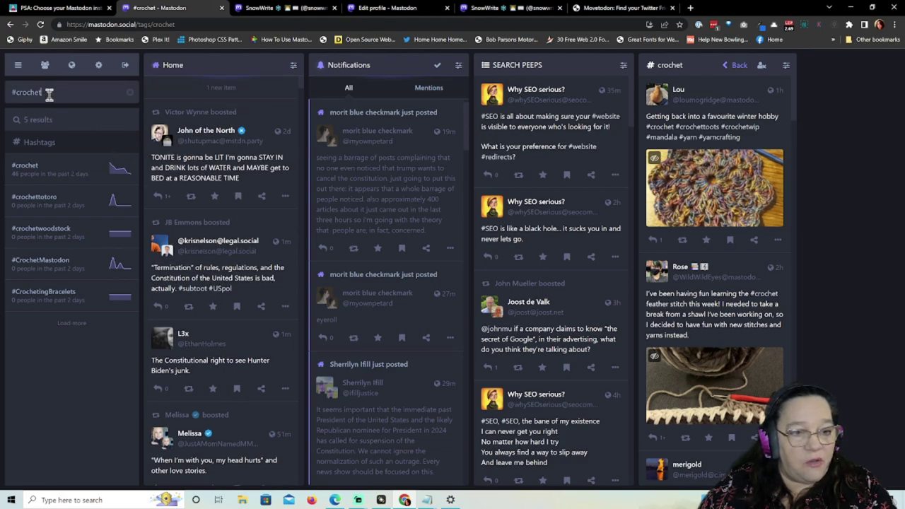
Highlight the #crochet term in the search field
left_click_drag(47, 92, 11, 93)
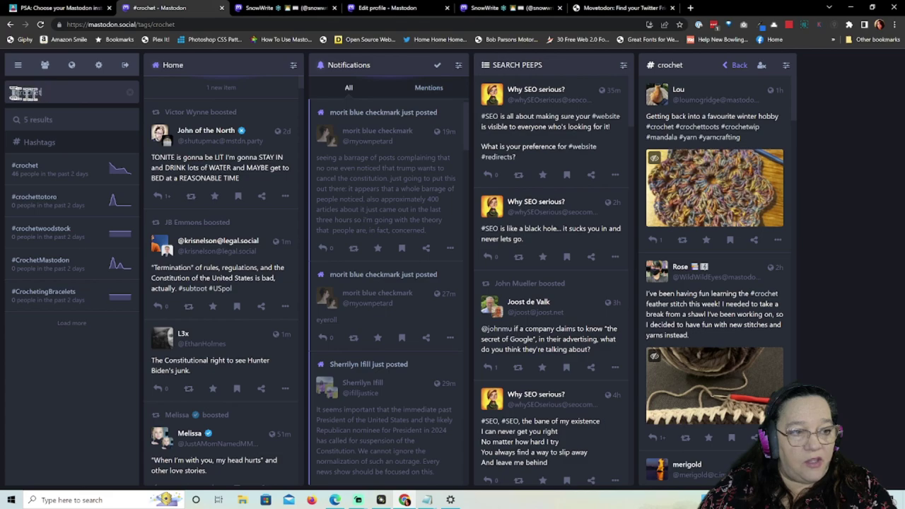
left_click(45, 92)
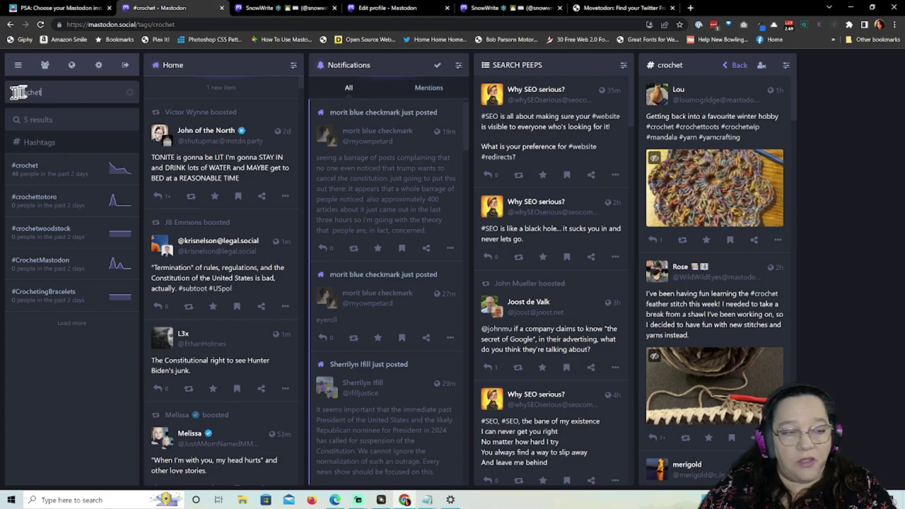